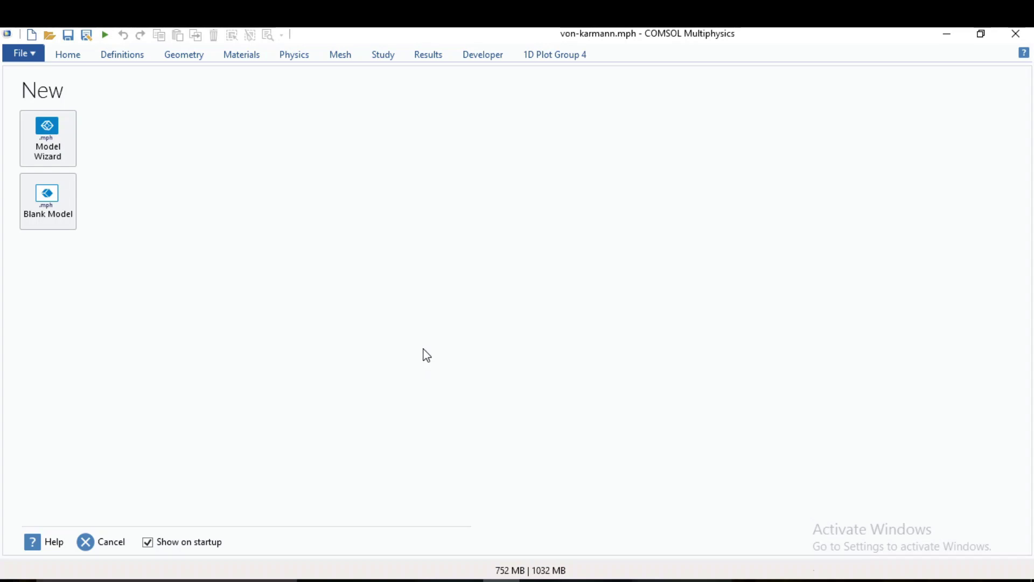
Start a 2D model with the Laminar Flow (spf) physics interface
{"action": "left_click", "coordinate": [58, 148]}
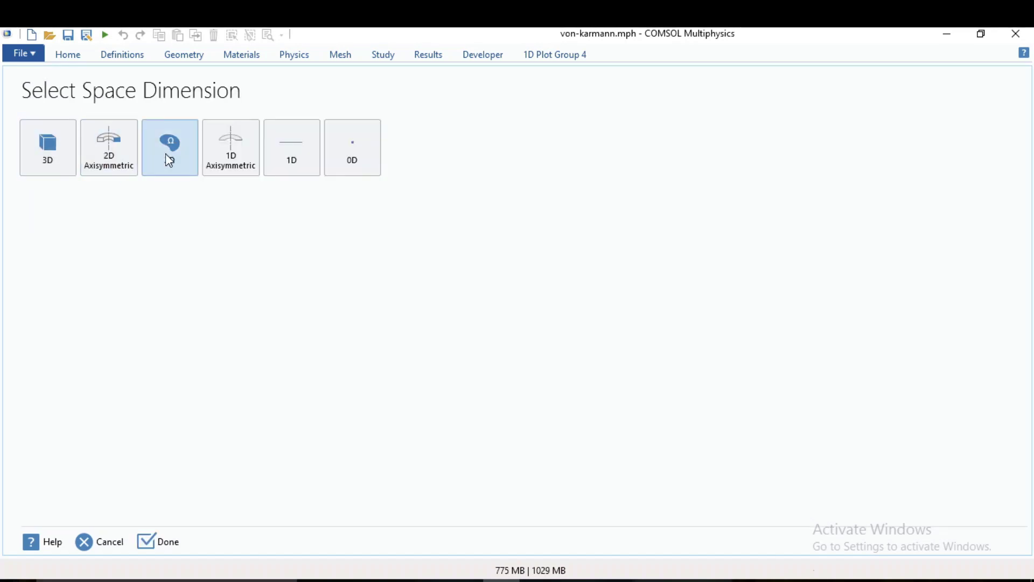
{"action": "left_click", "coordinate": [169, 158]}
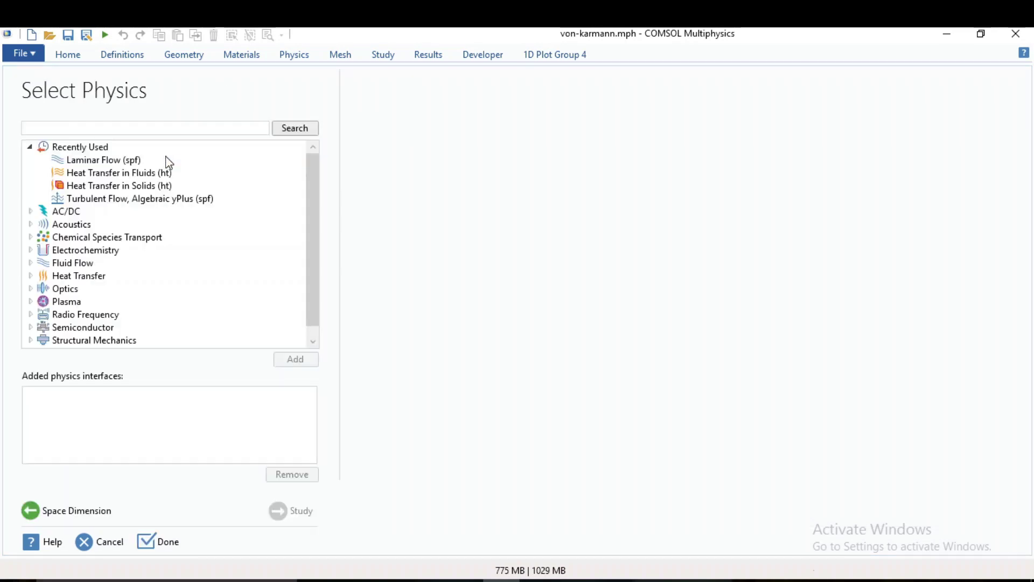
{"action": "left_click", "coordinate": [30, 264]}
{"action": "left_click", "coordinate": [45, 276]}
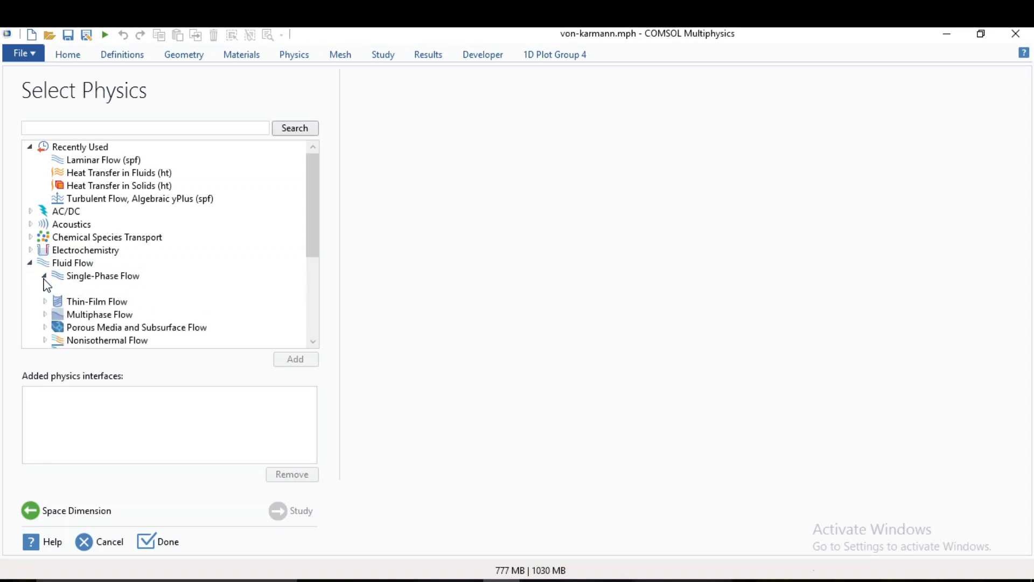
{"action": "left_click", "coordinate": [103, 304]}
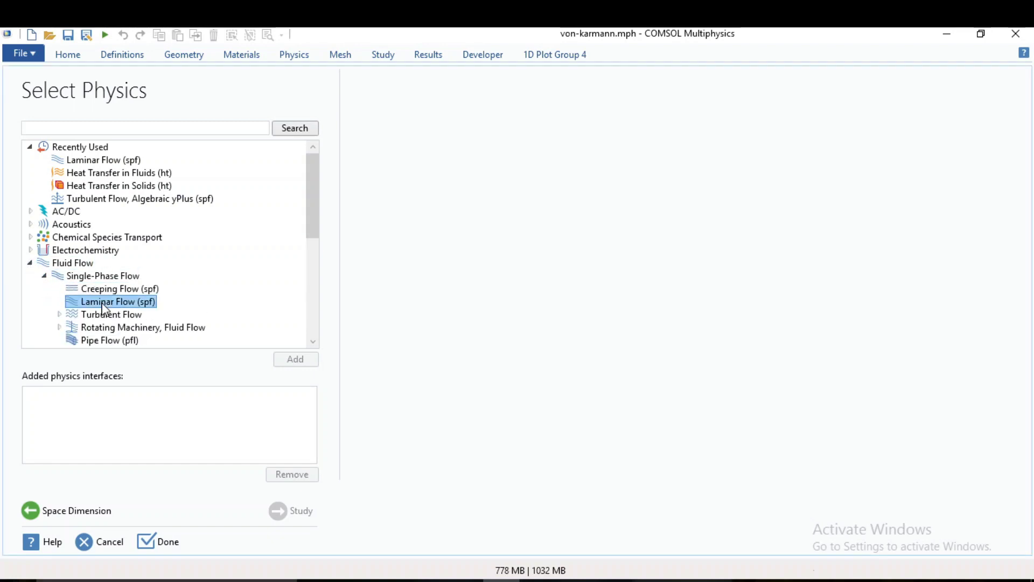
{"action": "left_click", "coordinate": [295, 360]}
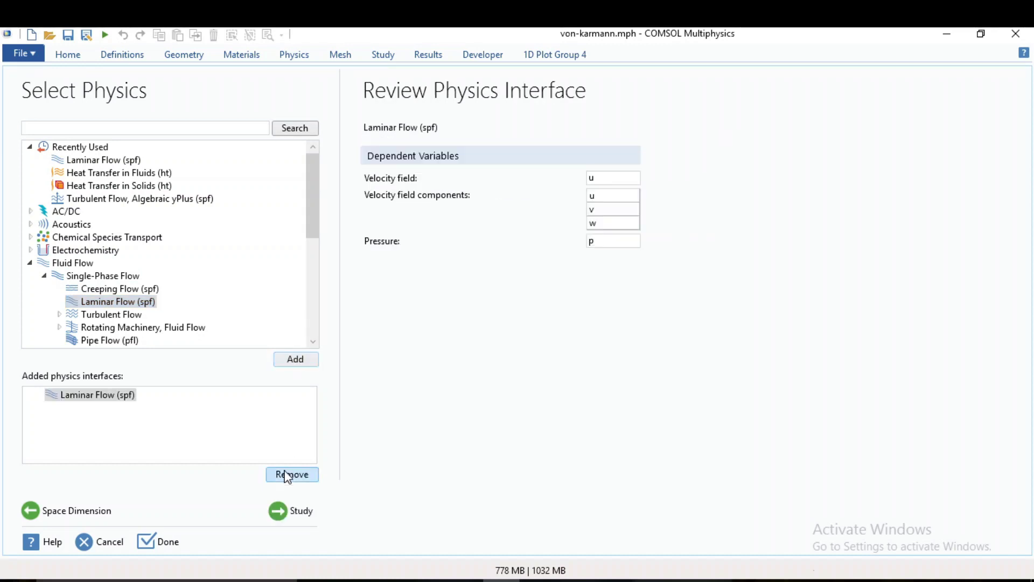
Add a Time Dependent study and finish creating the model
{"action": "left_click", "coordinate": [290, 516]}
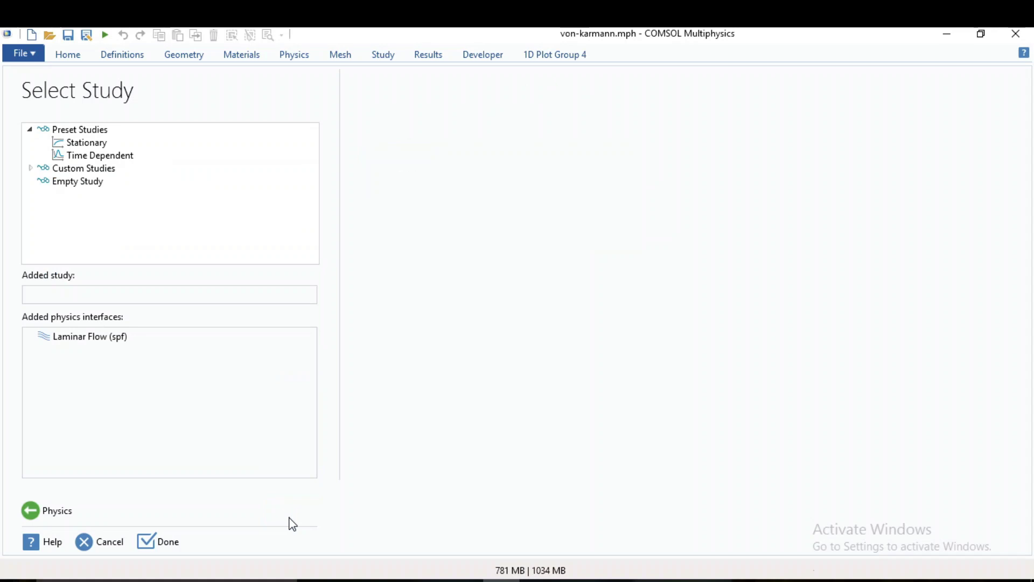
{"action": "left_click", "coordinate": [96, 158]}
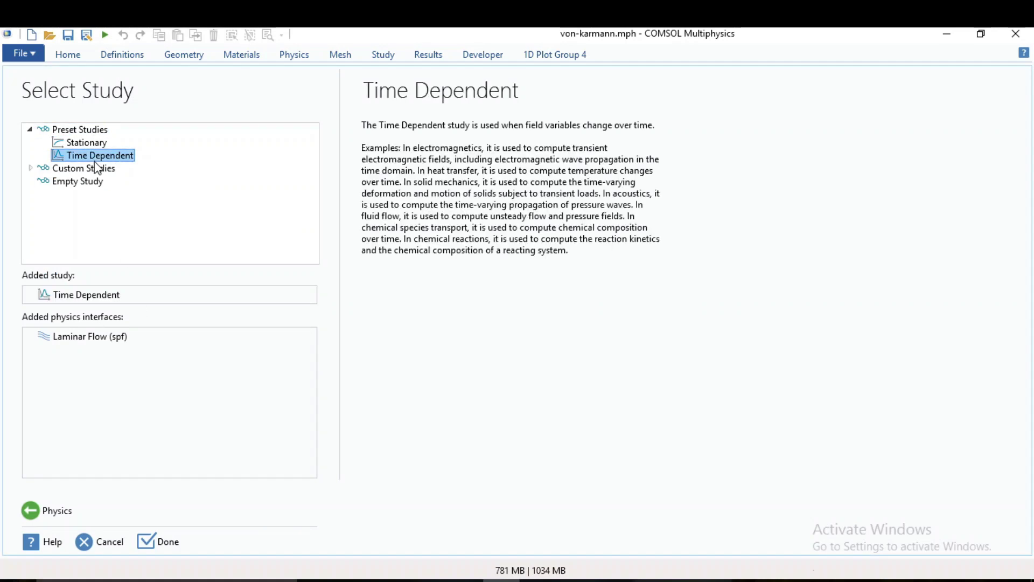
{"action": "left_click", "coordinate": [161, 542]}
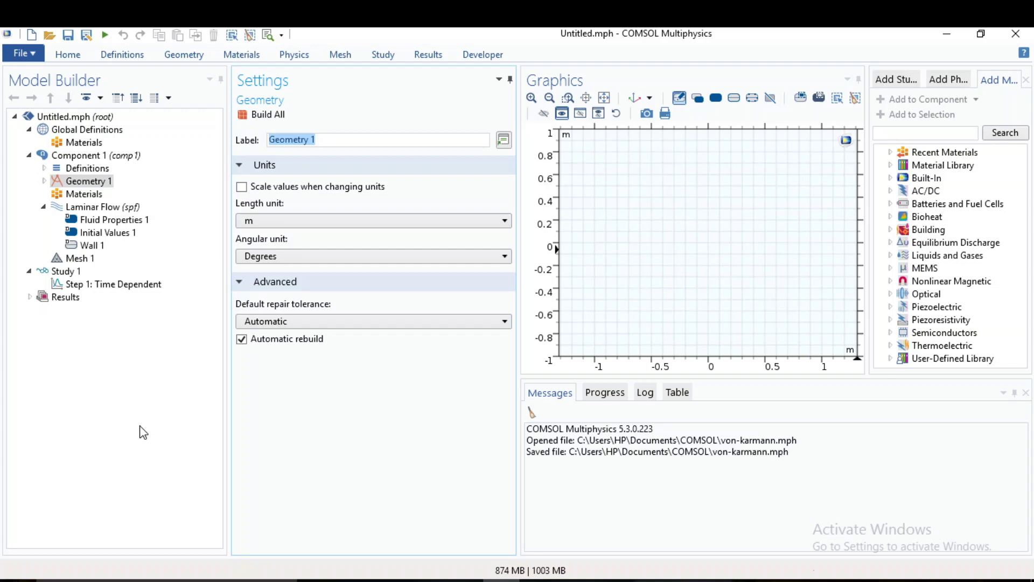
Add a Parameters table with U_mean = 1[m/s], described as 'Mean Inflow velocity'
{"action": "left_click", "coordinate": [104, 133]}
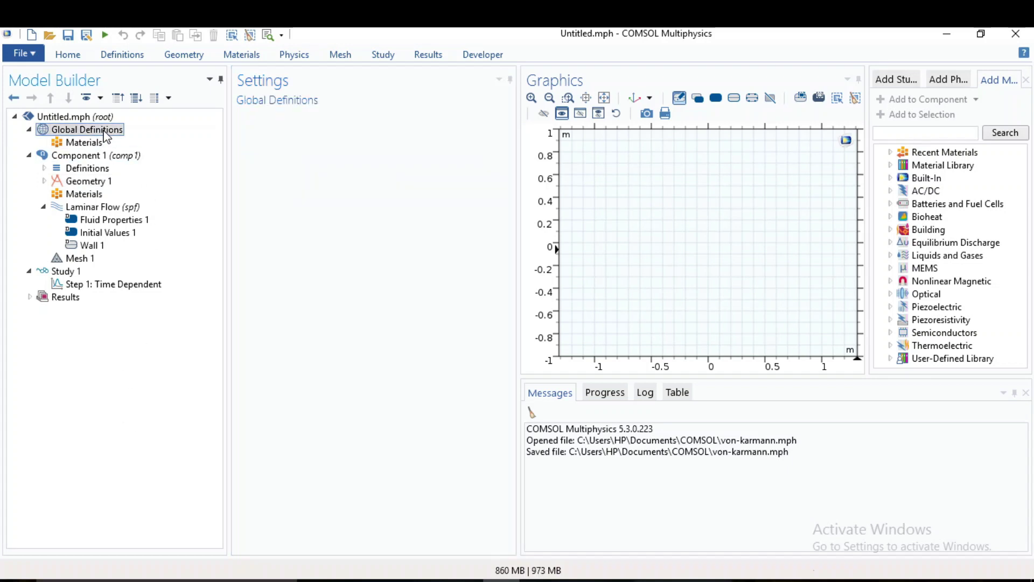
{"action": "right_click", "coordinate": [104, 132]}
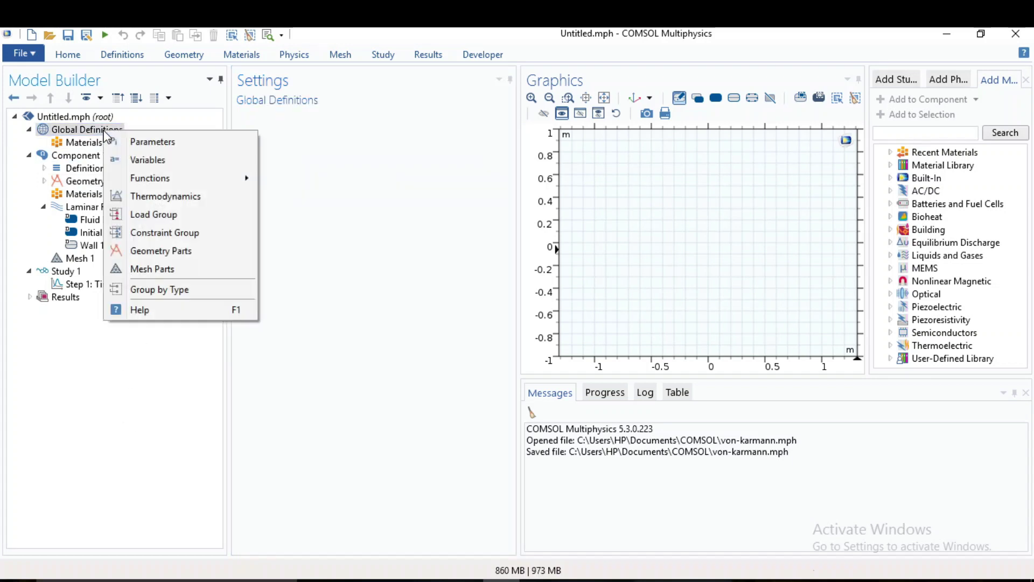
{"action": "left_click", "coordinate": [148, 145]}
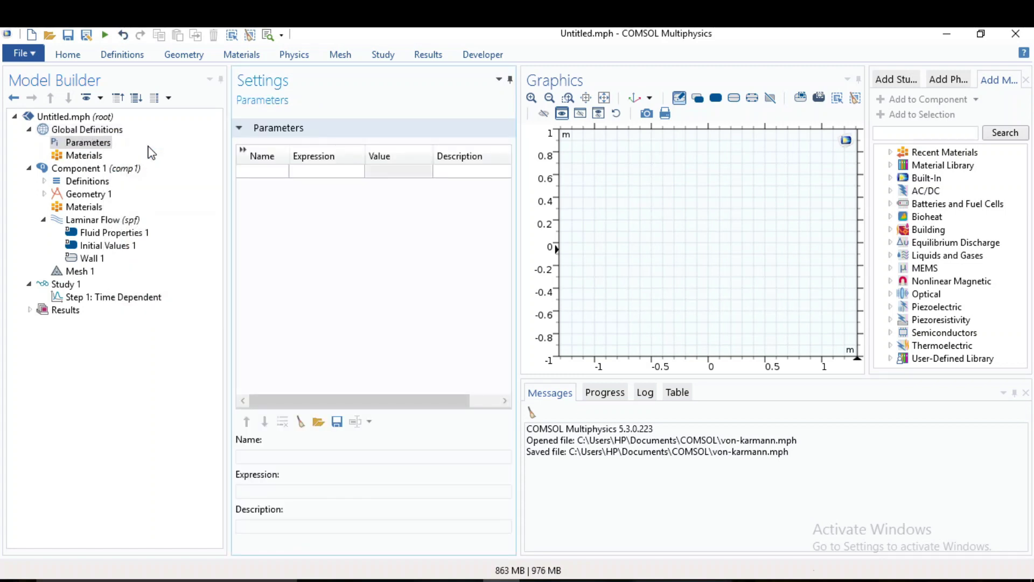
{"action": "left_click", "coordinate": [280, 172]}
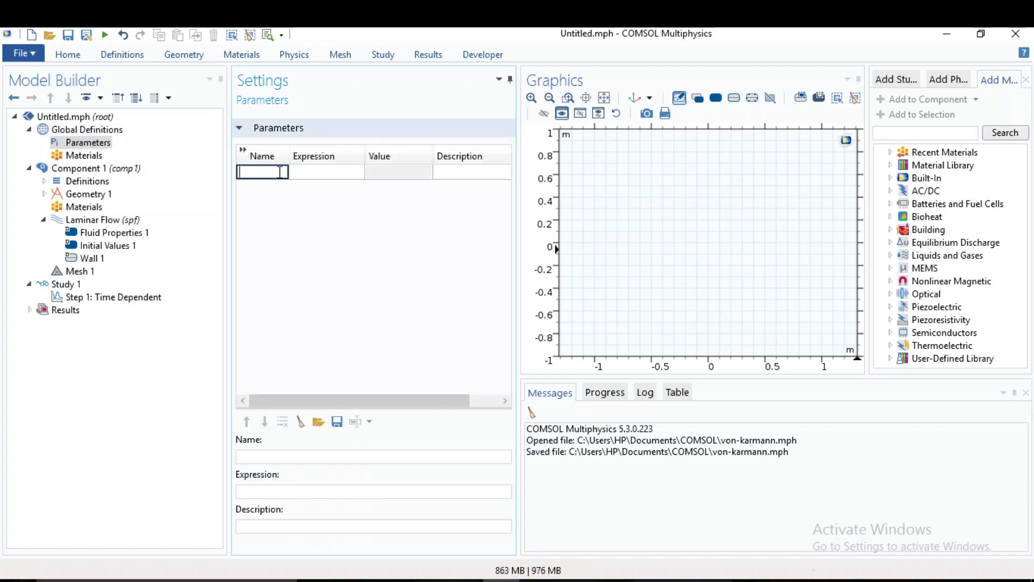
{"action": "type", "text": "U_m"}
{"action": "type", "text": "e"}
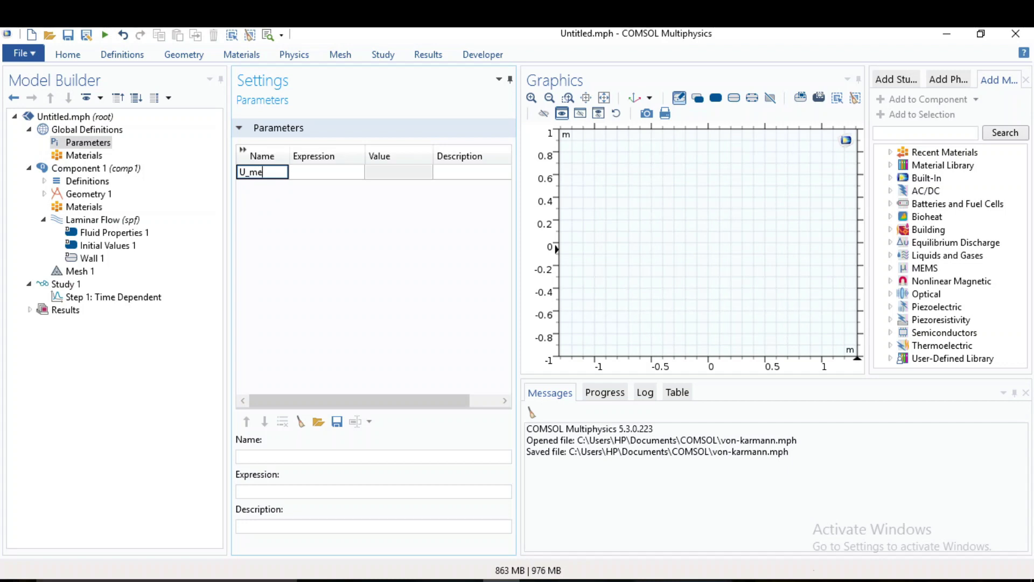
{"action": "type", "text": "an"}
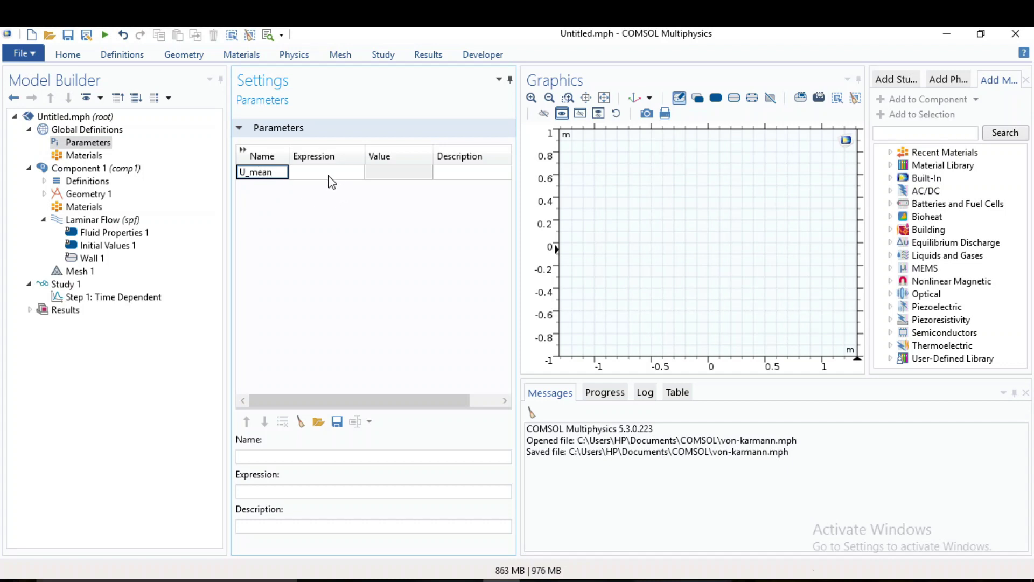
{"action": "left_click", "coordinate": [328, 172]}
{"action": "type", "text": "1"}
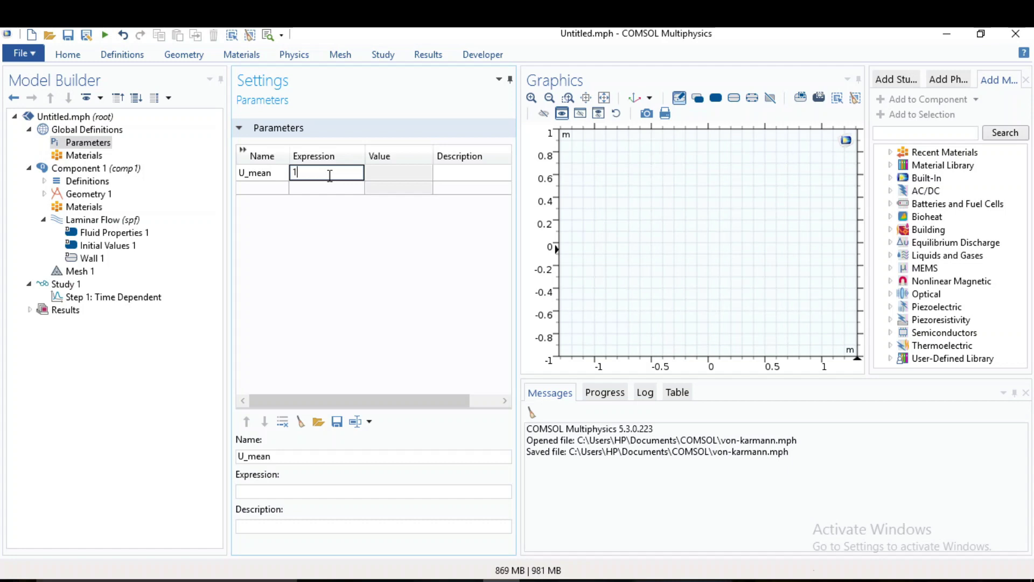
{"action": "type", "text": "[m/s"}
{"action": "type", "text": "]"}
{"action": "left_click", "coordinate": [457, 176]}
{"action": "left_click", "coordinate": [456, 172]}
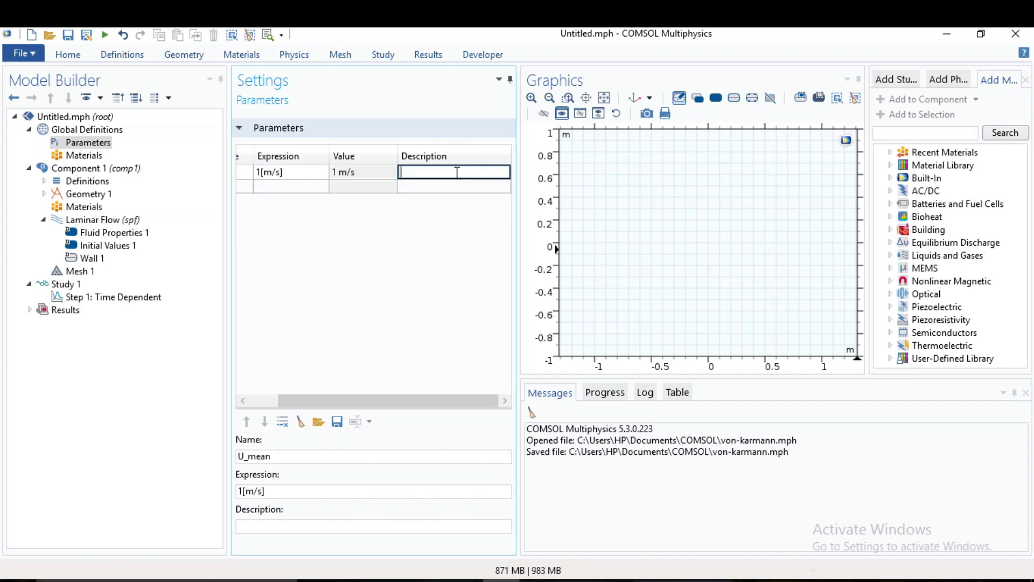
{"action": "type", "text": "Mean "}
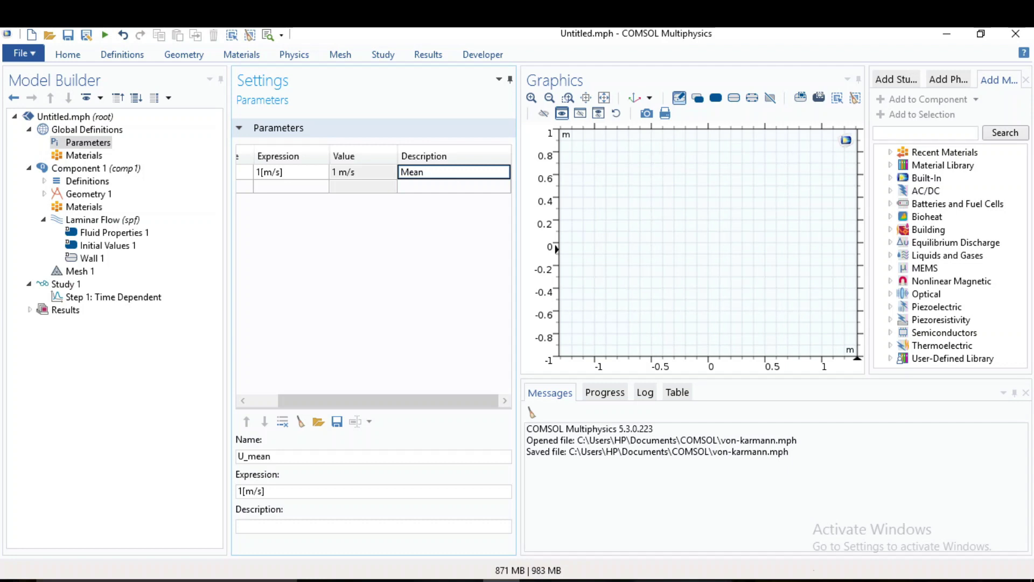
{"action": "type", "text": "Inf"}
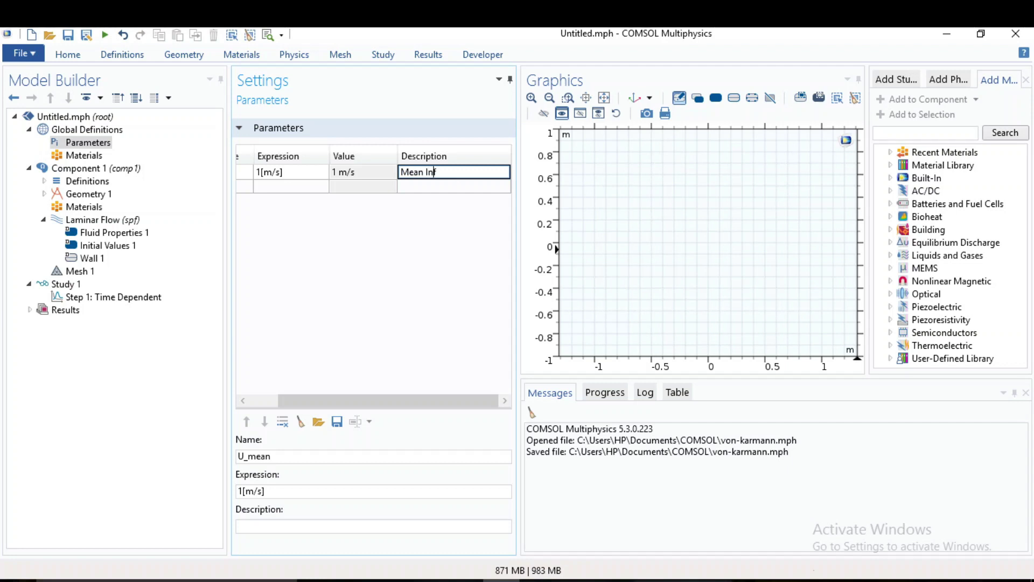
{"action": "type", "text": "low "}
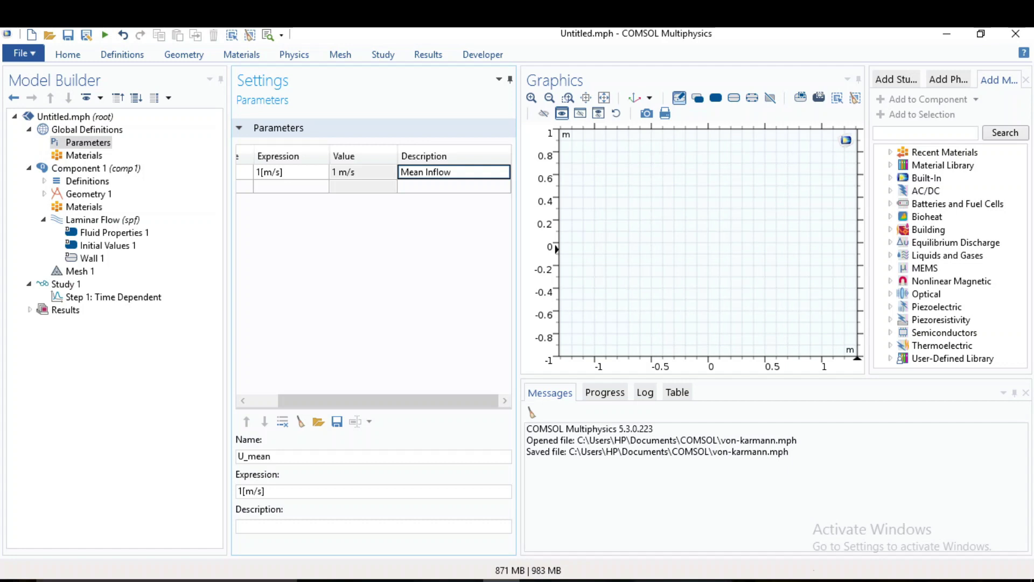
{"action": "type", "text": "velocity"}
{"action": "left_click", "coordinate": [275, 269]}
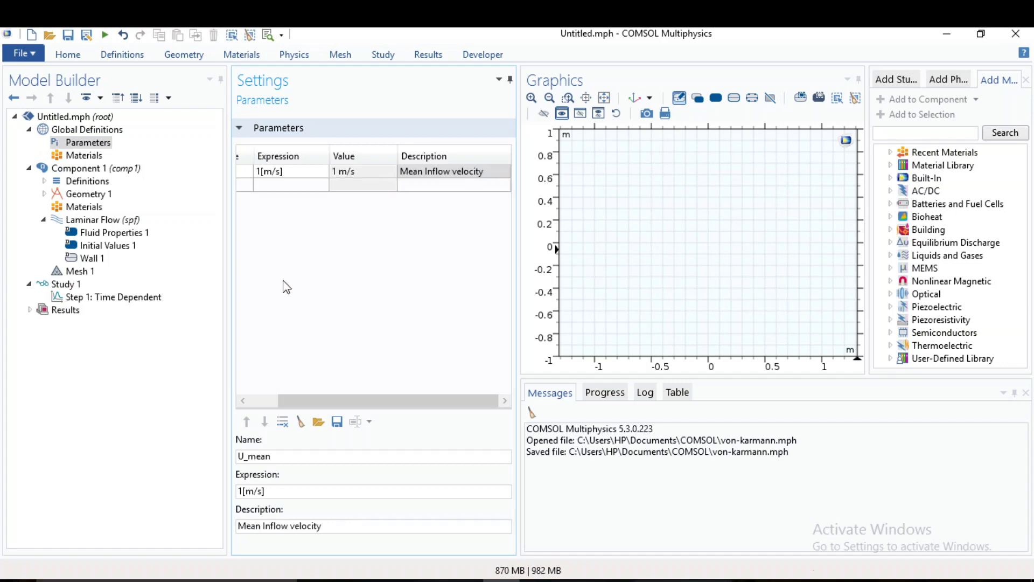
{"action": "left_click_drag", "start_coordinate": [382, 400], "coordinate": [339, 415]}
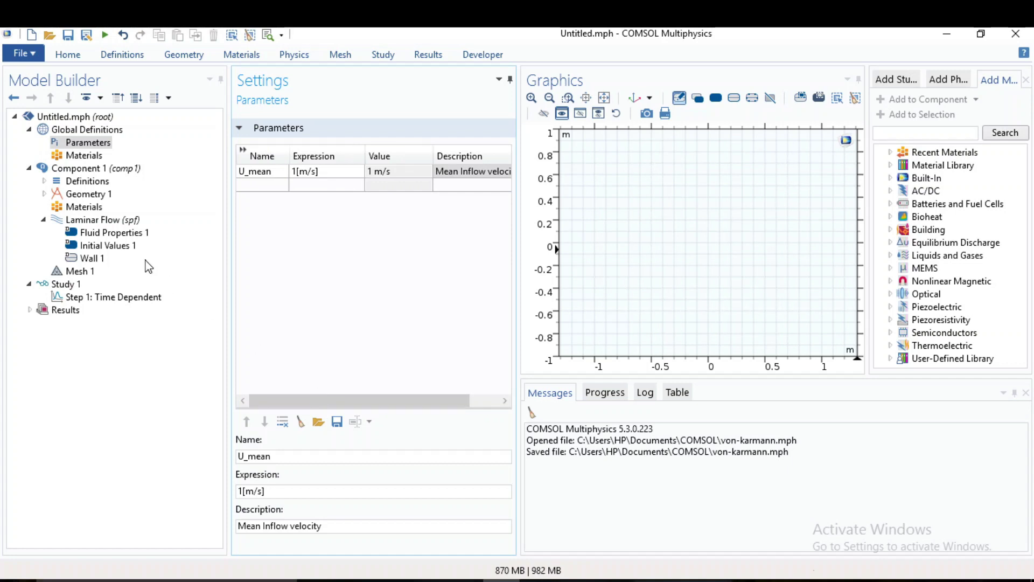
Add step function step1 located at 0.1 and plot its curve
{"action": "right_click", "coordinate": [85, 133]}
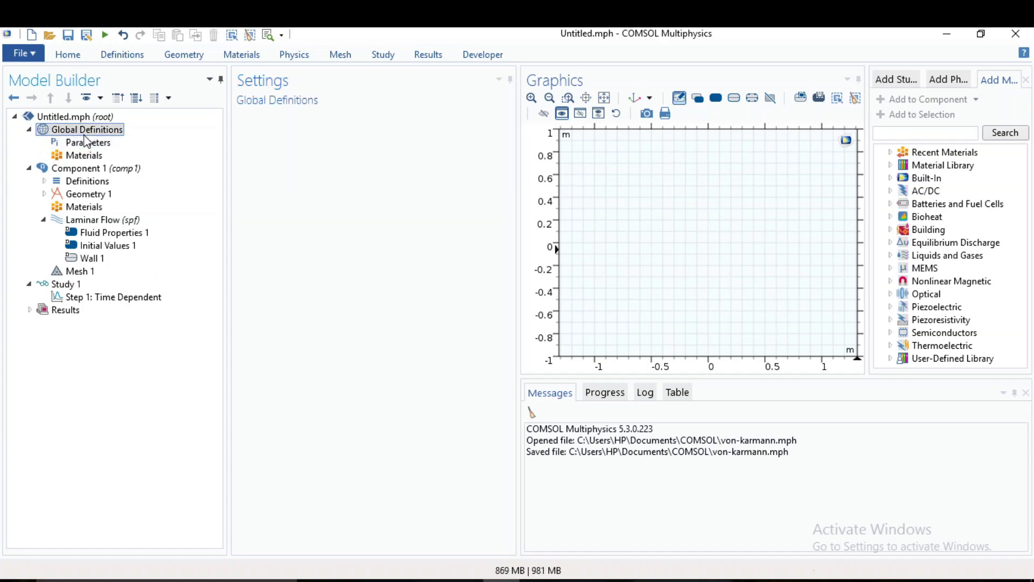
{"action": "mouse_move", "coordinate": [130, 164]}
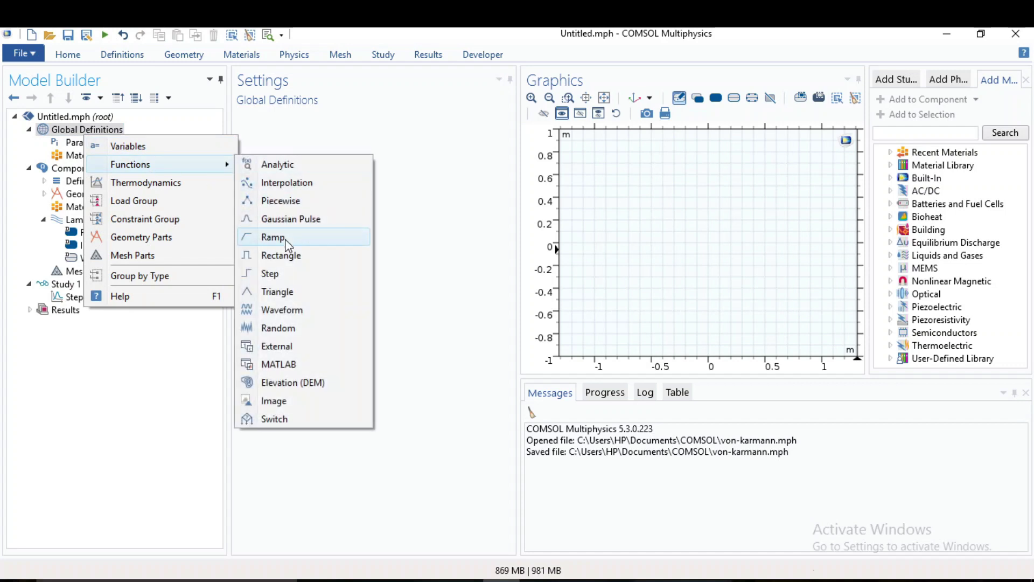
{"action": "left_click", "coordinate": [274, 273]}
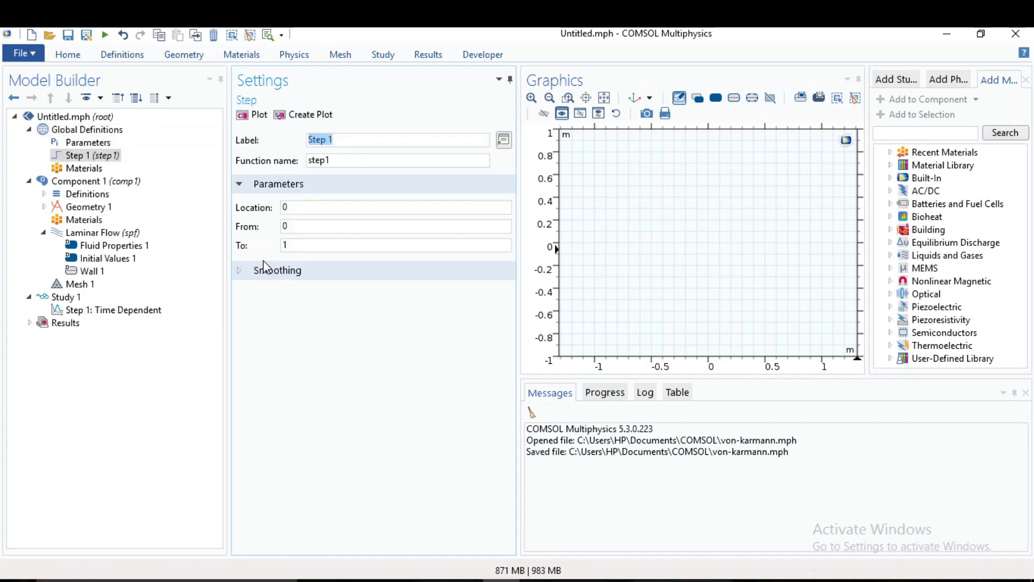
{"action": "left_click", "coordinate": [302, 209]}
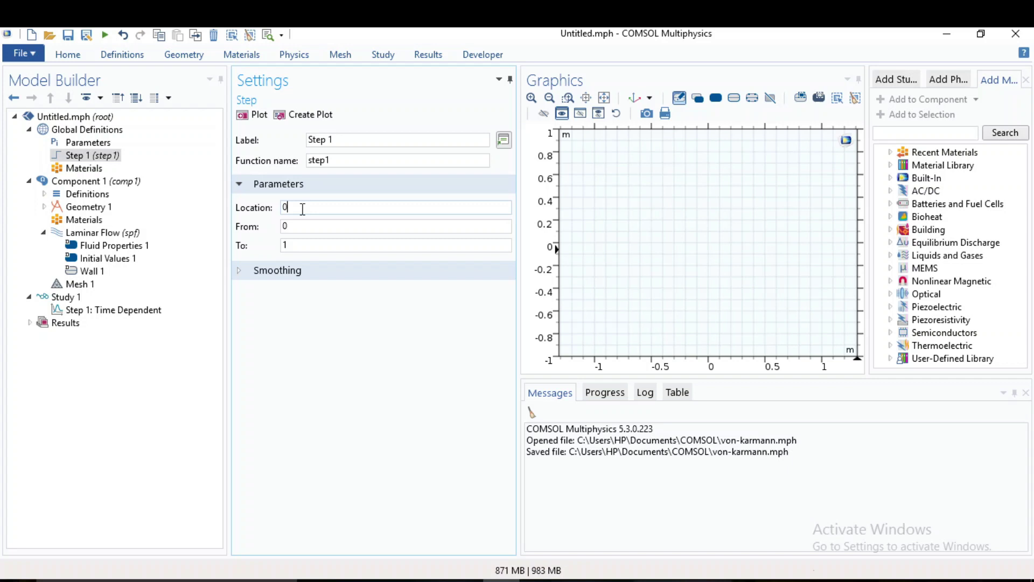
{"action": "double_click", "coordinate": [302, 209]}
{"action": "type", "text": ".1"}
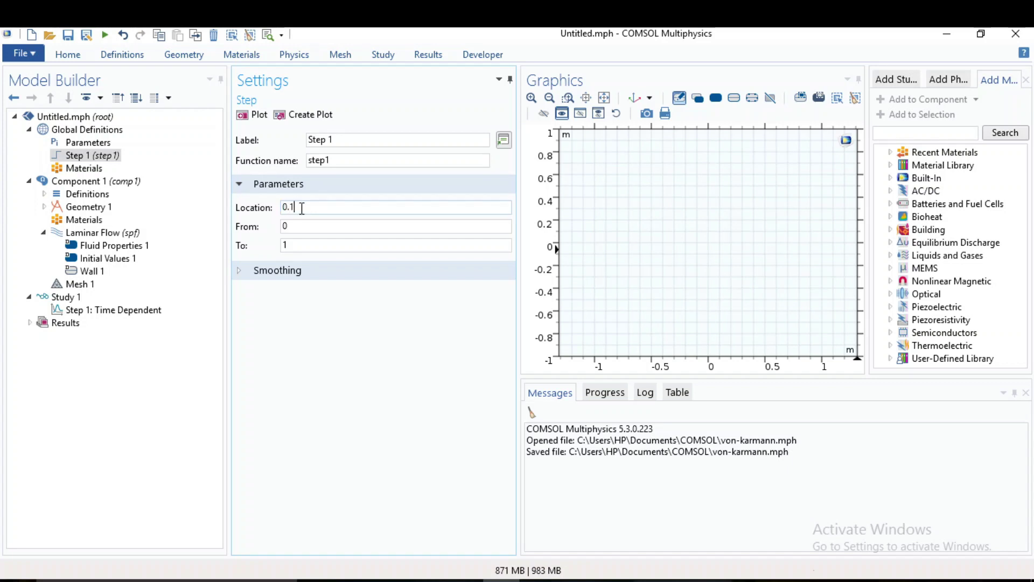
{"action": "left_click", "coordinate": [257, 116]}
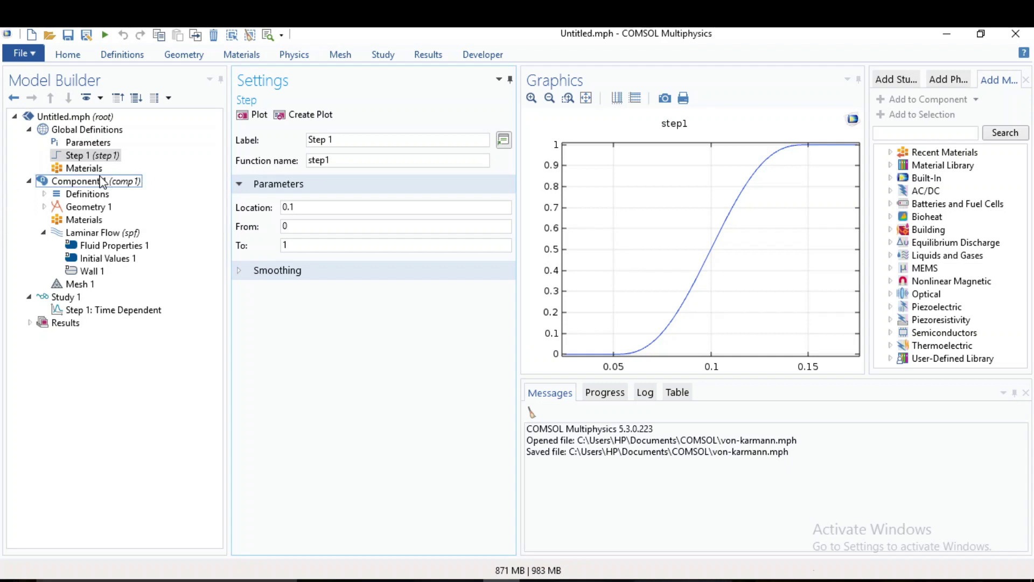
Build a rectangle 2.2 m wide and 0.4 m high cornered at the origin
{"action": "left_click", "coordinate": [87, 208]}
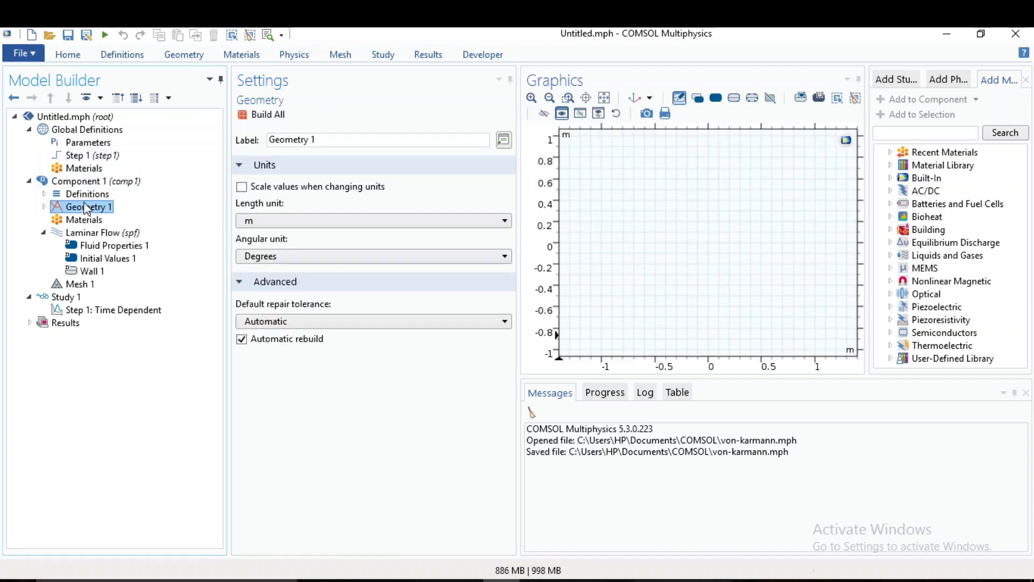
{"action": "right_click", "coordinate": [86, 208]}
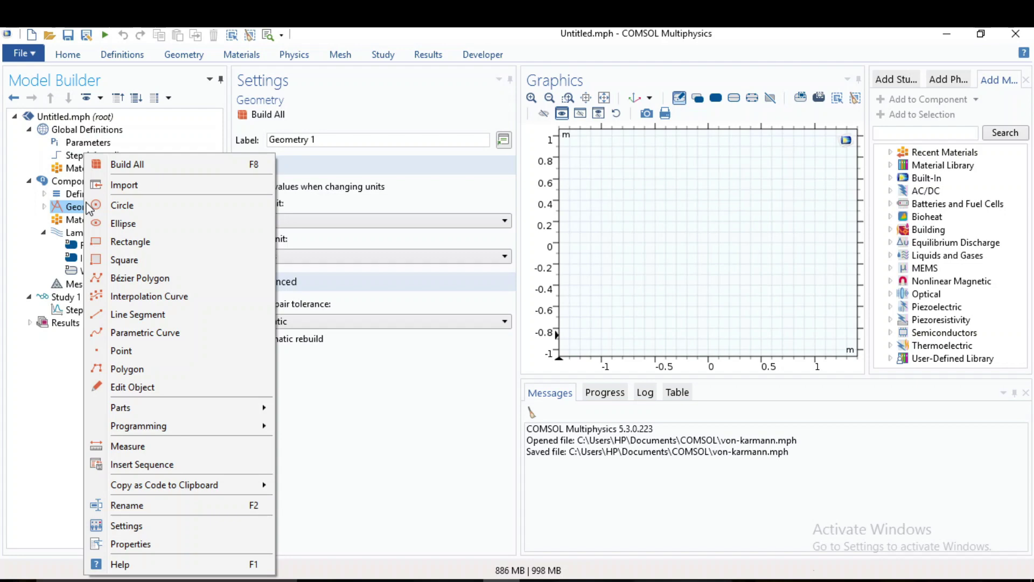
{"action": "left_click", "coordinate": [138, 243]}
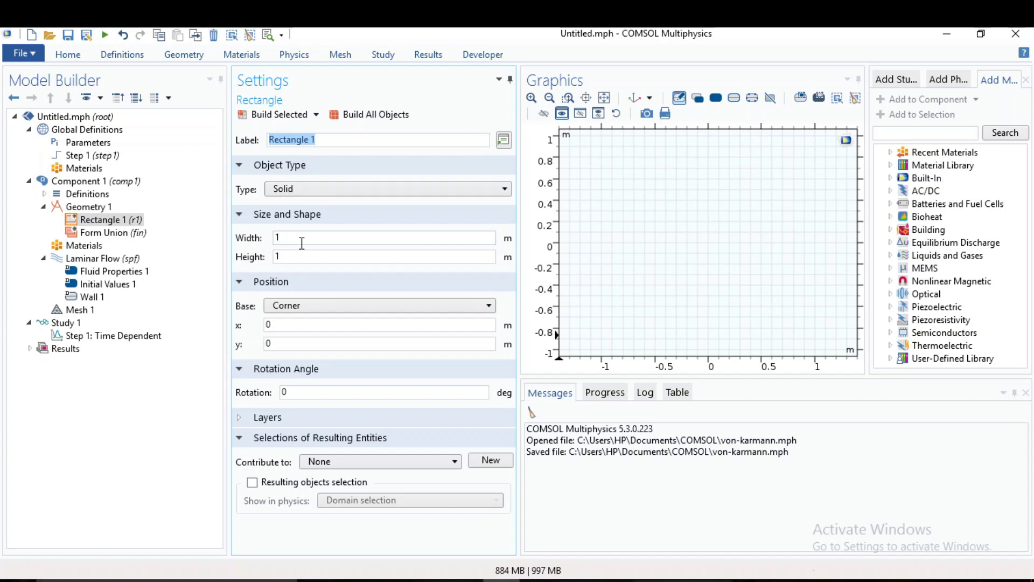
{"action": "double_click", "coordinate": [302, 243]}
{"action": "type", "text": "2.2"}
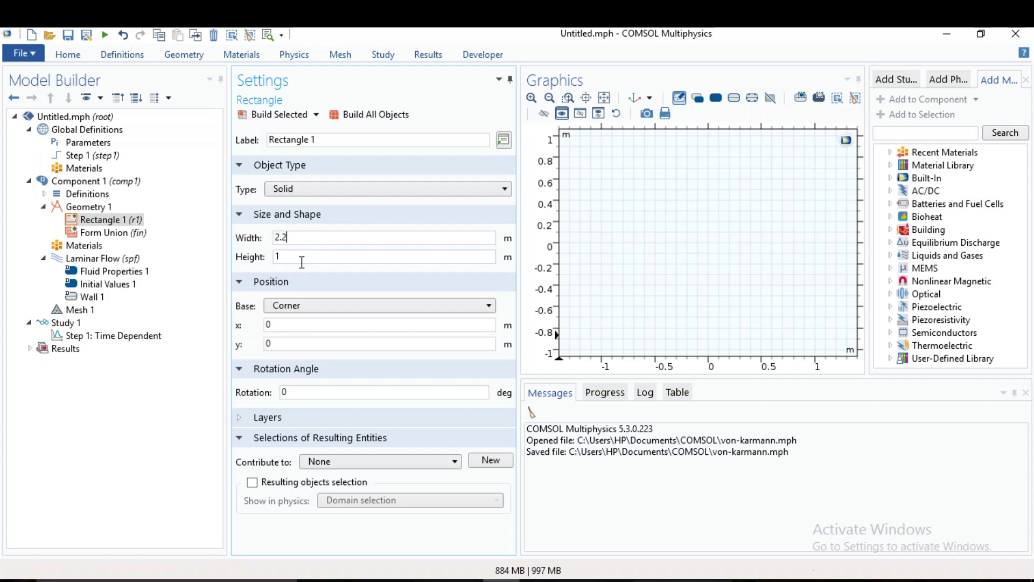
{"action": "type", "text": "0.4"}
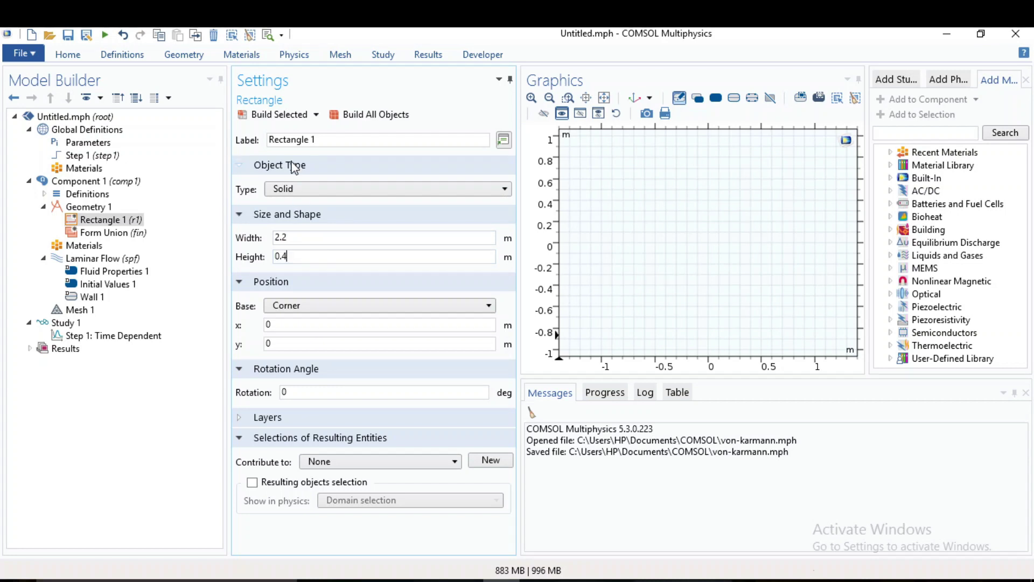
{"action": "left_click", "coordinate": [276, 114]}
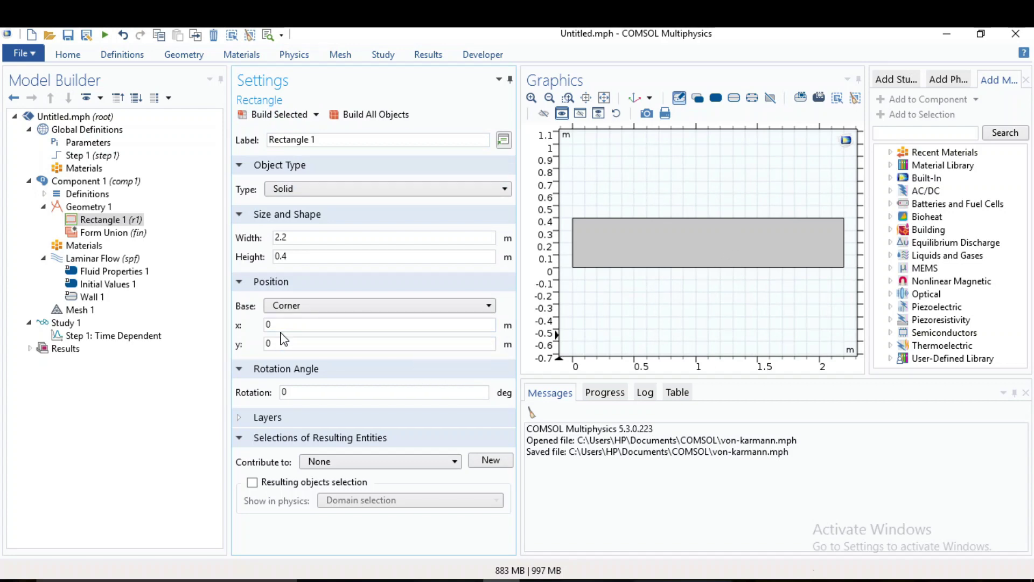
{"action": "left_click", "coordinate": [91, 209]}
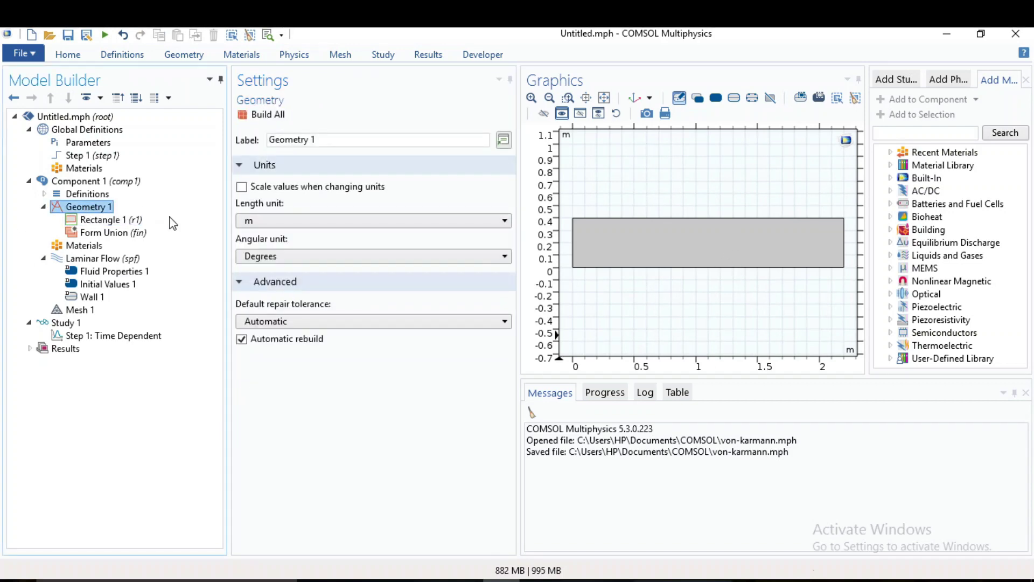
Build a circle of radius 0.05 centred at (0.2, 0.2)
{"action": "right_click", "coordinate": [168, 212]}
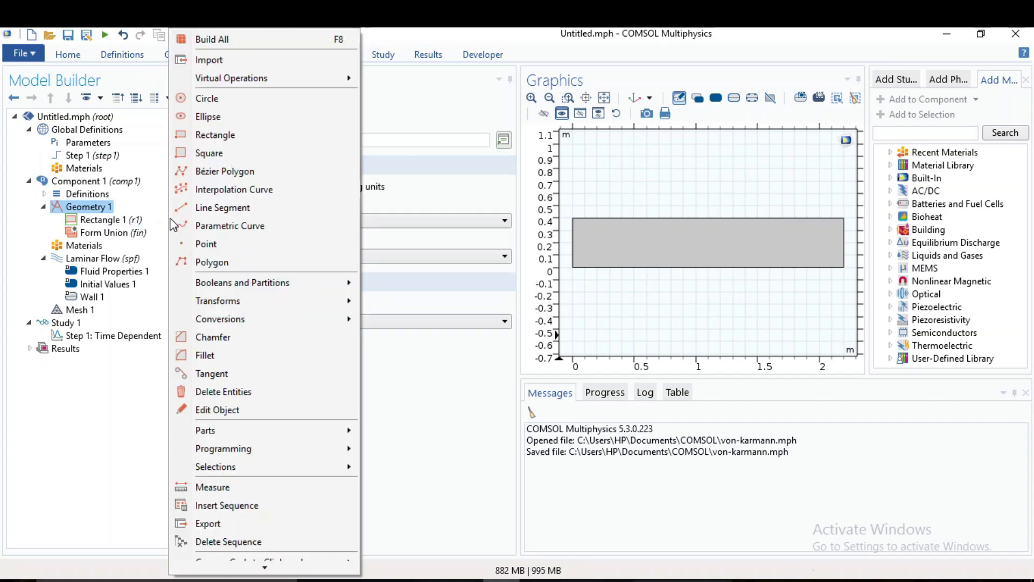
{"action": "left_click", "coordinate": [221, 99]}
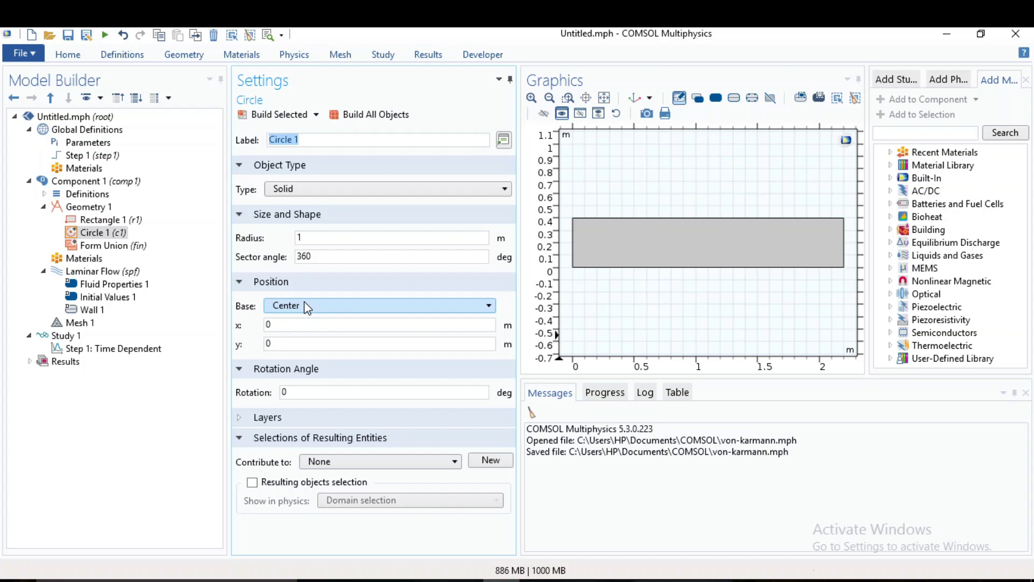
{"action": "double_click", "coordinate": [331, 238]}
{"action": "type", "text": "0."}
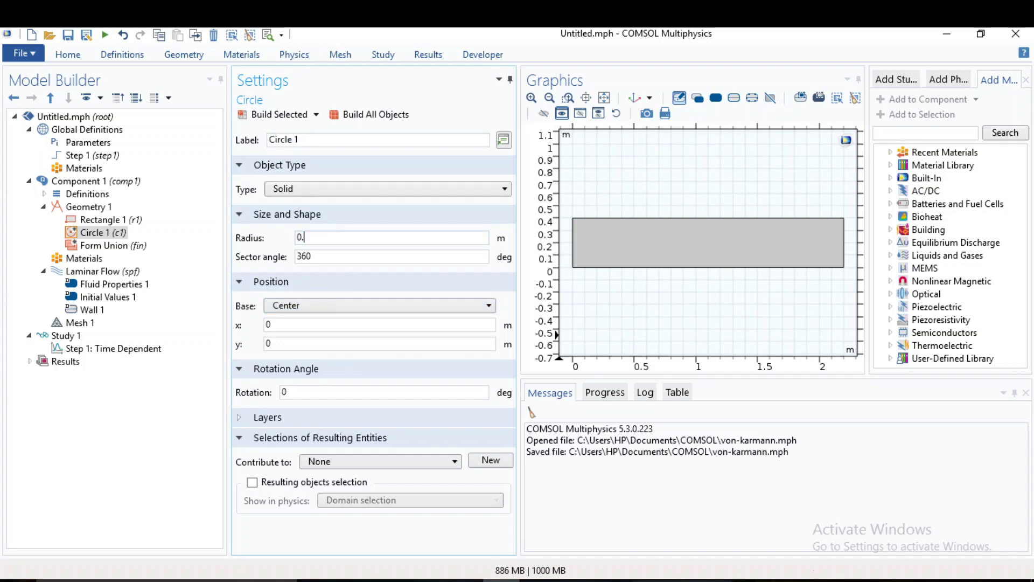
{"action": "type", "text": "05"}
{"action": "left_click", "coordinate": [293, 345]}
{"action": "type", "text": "."}
{"action": "type", "text": "2"}
{"action": "left_click", "coordinate": [276, 114]}
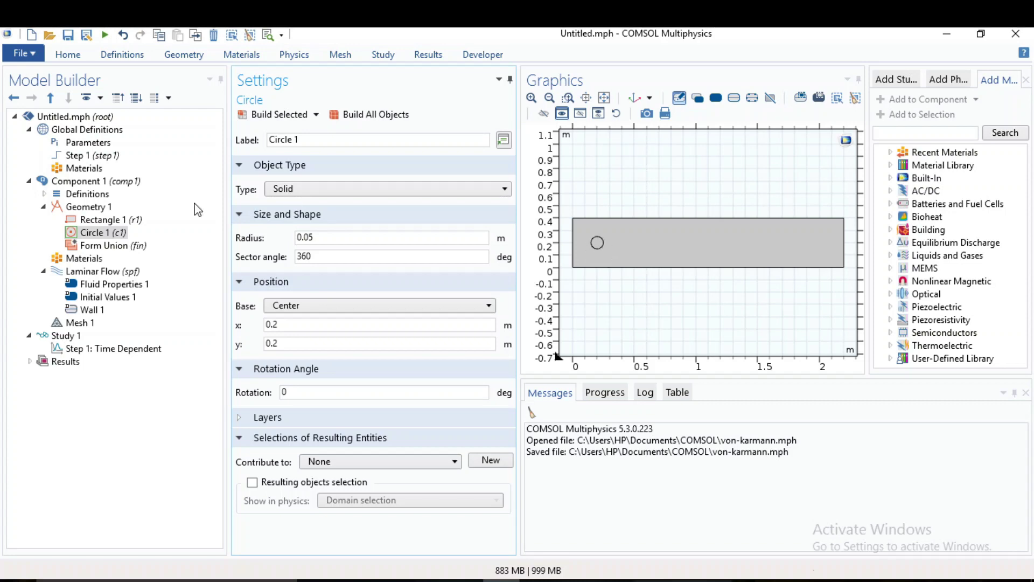
Build a Difference that subtracts circle c1 from rectangle r1
{"action": "right_click", "coordinate": [80, 208]}
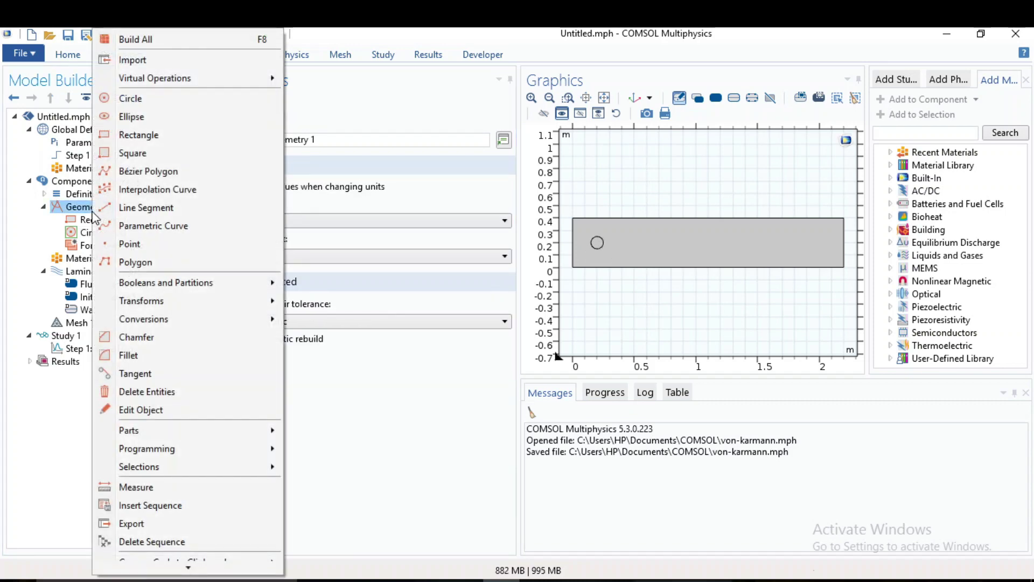
{"action": "mouse_move", "coordinate": [166, 282]}
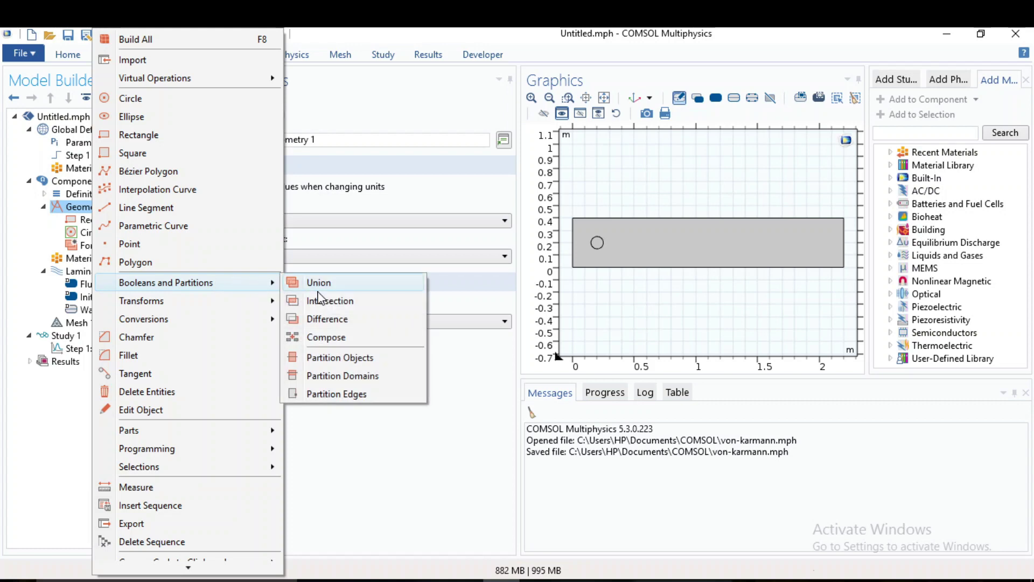
{"action": "left_click", "coordinate": [327, 320]}
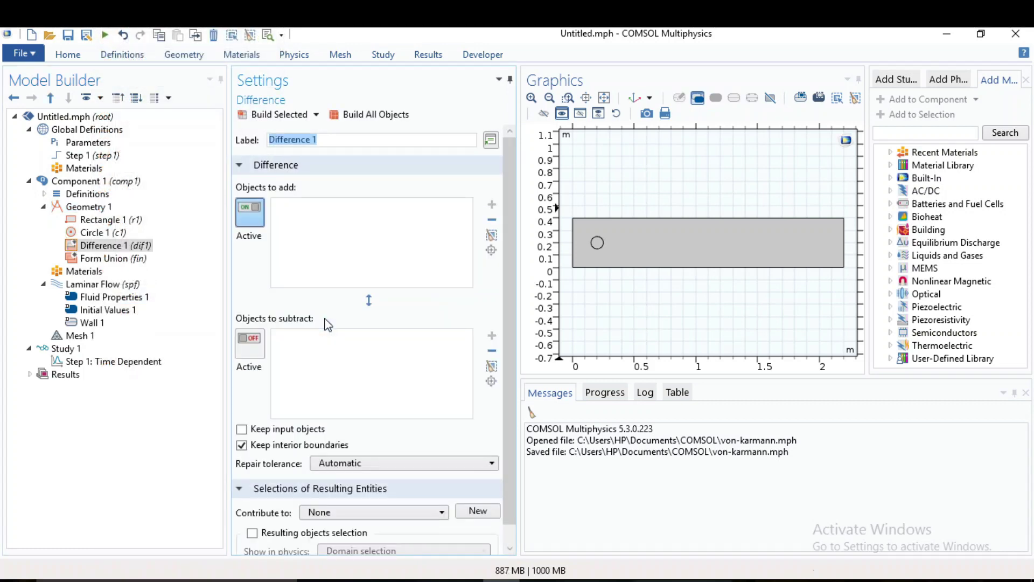
{"action": "left_click", "coordinate": [721, 262]}
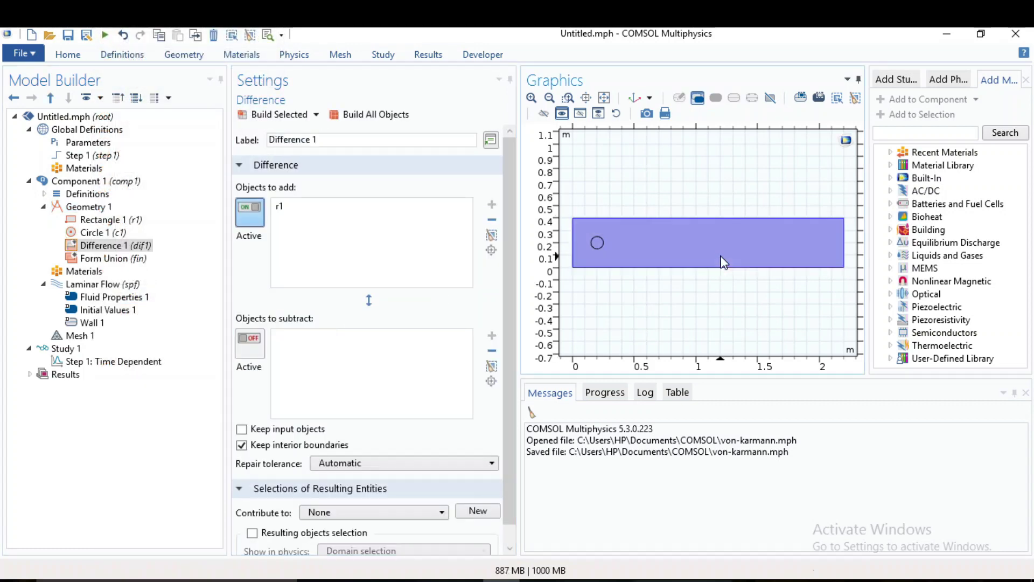
{"action": "left_click", "coordinate": [255, 344]}
{"action": "left_click", "coordinate": [598, 243]}
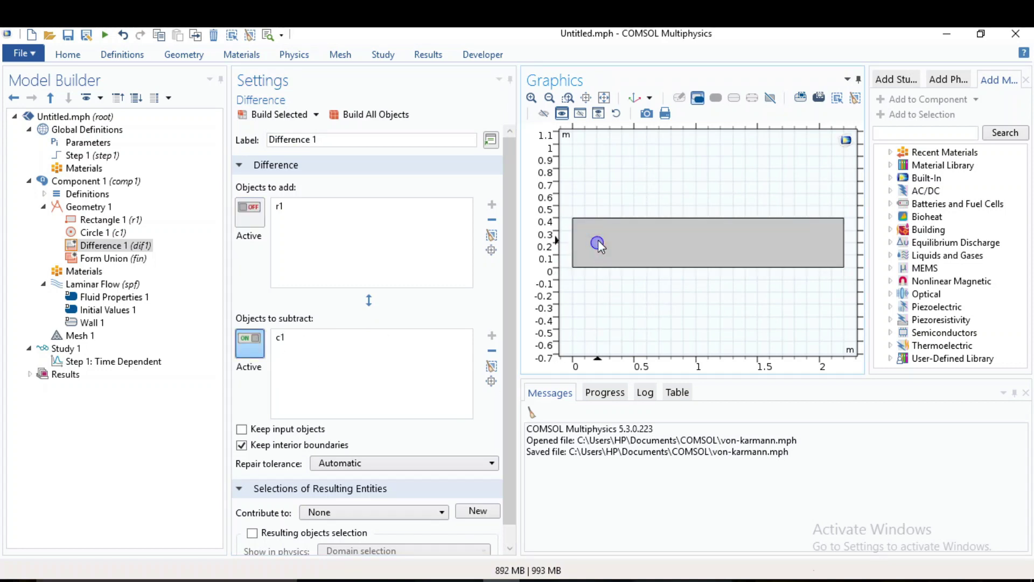
{"action": "left_click", "coordinate": [275, 122]}
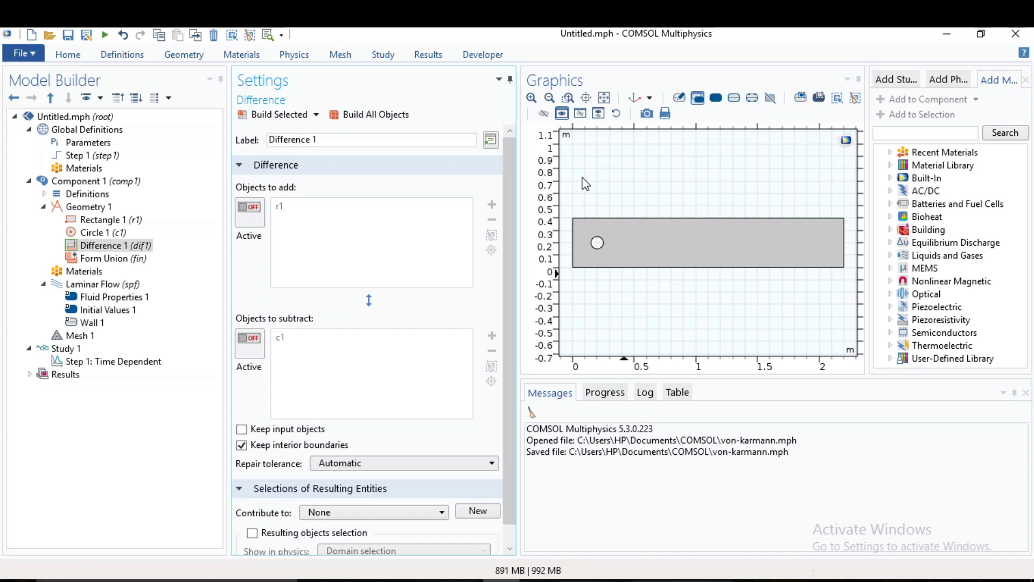
Add a blank material with density 1 and dynamic viscosity 1e-3
{"action": "left_click", "coordinate": [76, 272]}
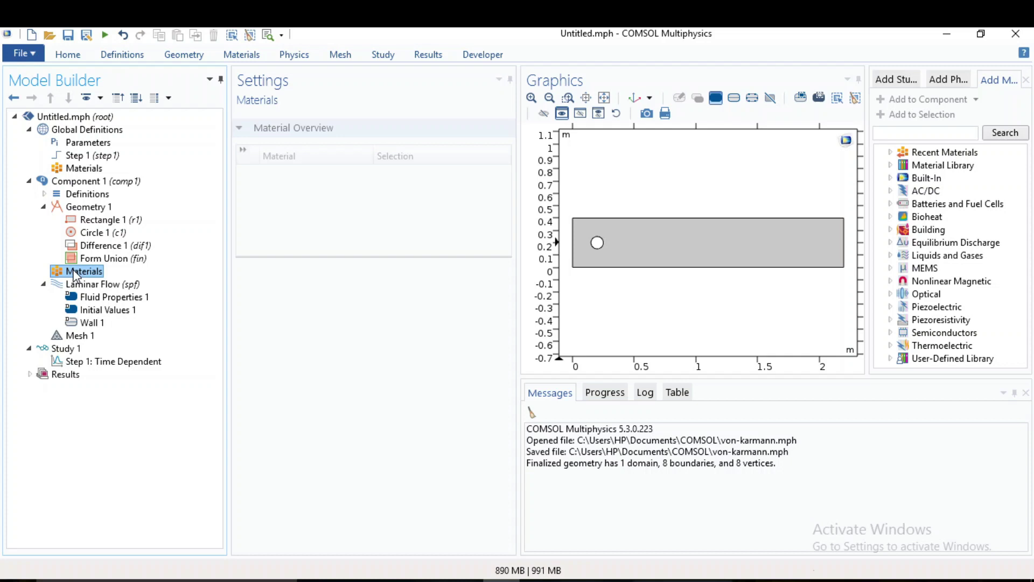
{"action": "right_click", "coordinate": [75, 275]}
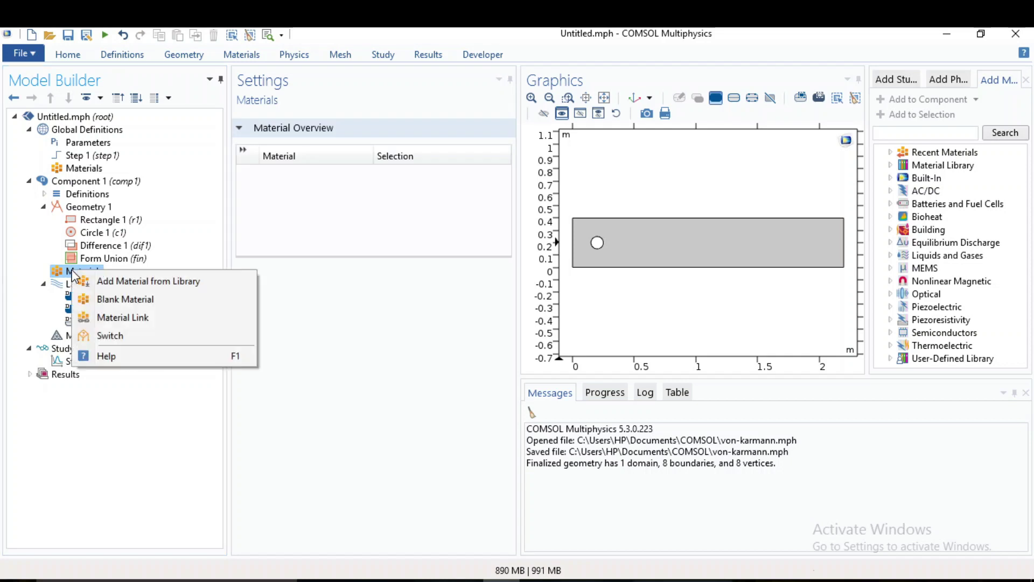
{"action": "left_click", "coordinate": [116, 299]}
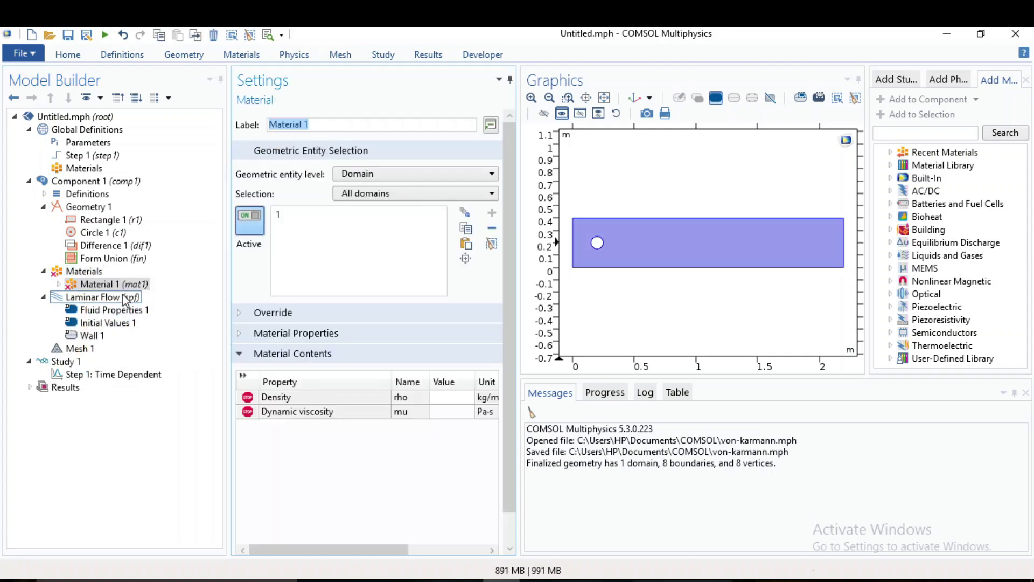
{"action": "left_click", "coordinate": [452, 398]}
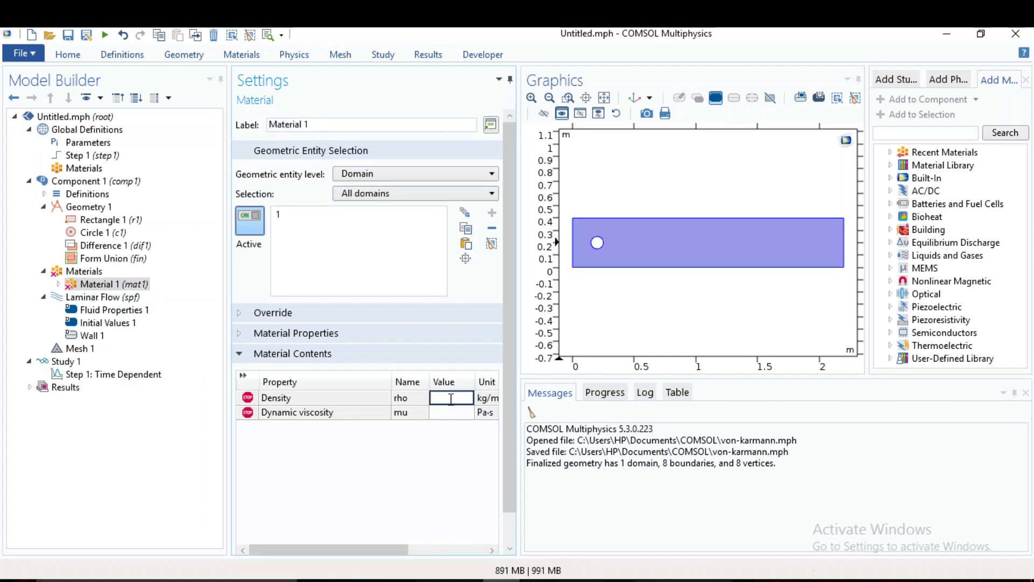
{"action": "type", "text": "1"}
{"action": "left_click", "coordinate": [451, 412]}
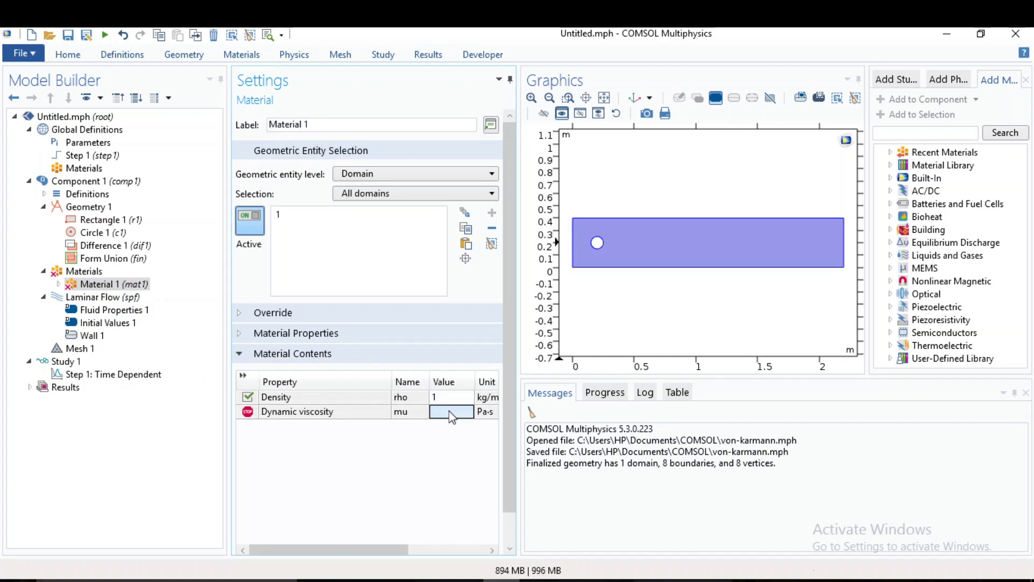
{"action": "type", "text": "1e-3"}
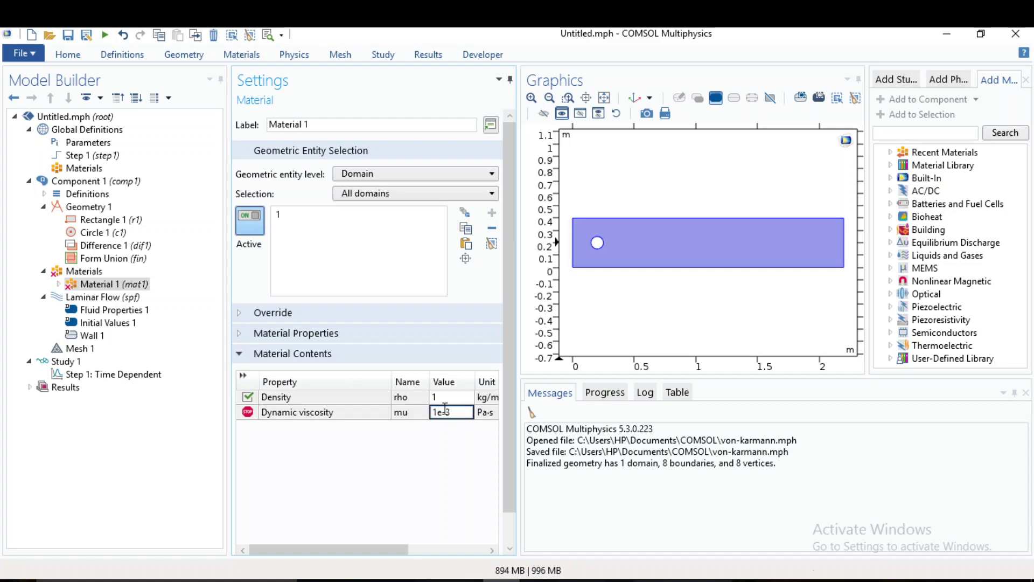
{"action": "left_click", "coordinate": [443, 446]}
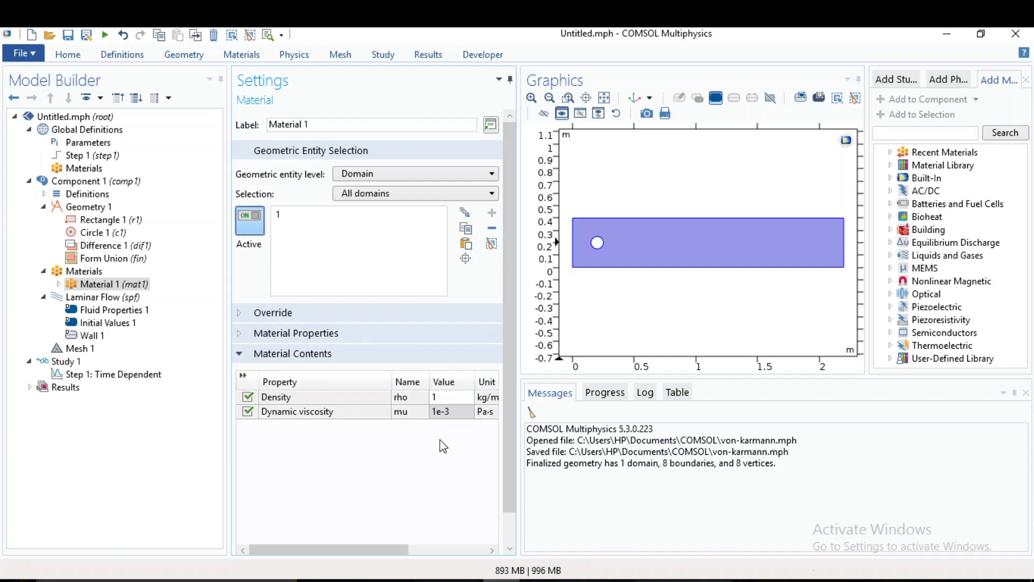
Add Inlet 1 on left boundary 1 and begin entering U_mean as its inflow velocity
{"action": "left_click", "coordinate": [125, 299]}
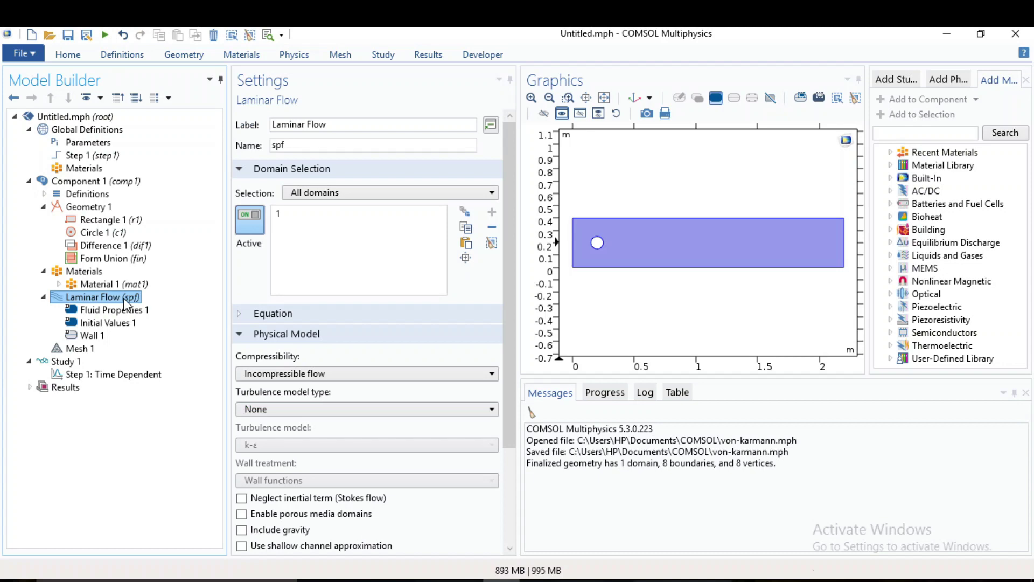
{"action": "right_click", "coordinate": [124, 304]}
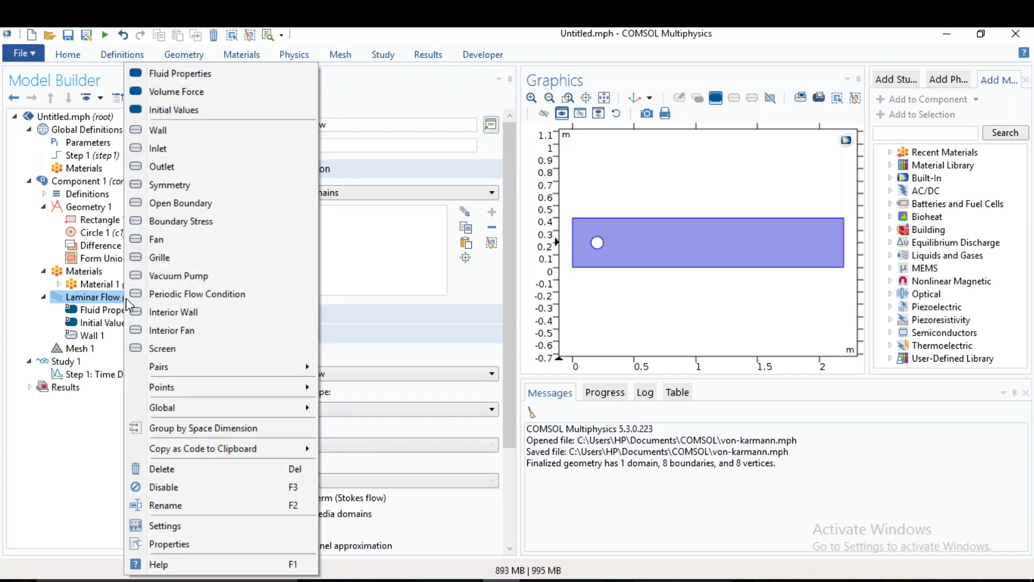
{"action": "left_click", "coordinate": [190, 154]}
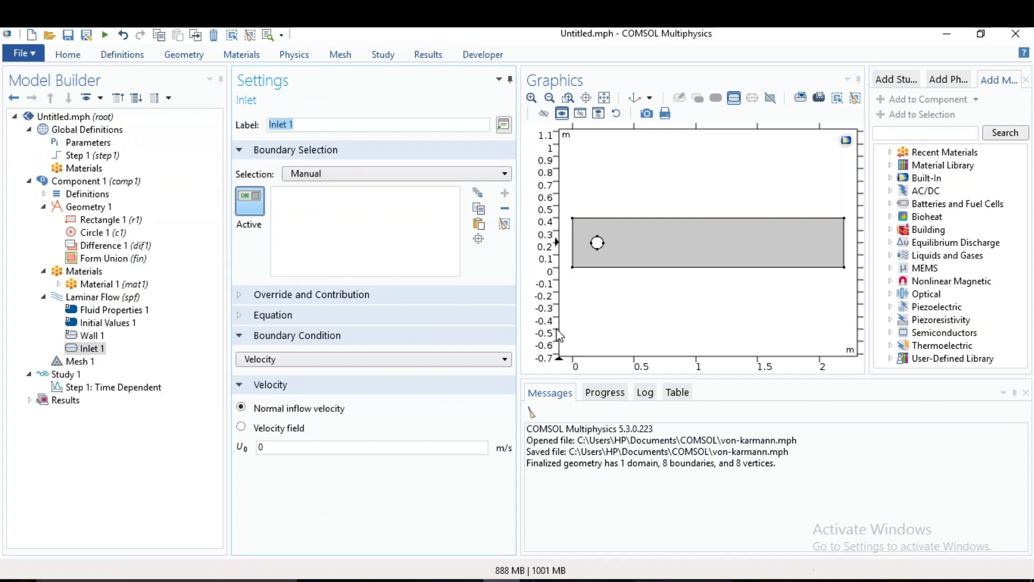
{"action": "left_click", "coordinate": [574, 251]}
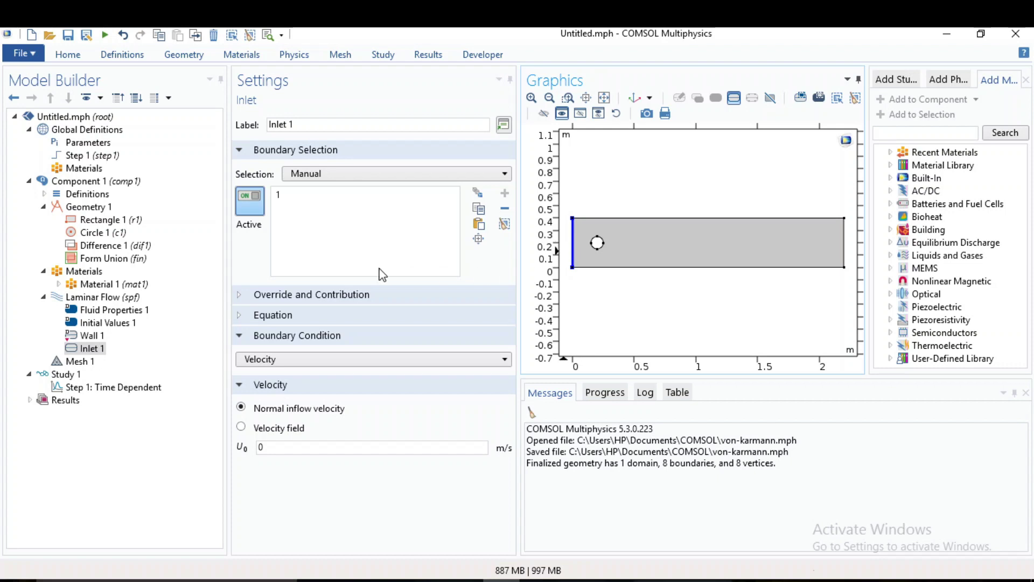
{"action": "double_click", "coordinate": [293, 447]}
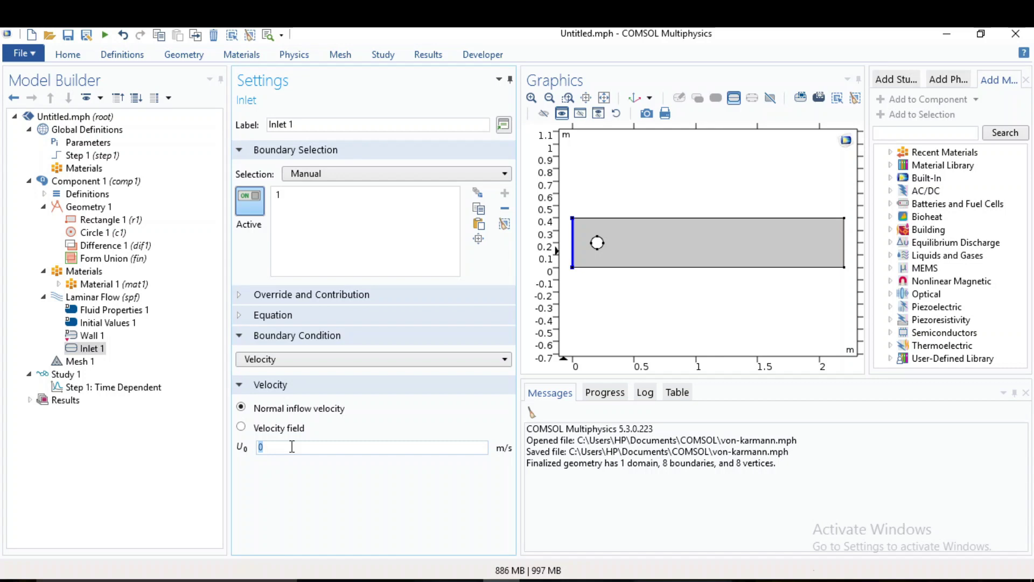
{"action": "type", "text": "U_men"}
Set the inlet velocity to U_mean*6*s*(1-s)*step1(t[1/s]), fixing its parentheses
{"action": "left_click", "coordinate": [96, 155]}
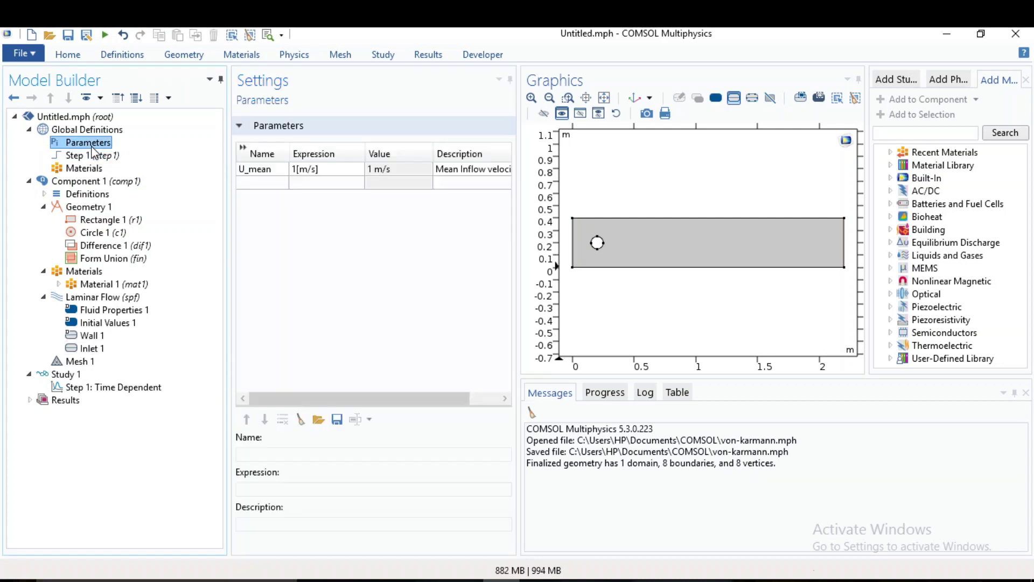
{"action": "left_click", "coordinate": [98, 350]}
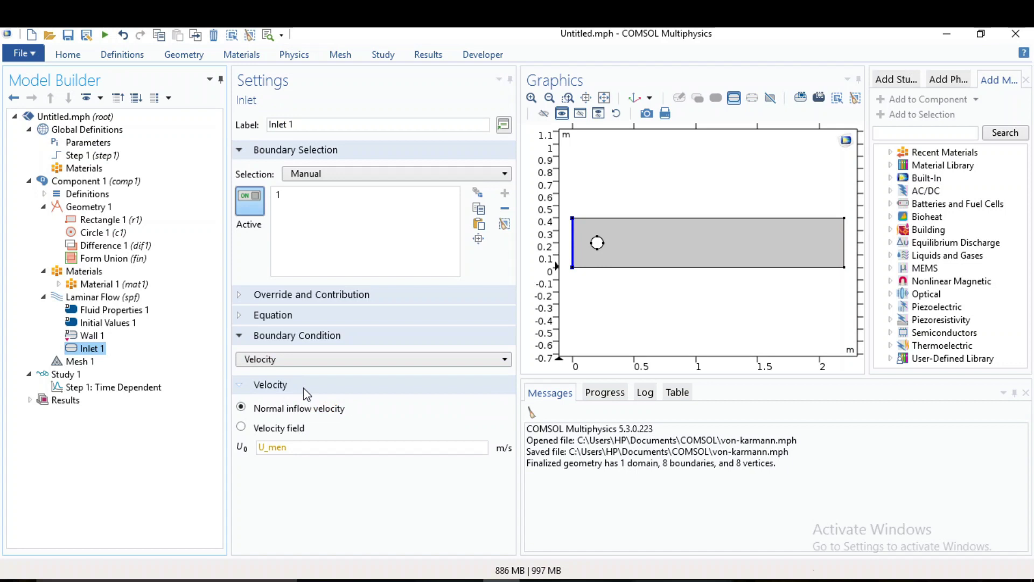
{"action": "type", "text": "an"}
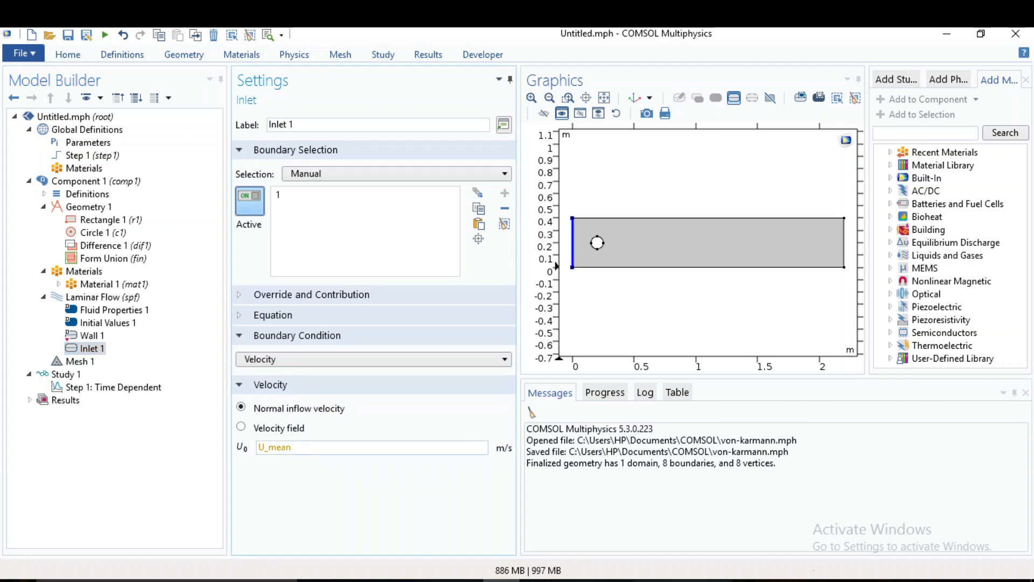
{"action": "type", "text": "*6"}
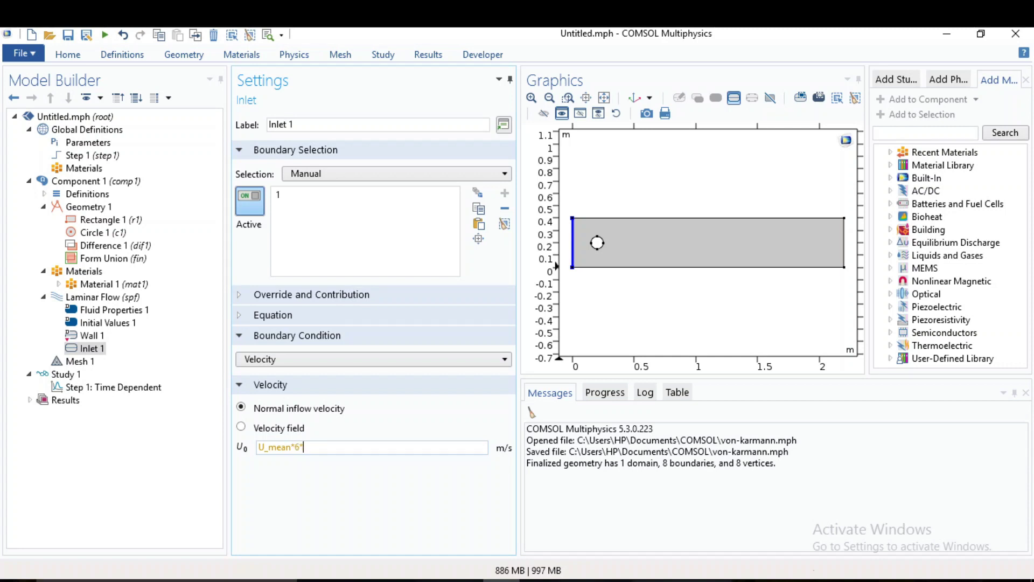
{"action": "type", "text": "*s*"}
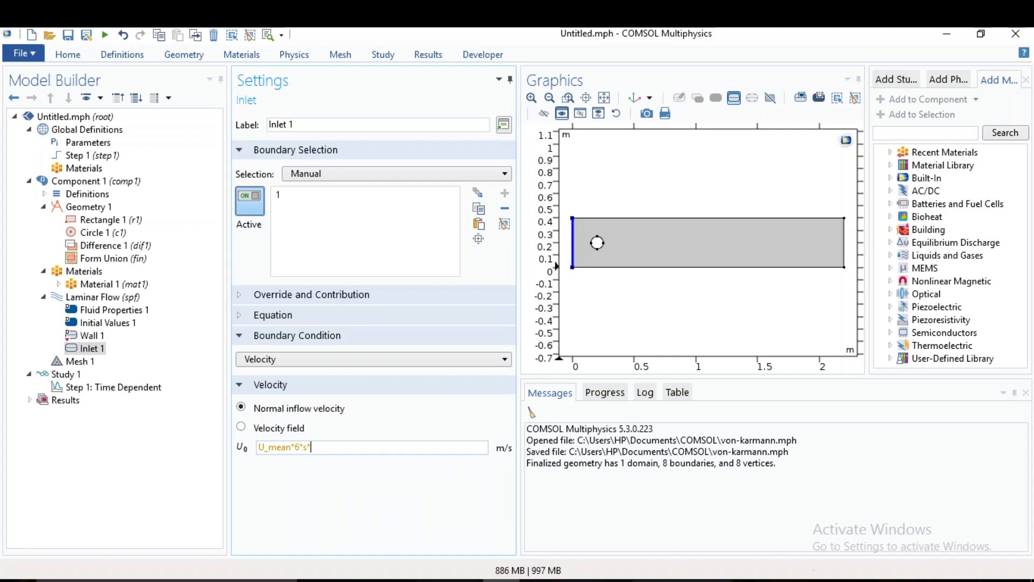
{"action": "type", "text": "(1-s)*"}
{"action": "type", "text": "step1("}
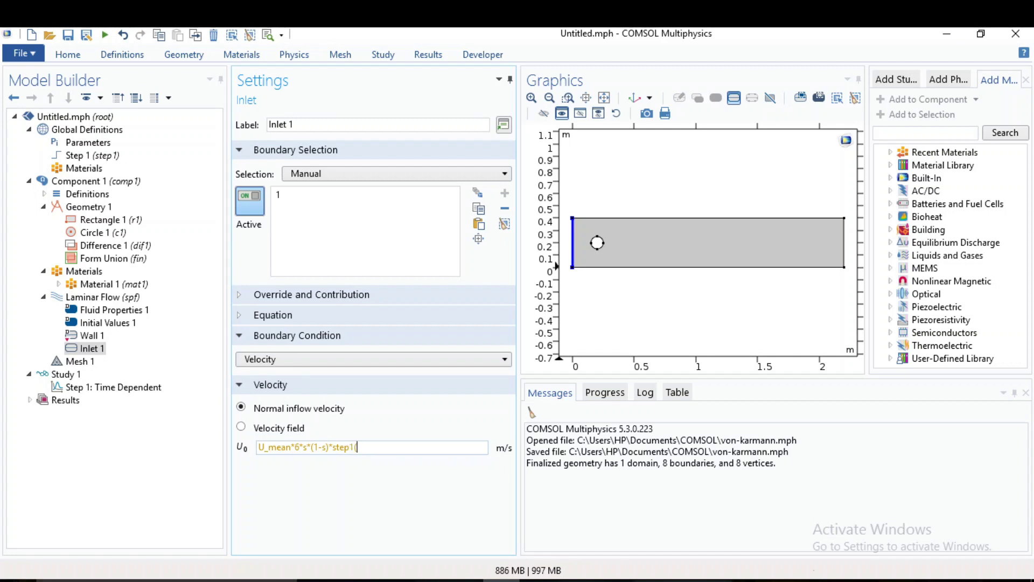
{"action": "type", "text": "t"}
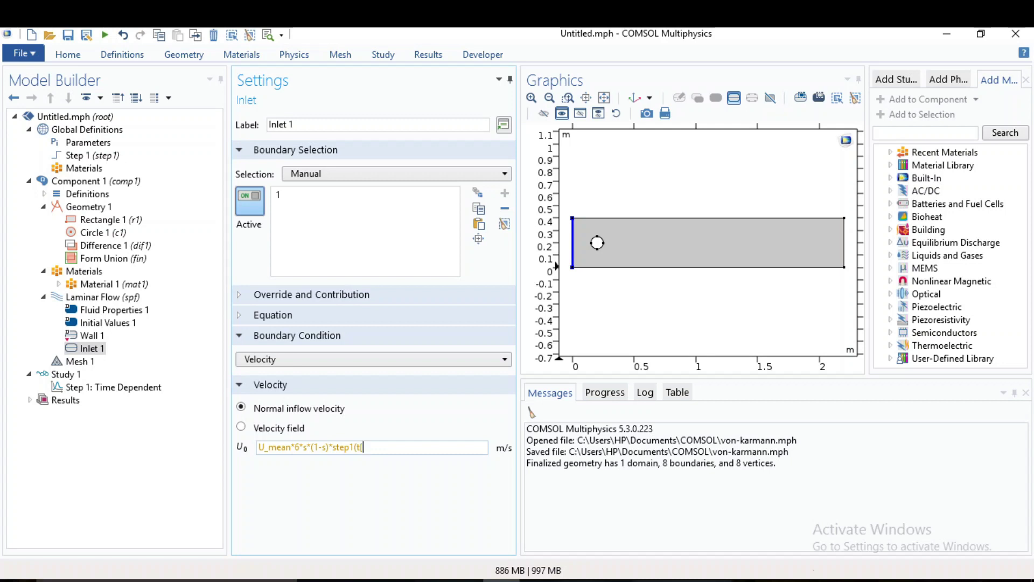
{"action": "type", "text": "[1/s]"}
{"action": "type", "text": ")"}
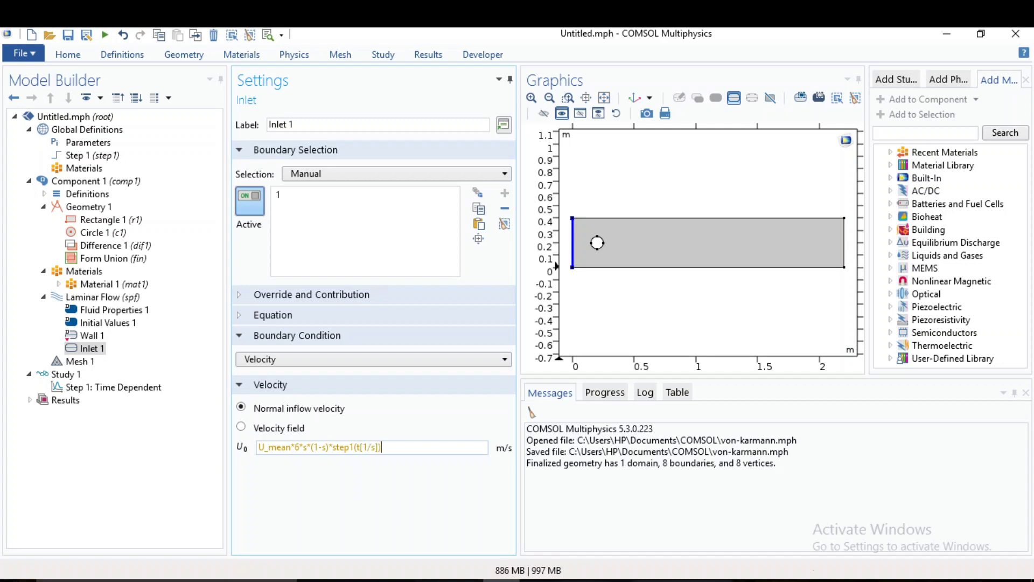
{"action": "key", "text": "Return"}
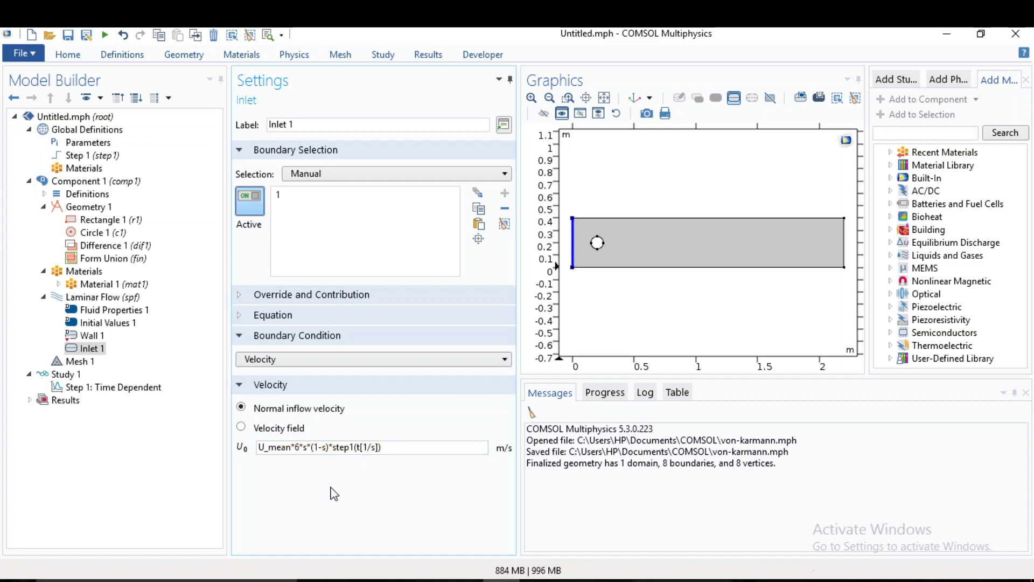
{"action": "double_click", "coordinate": [308, 449]}
{"action": "left_click", "coordinate": [306, 451]}
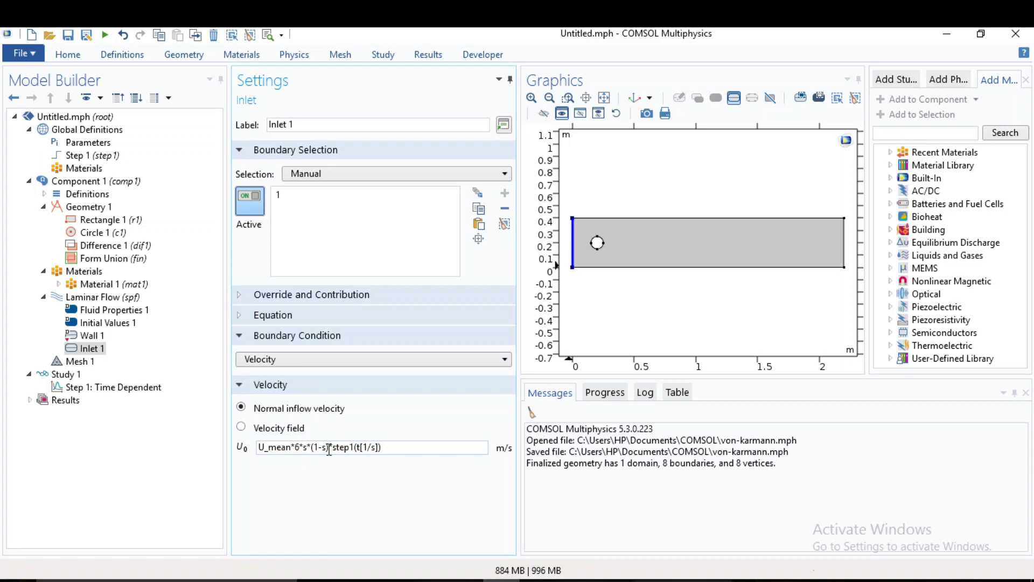
{"action": "type", "text": ")"}
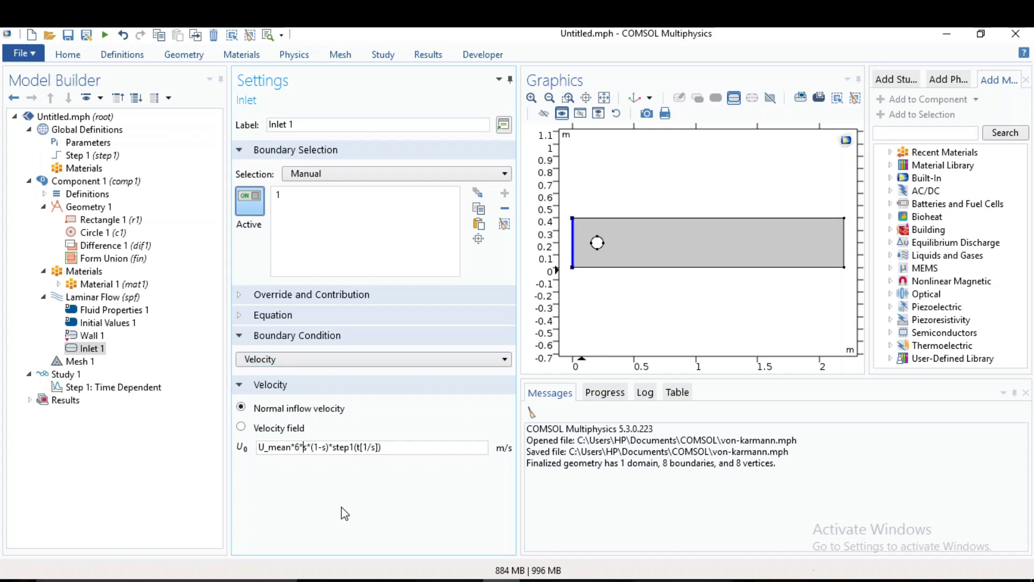
Add a zero-pressure Outlet 1 on the channel's right boundary (4)
{"action": "left_click", "coordinate": [101, 297]}
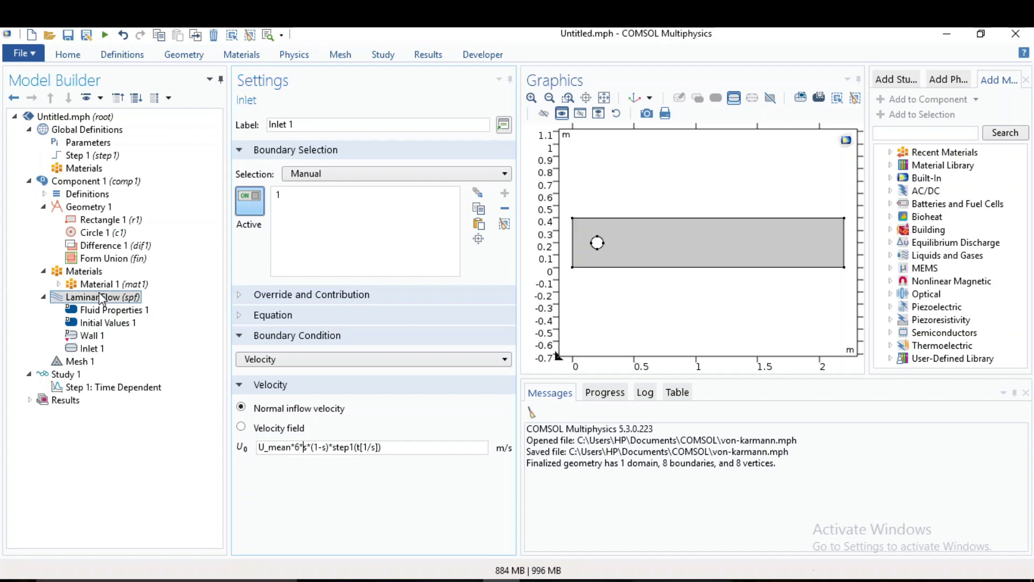
{"action": "right_click", "coordinate": [101, 298]}
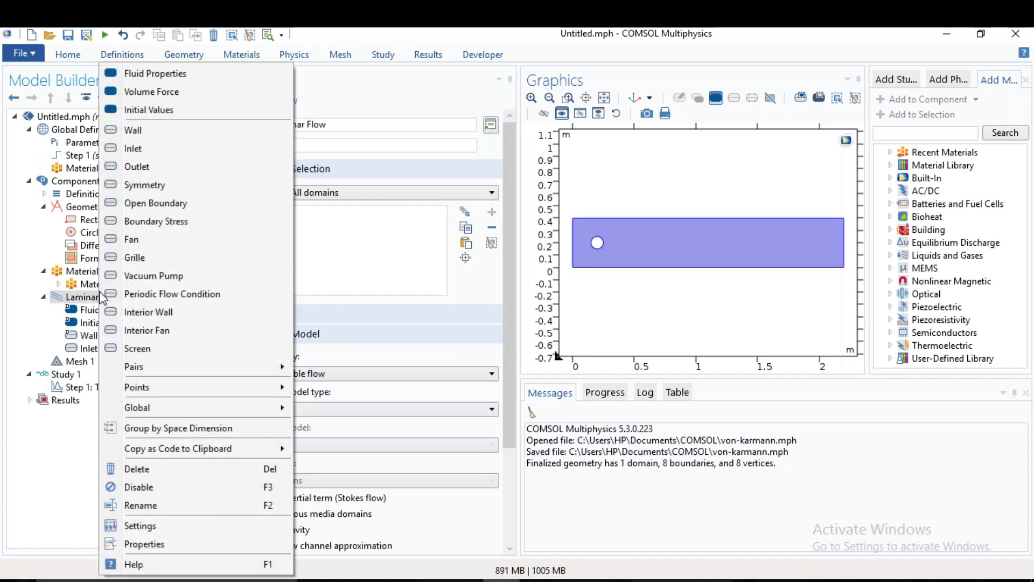
{"action": "left_click", "coordinate": [164, 167]}
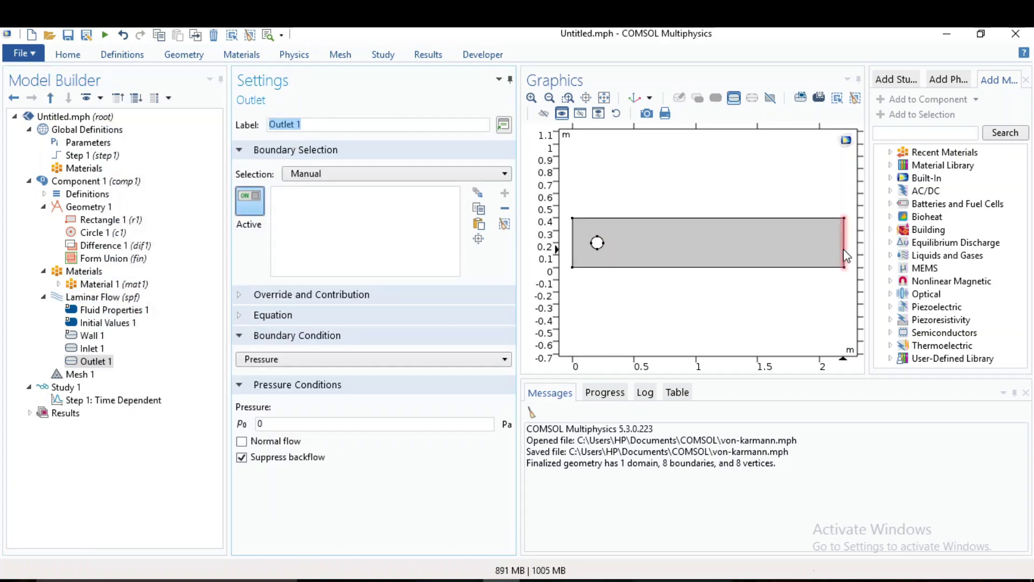
{"action": "left_click", "coordinate": [844, 254]}
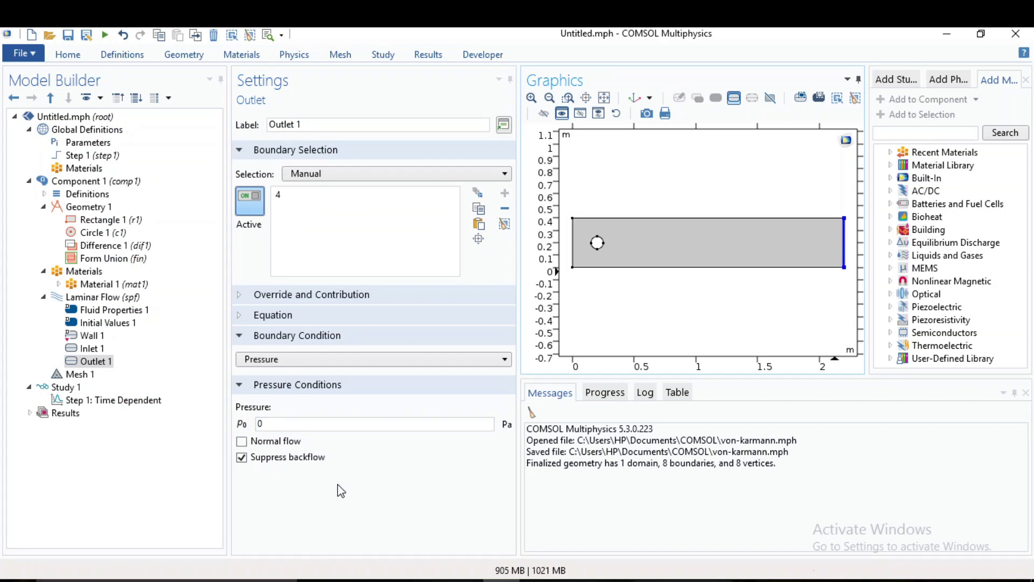
{"action": "left_click", "coordinate": [76, 375]}
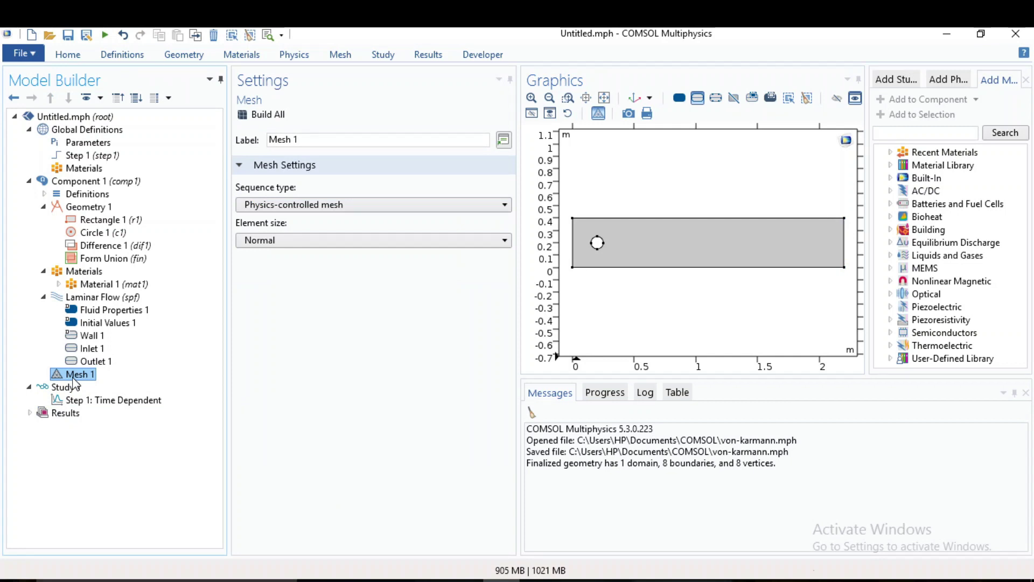
Set the mesh element size to Finer and build the 27,080-element mesh
{"action": "left_click", "coordinate": [294, 239]}
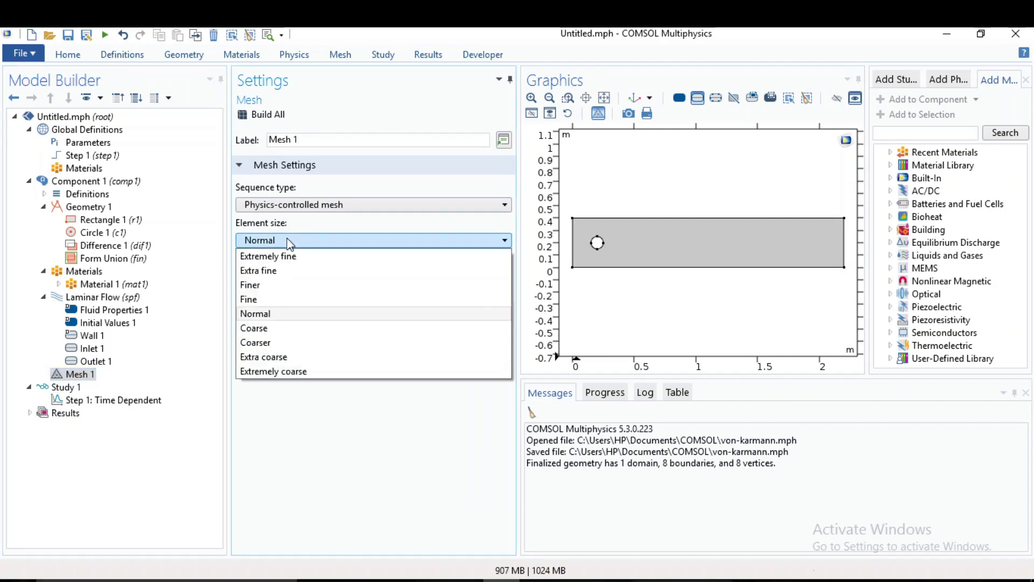
{"action": "left_click", "coordinate": [284, 286]}
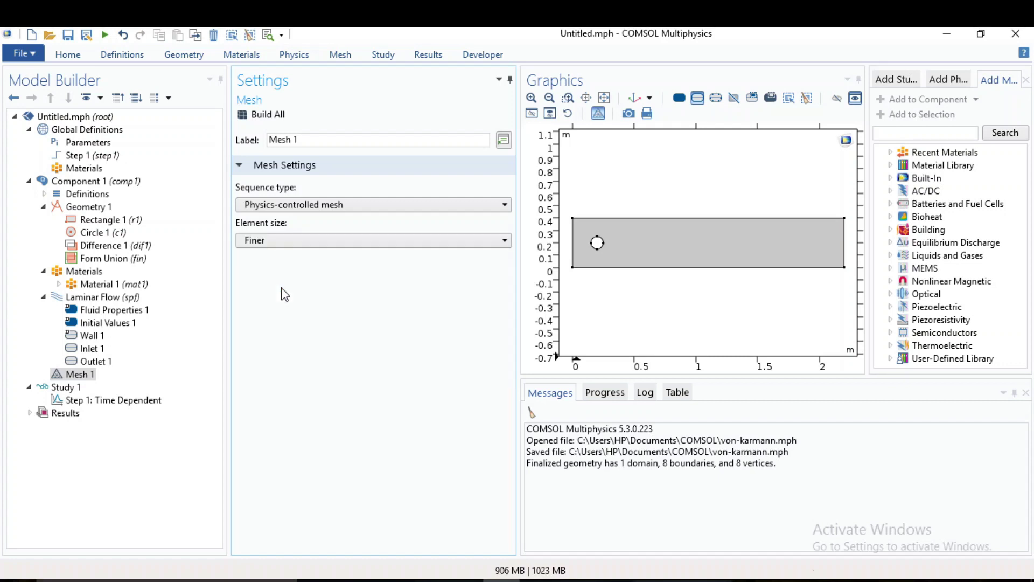
{"action": "left_click", "coordinate": [267, 114]}
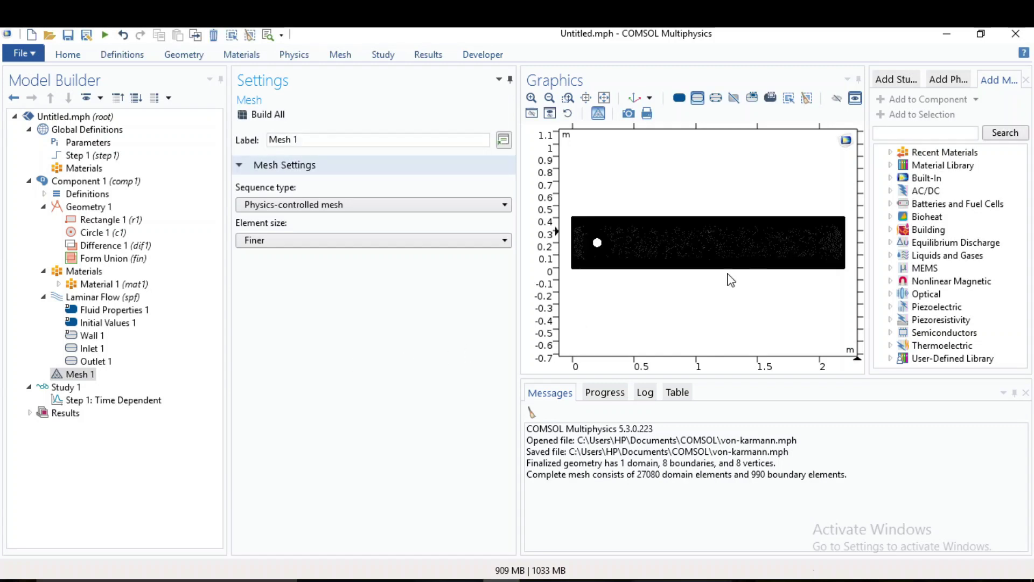
Zoom in to inspect the mesh around the cylinder, then return to the full channel view
{"action": "left_click", "coordinate": [568, 97]}
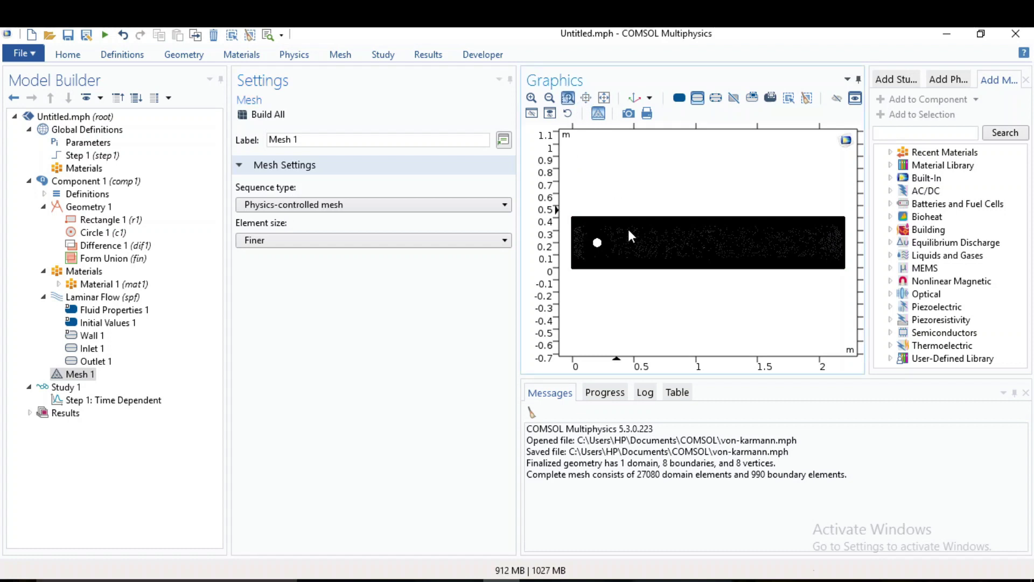
{"action": "left_click_drag", "start_coordinate": [585, 192], "coordinate": [694, 324]}
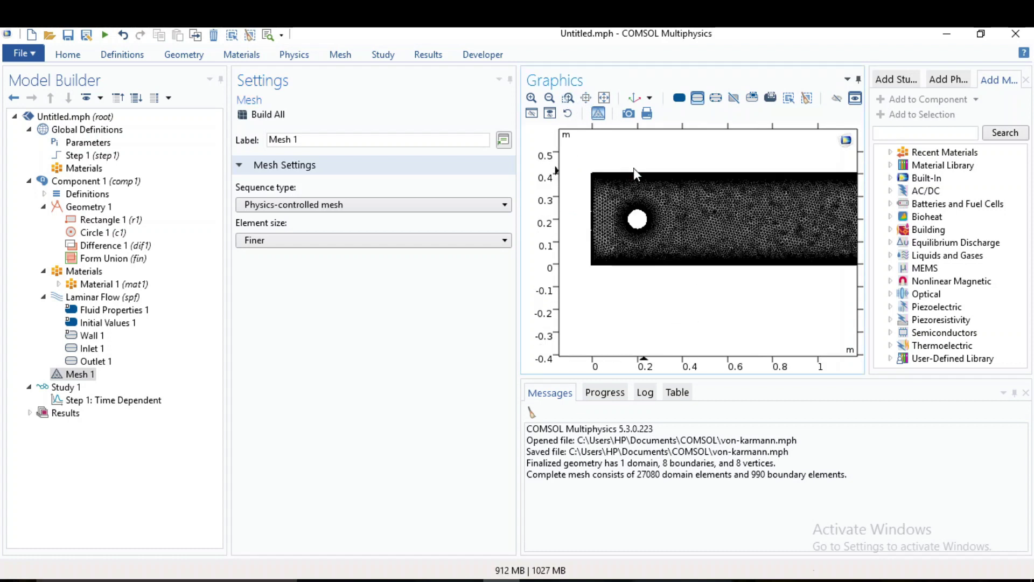
{"action": "left_click", "coordinate": [568, 98]}
{"action": "left_click_drag", "start_coordinate": [610, 155], "coordinate": [719, 318]}
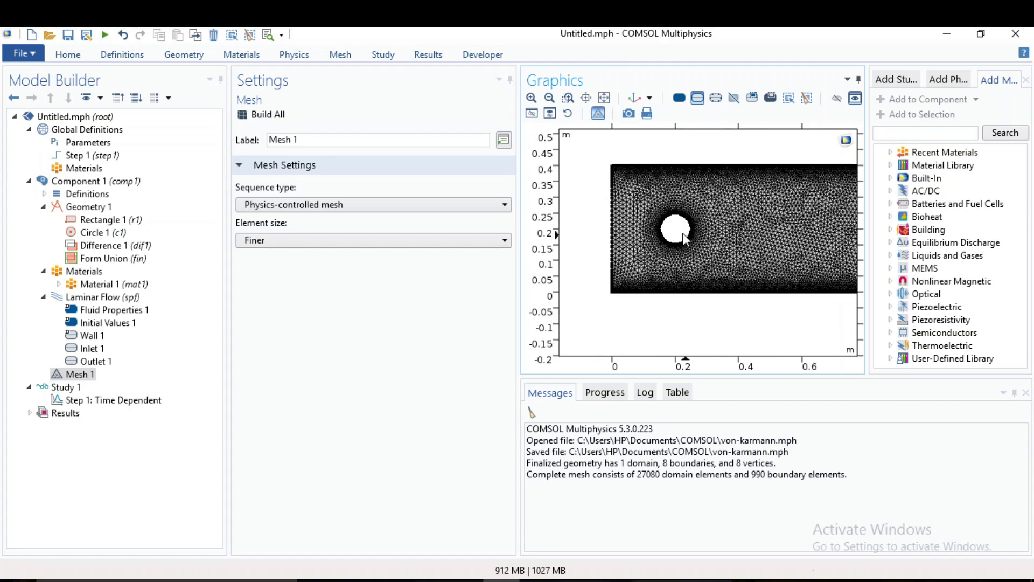
{"action": "left_click", "coordinate": [604, 99]}
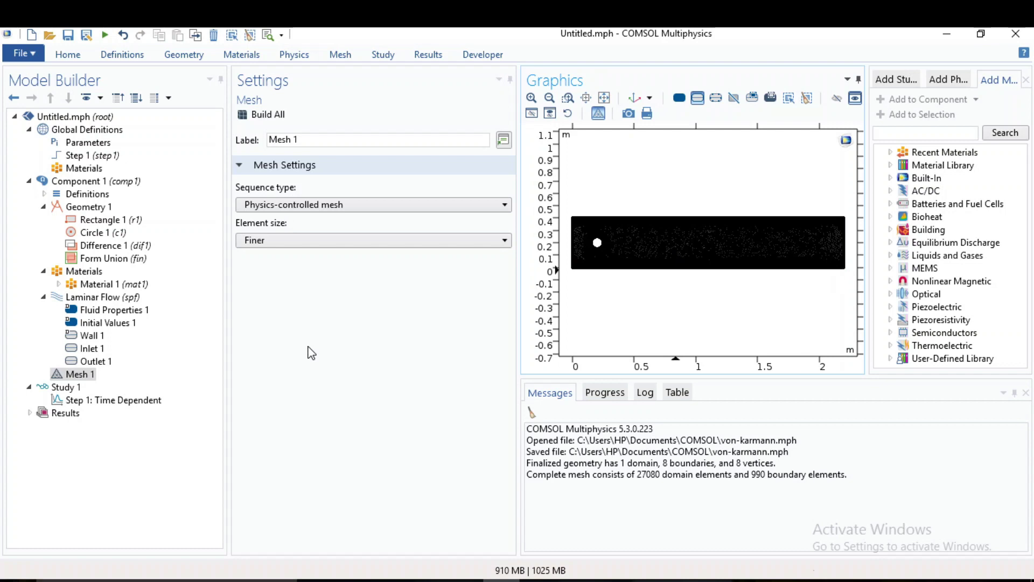
Replace the time-dependent study's output times with range(0, 0.2, 3.4)
{"action": "left_click", "coordinate": [69, 388]}
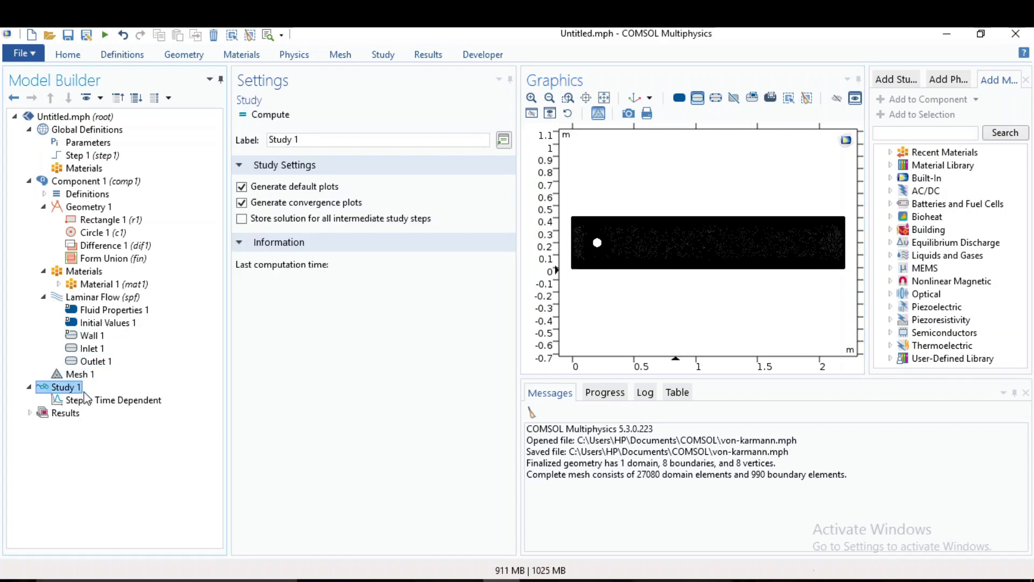
{"action": "left_click", "coordinate": [81, 401]}
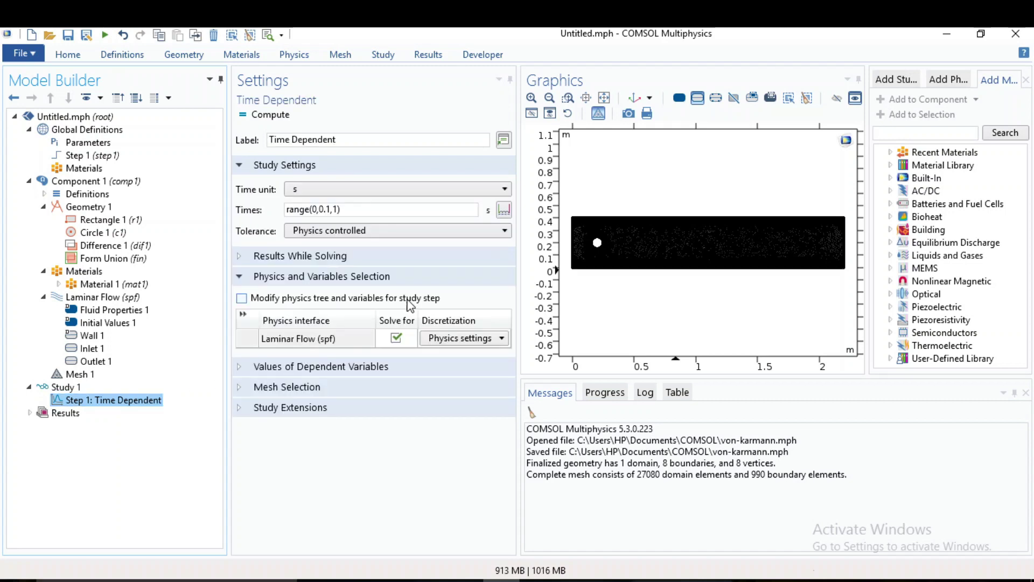
{"action": "left_click", "coordinate": [504, 211]}
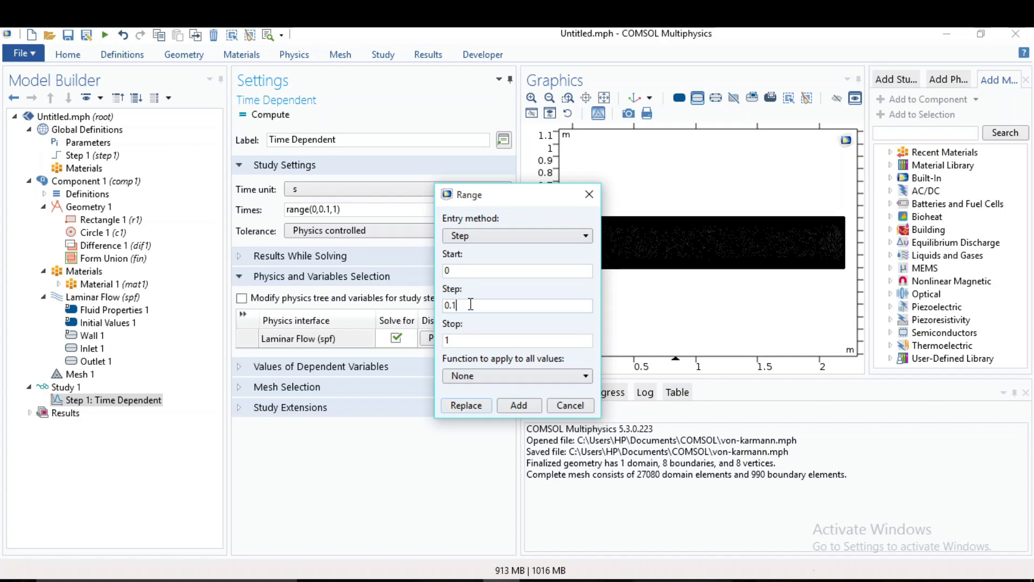
{"action": "type", "text": "2"}
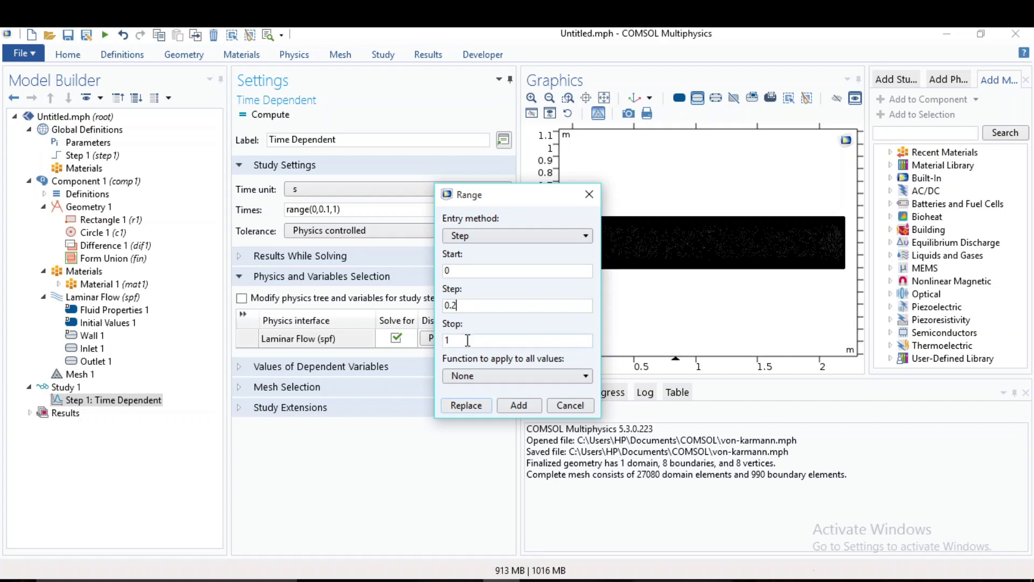
{"action": "double_click", "coordinate": [467, 340]}
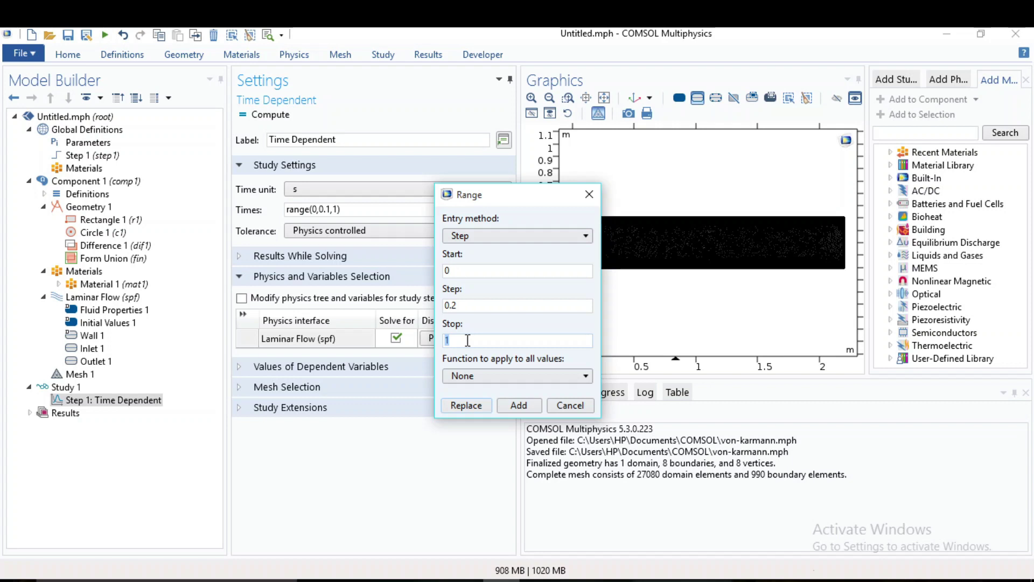
{"action": "type", "text": "3.4"}
{"action": "left_click", "coordinate": [466, 405]}
Append output times from 3.5 to 7 s in 0.02 s steps
{"action": "left_click", "coordinate": [504, 211]}
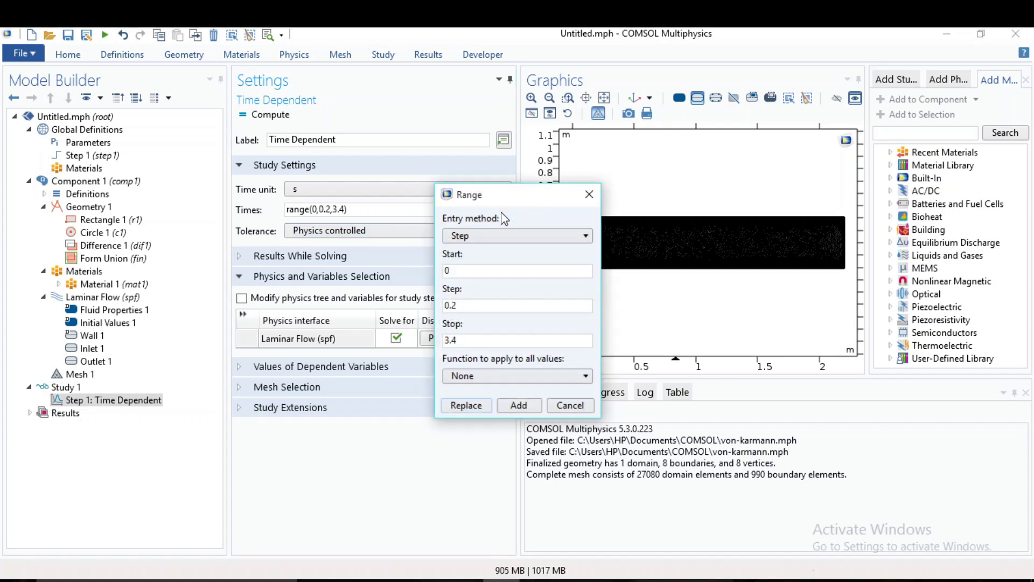
{"action": "double_click", "coordinate": [481, 270]}
{"action": "type", "text": "3."}
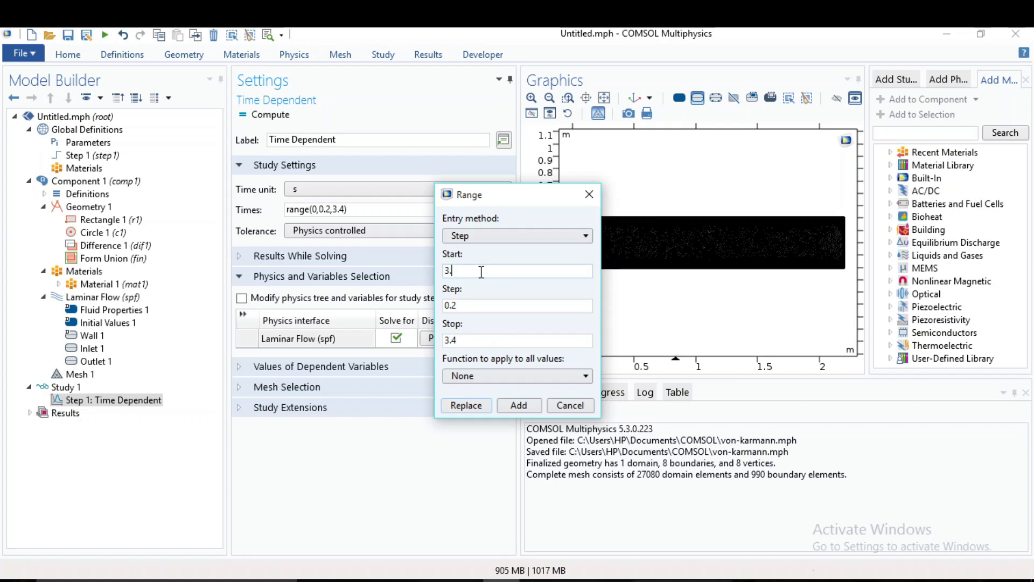
{"action": "type", "text": "5"}
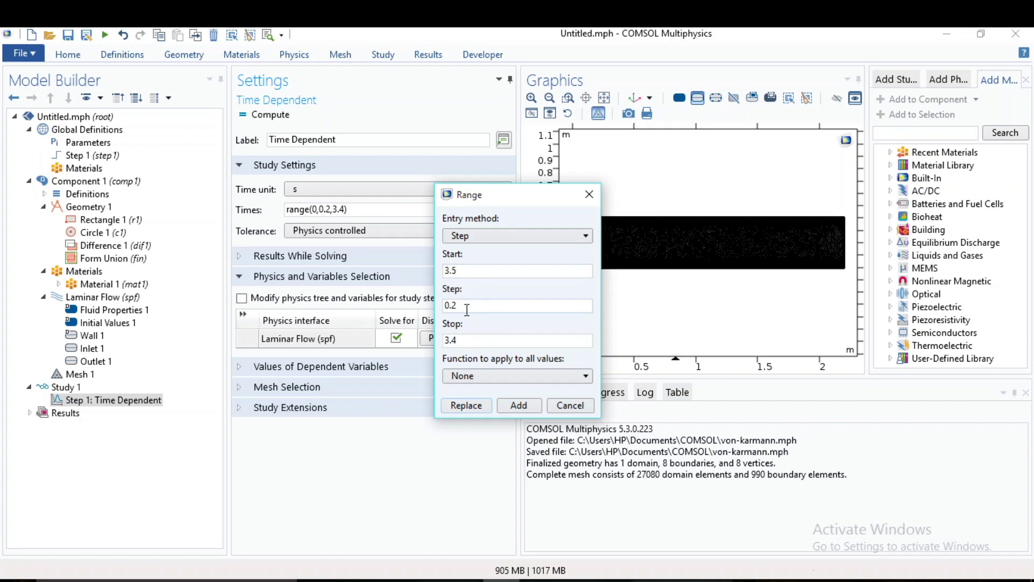
{"action": "left_click", "coordinate": [451, 305]}
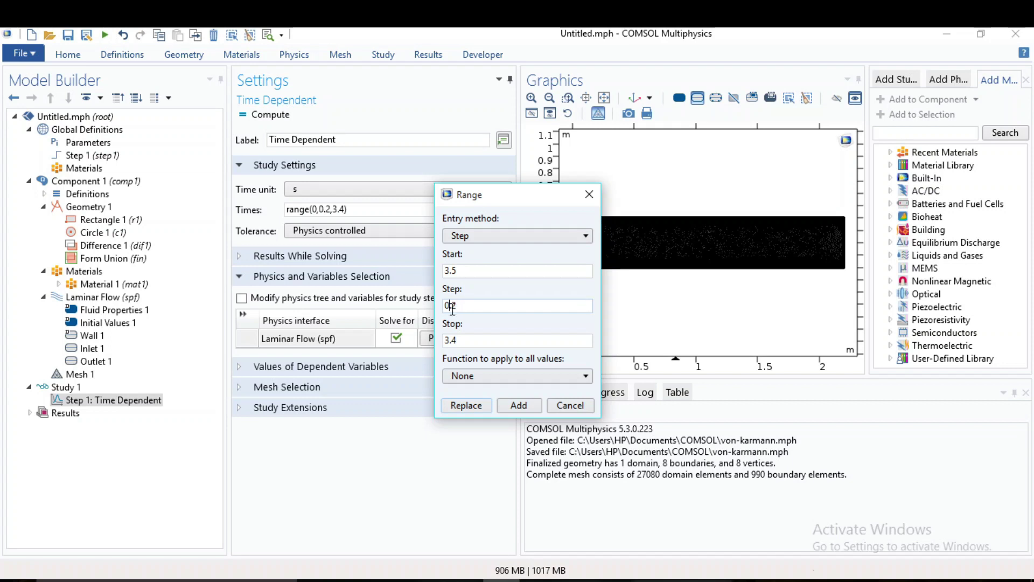
{"action": "type", "text": "0"}
{"action": "left_click", "coordinate": [461, 346]}
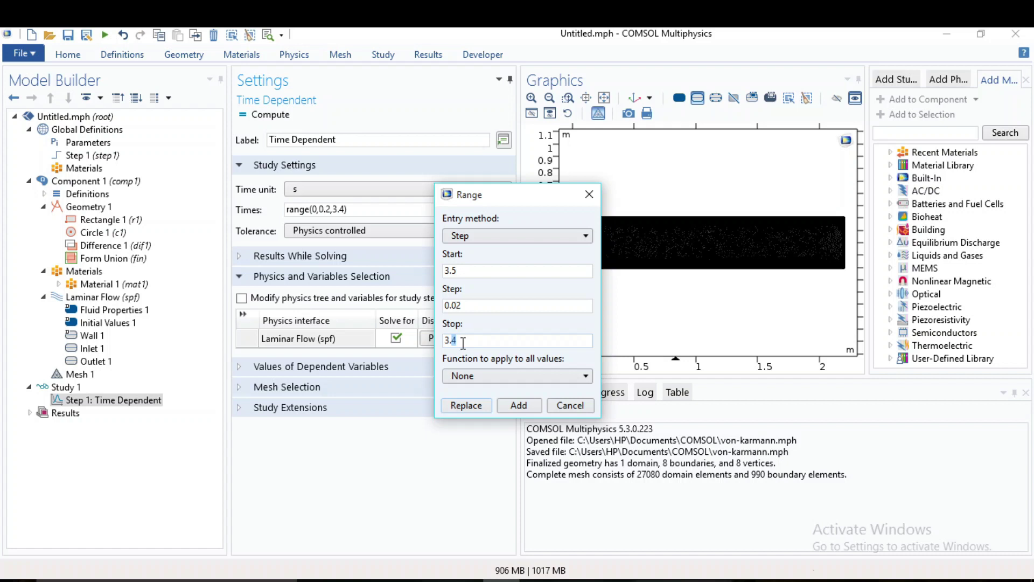
{"action": "double_click", "coordinate": [463, 343]}
{"action": "type", "text": "7"}
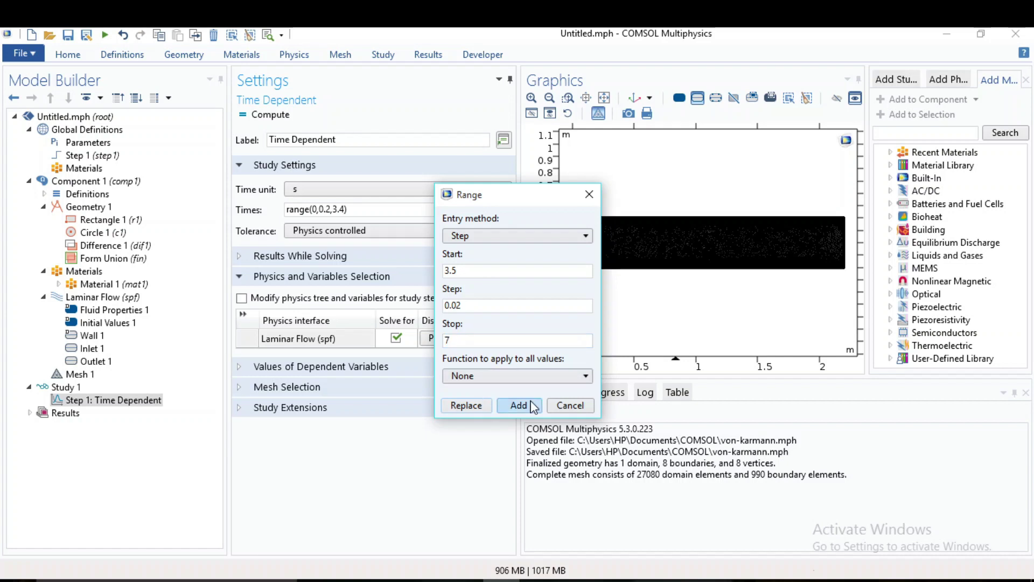
{"action": "left_click", "coordinate": [519, 405]}
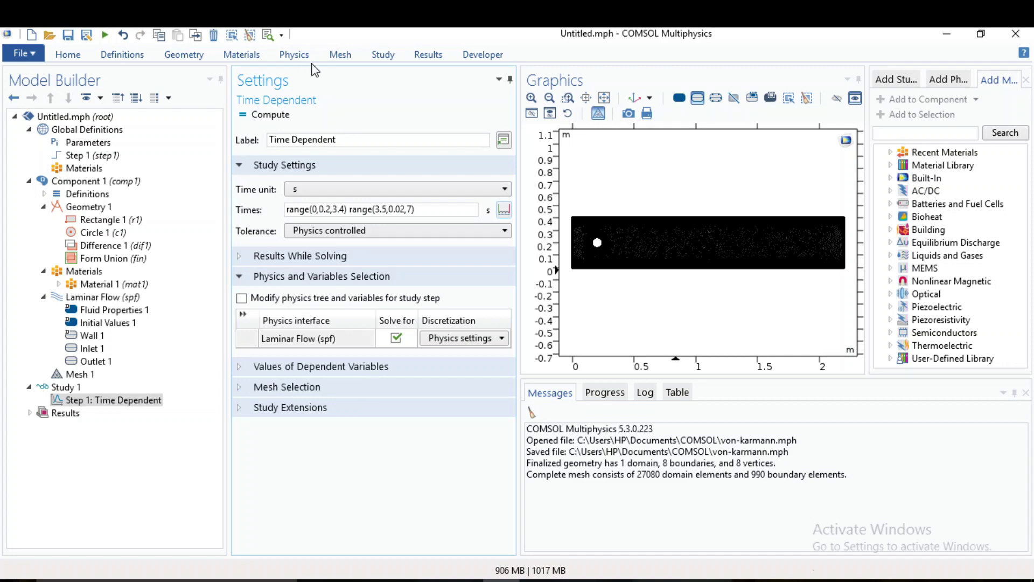
Keep BDF with Intermediate solver steps in Time-Dependent Solver 1, then start computing
{"action": "left_click", "coordinate": [381, 56]}
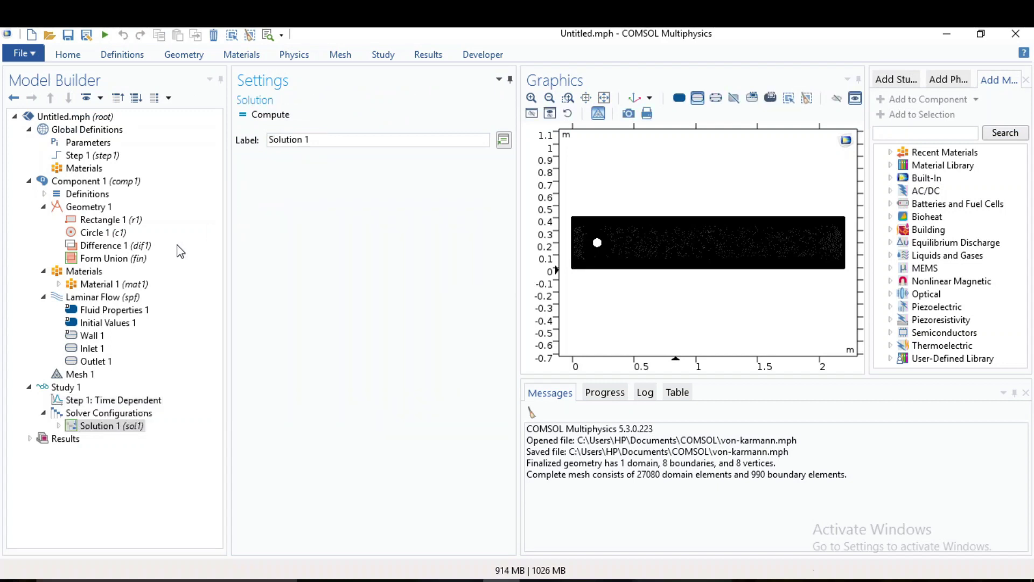
{"action": "left_click", "coordinate": [58, 426]}
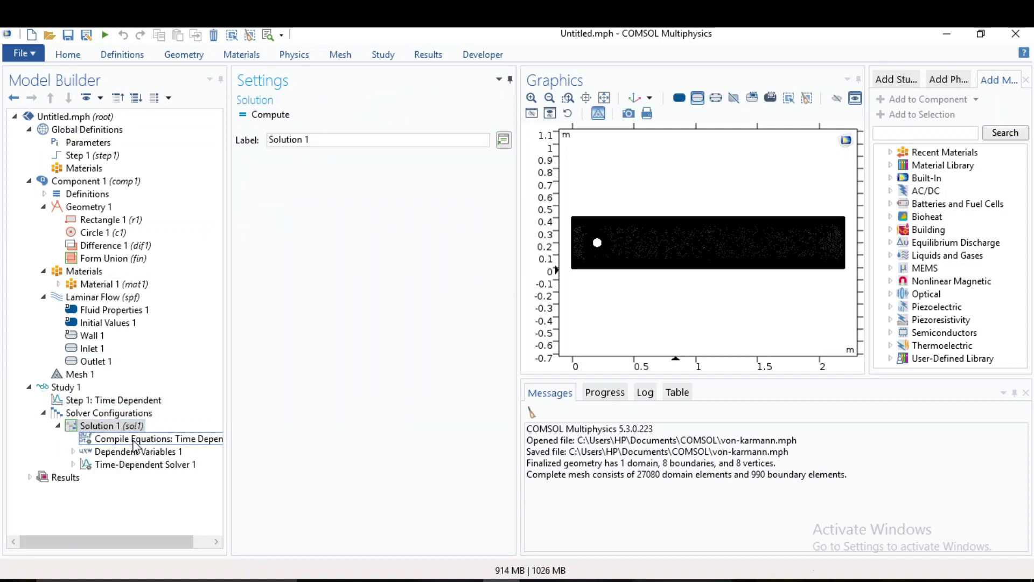
{"action": "left_click", "coordinate": [125, 467]}
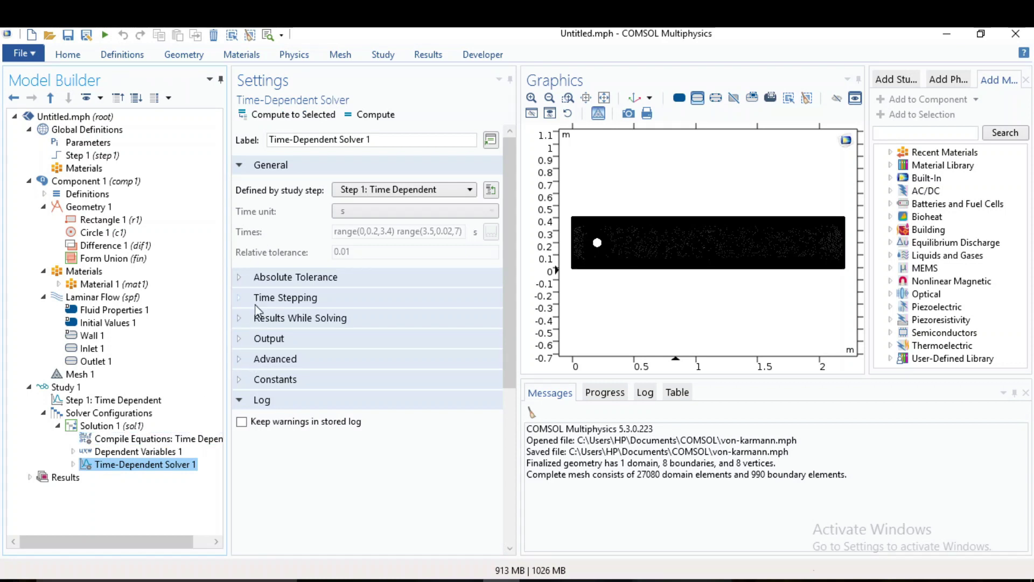
{"action": "left_click", "coordinate": [239, 302]}
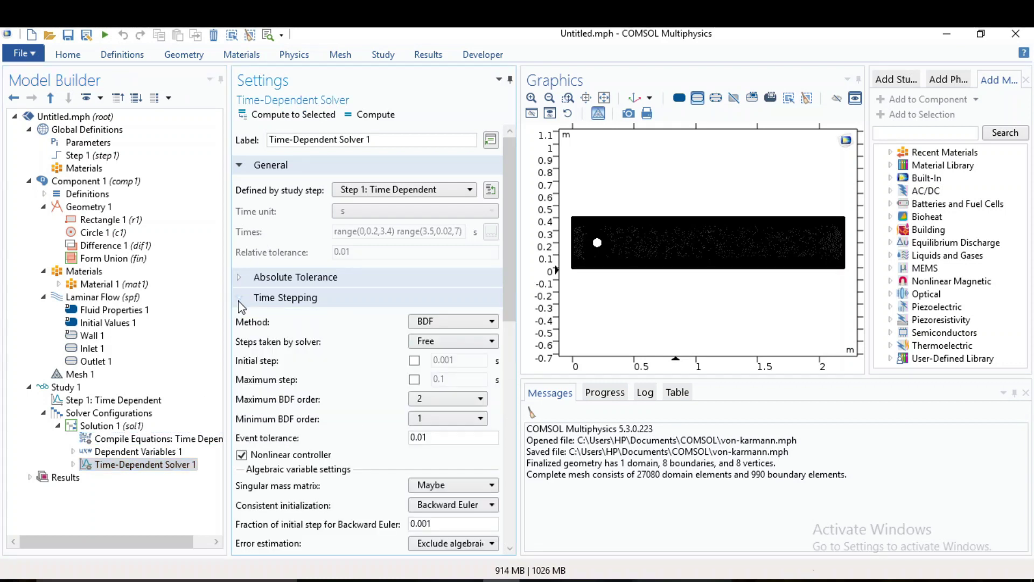
{"action": "left_click", "coordinate": [452, 323]}
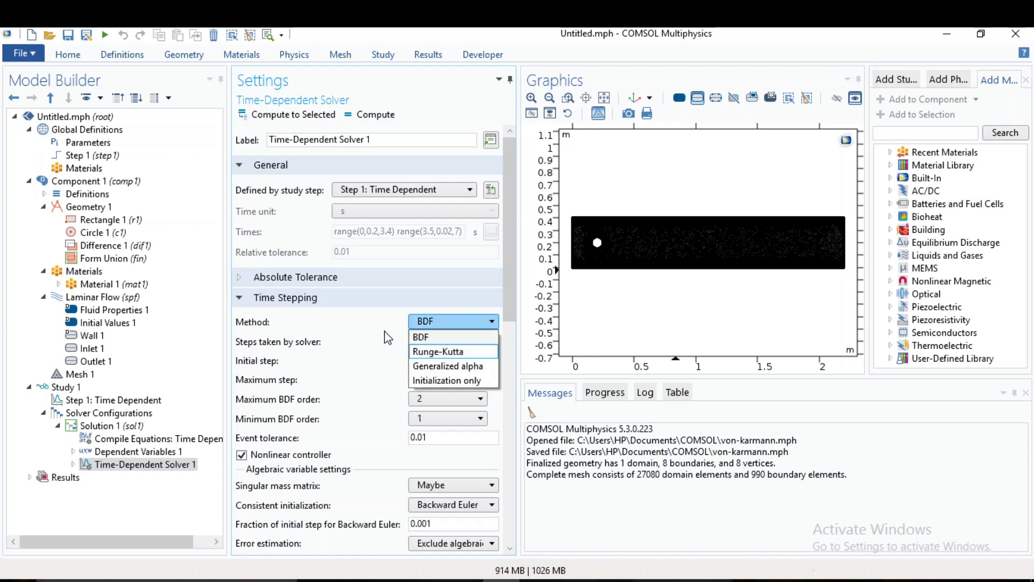
{"action": "left_click", "coordinate": [391, 305]}
{"action": "left_click", "coordinate": [436, 344]}
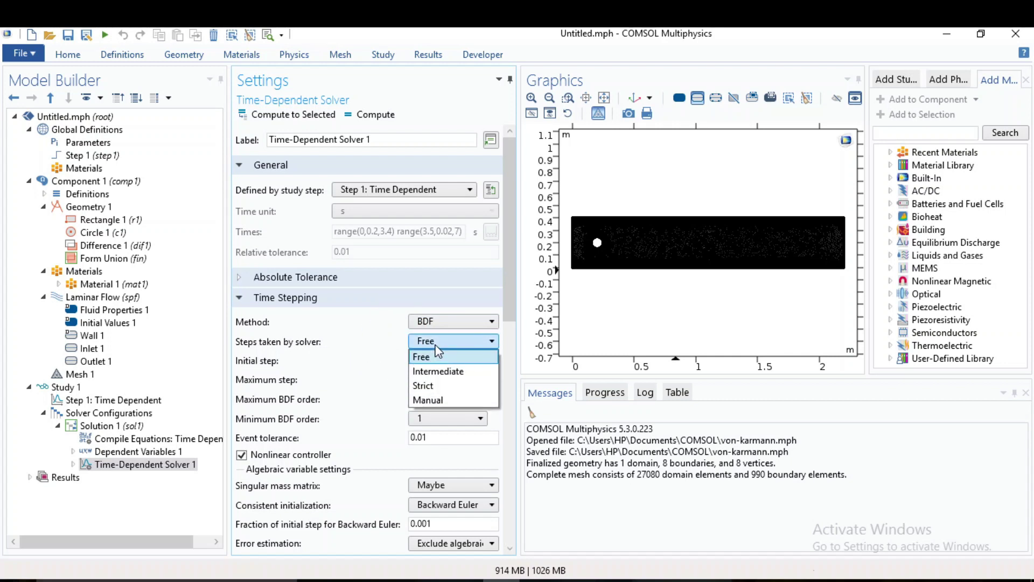
{"action": "left_click", "coordinate": [441, 373]}
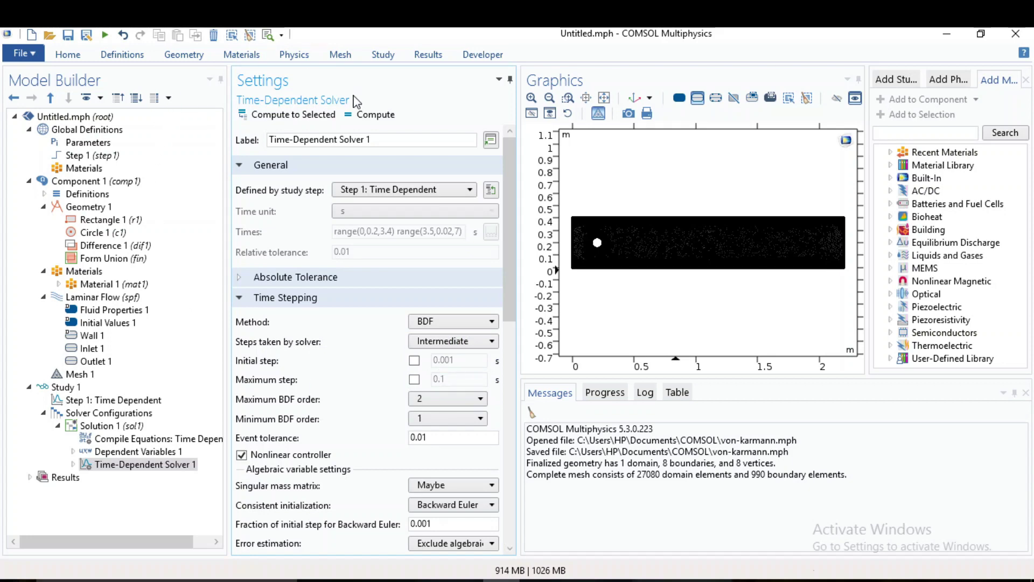
{"action": "left_click", "coordinate": [379, 119]}
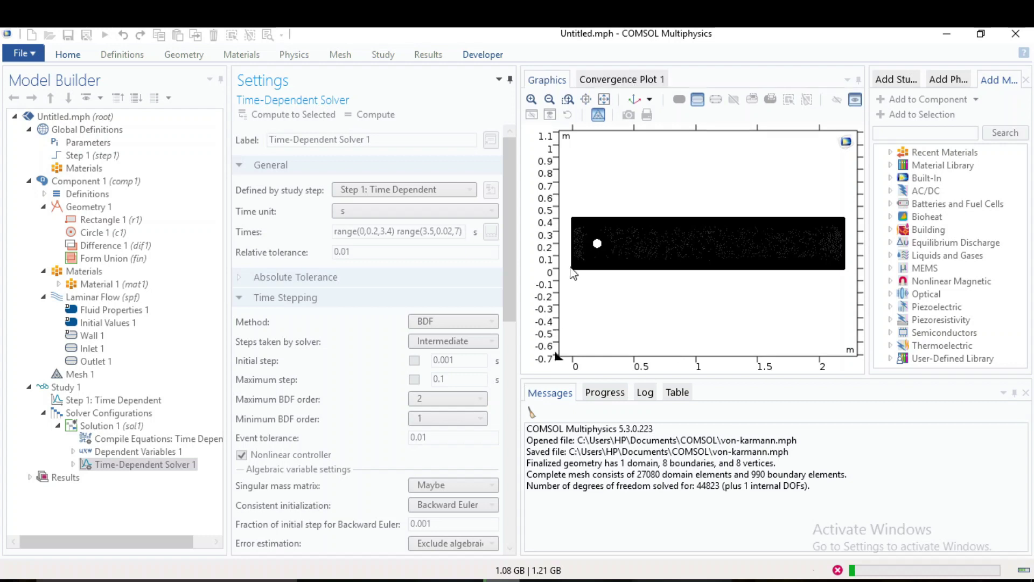
Watch the convergence plot while the velocity solution computes up to 7 s
{"action": "left_click", "coordinate": [603, 80]}
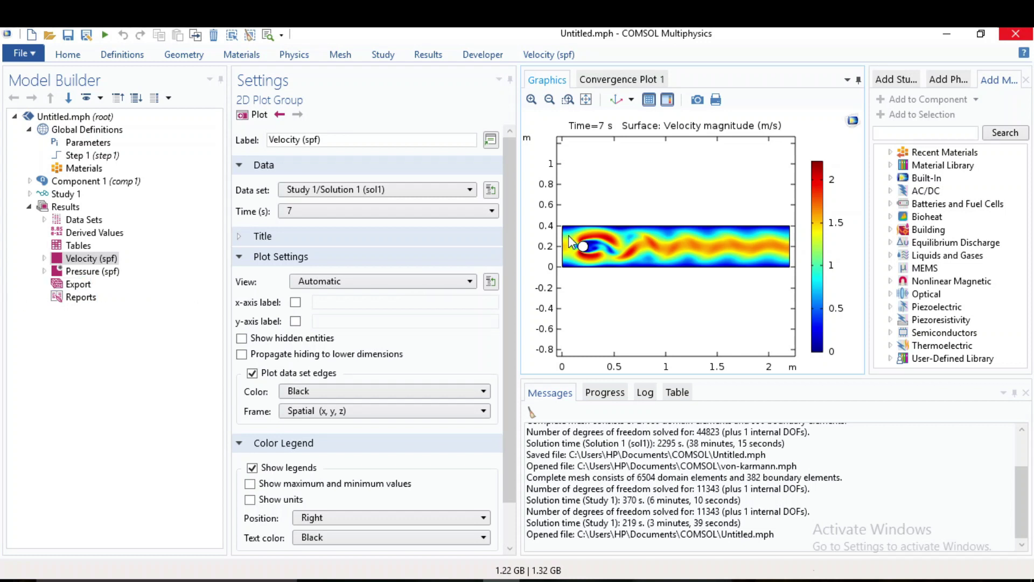
Add an Animation 1 player export for the velocity plot and play it
{"action": "left_click", "coordinate": [76, 289]}
{"action": "right_click", "coordinate": [75, 289]}
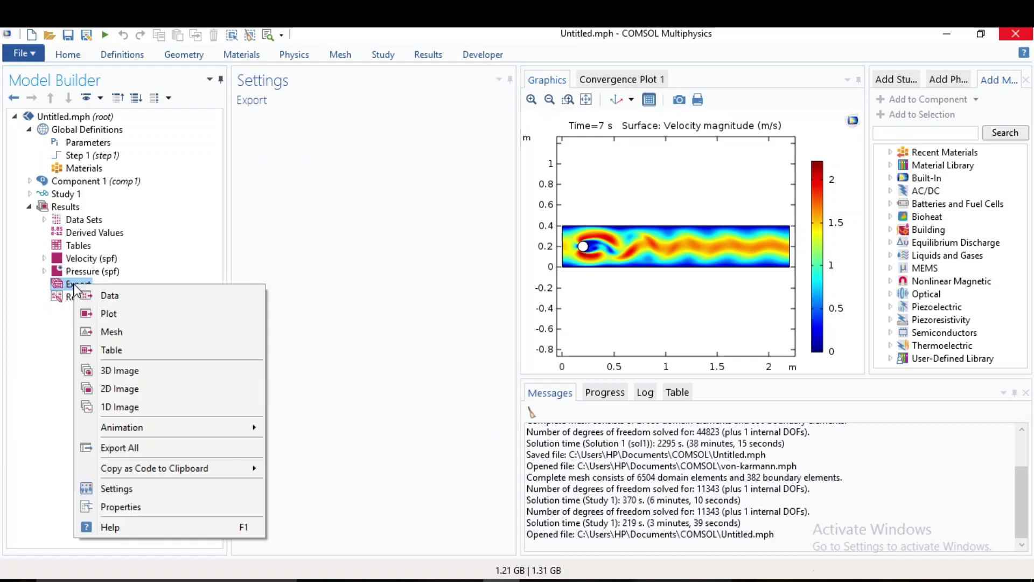
{"action": "mouse_move", "coordinate": [121, 428]}
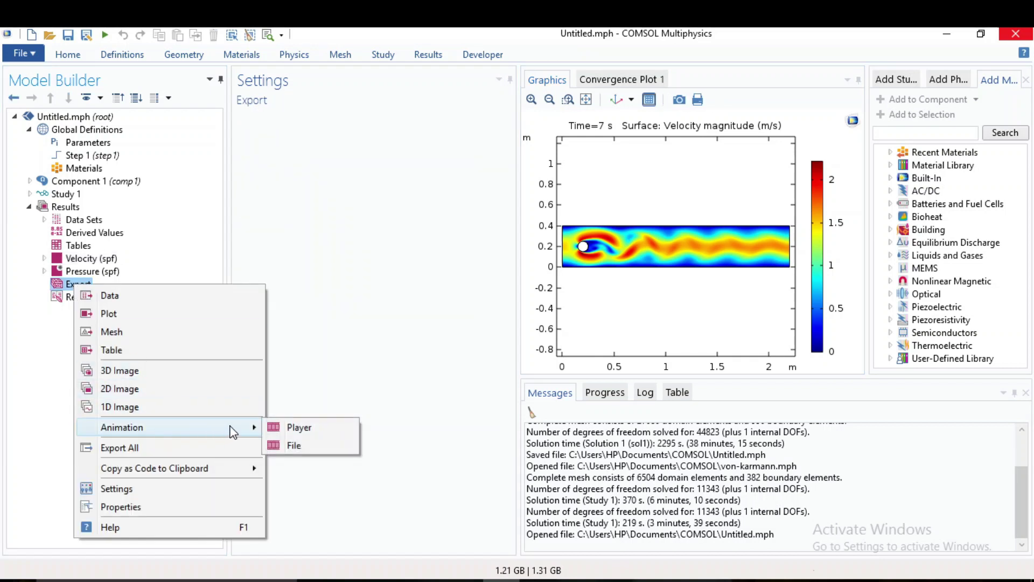
{"action": "left_click", "coordinate": [333, 431]}
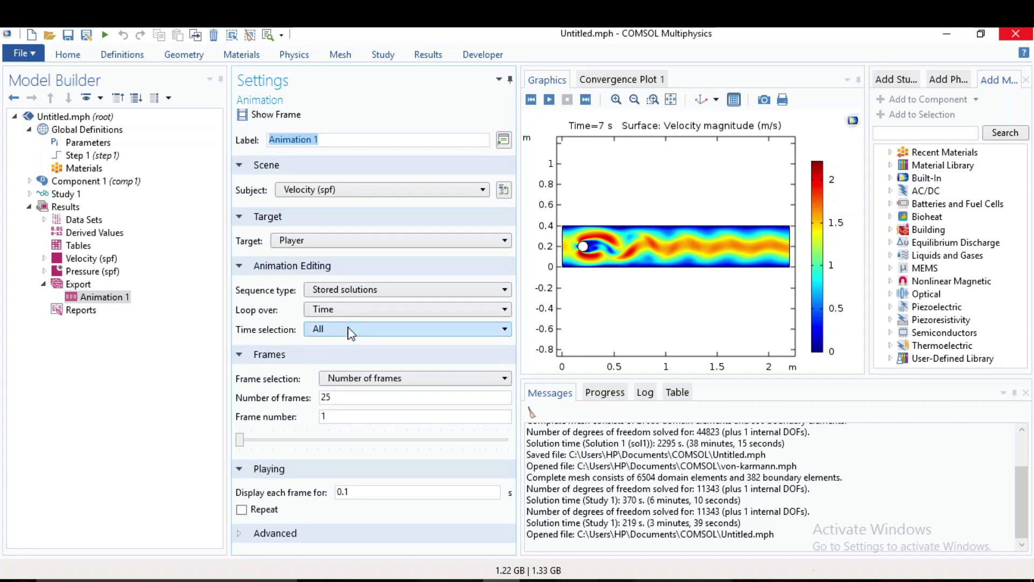
{"action": "left_click", "coordinate": [549, 99]}
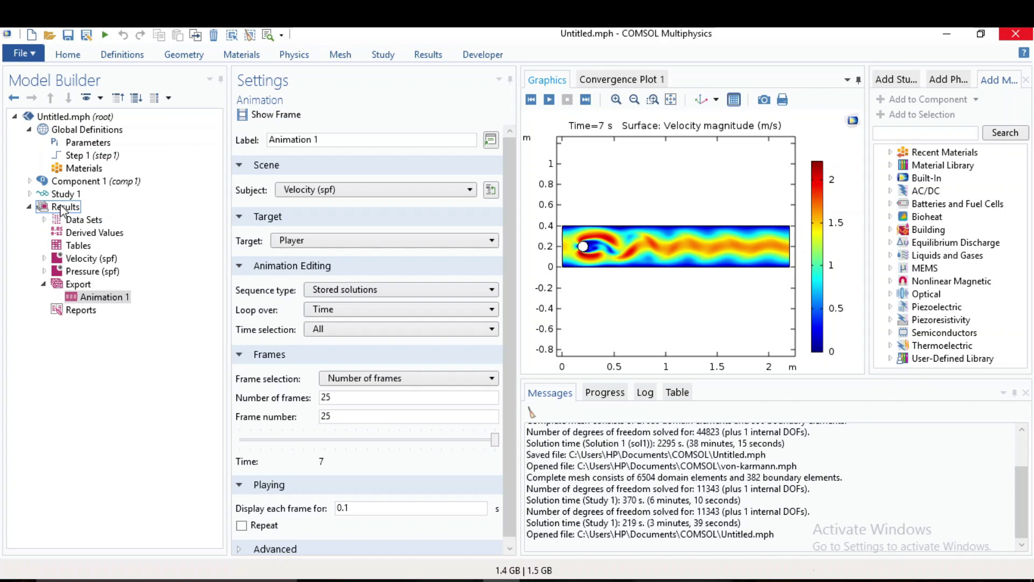
Add an Integral 1 data set based on Study 1/Solution 1 under Data Sets
{"action": "right_click", "coordinate": [61, 209]}
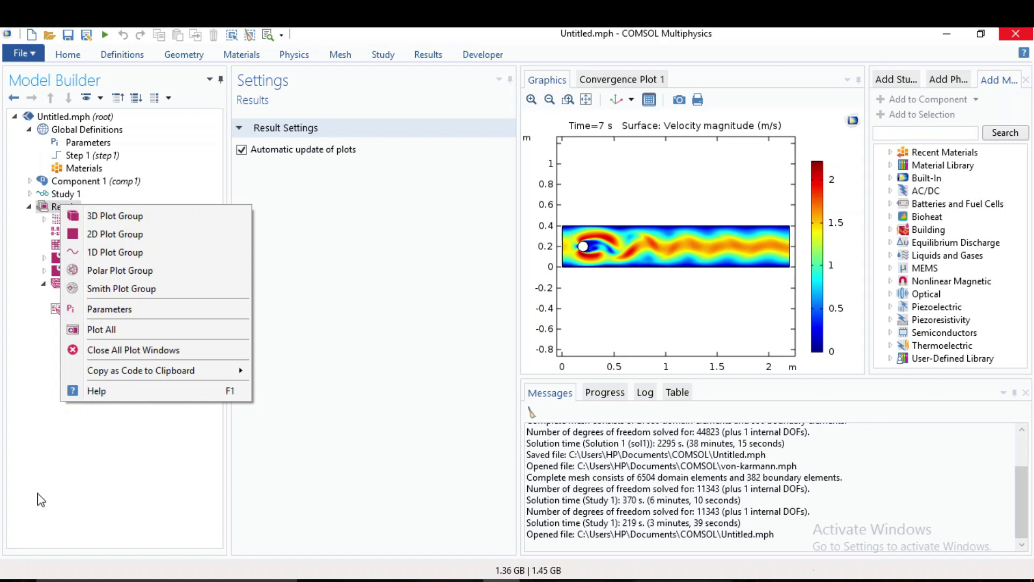
{"action": "left_click", "coordinate": [136, 74]}
{"action": "left_click", "coordinate": [80, 219]}
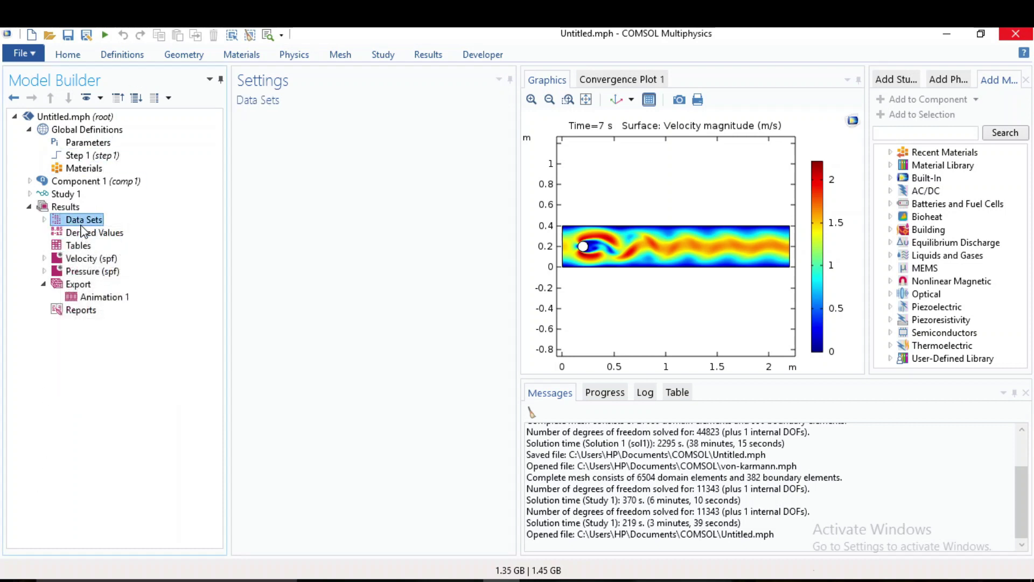
{"action": "right_click", "coordinate": [81, 218]}
{"action": "mouse_move", "coordinate": [137, 485]}
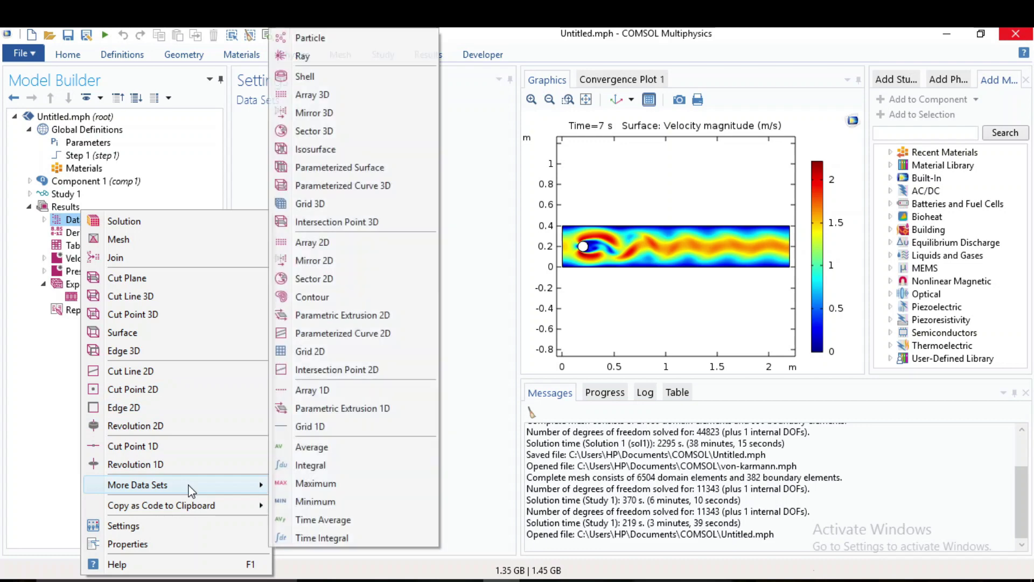
{"action": "left_click", "coordinate": [331, 468]}
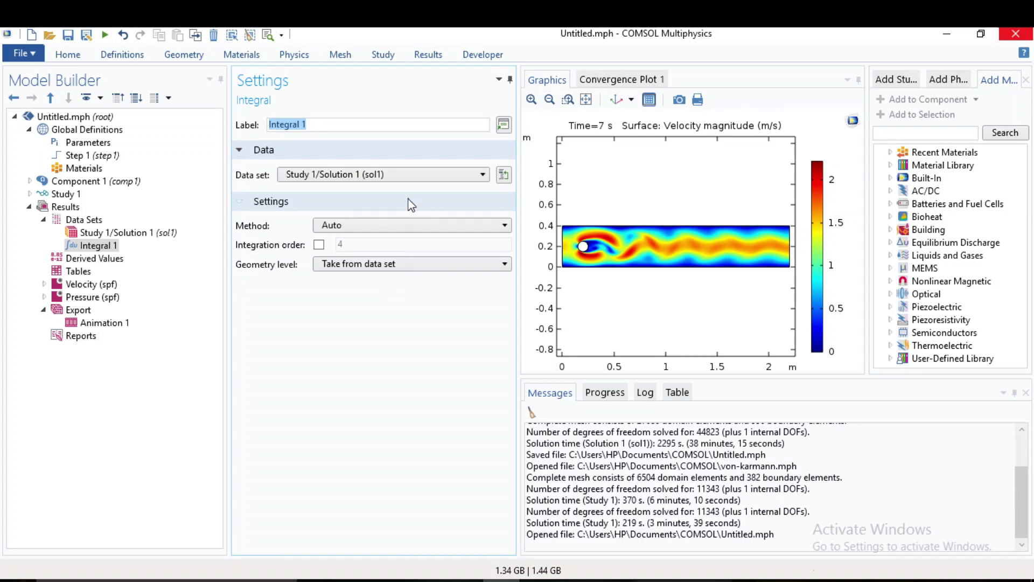
{"action": "left_click", "coordinate": [100, 248]}
{"action": "right_click", "coordinate": [100, 248]}
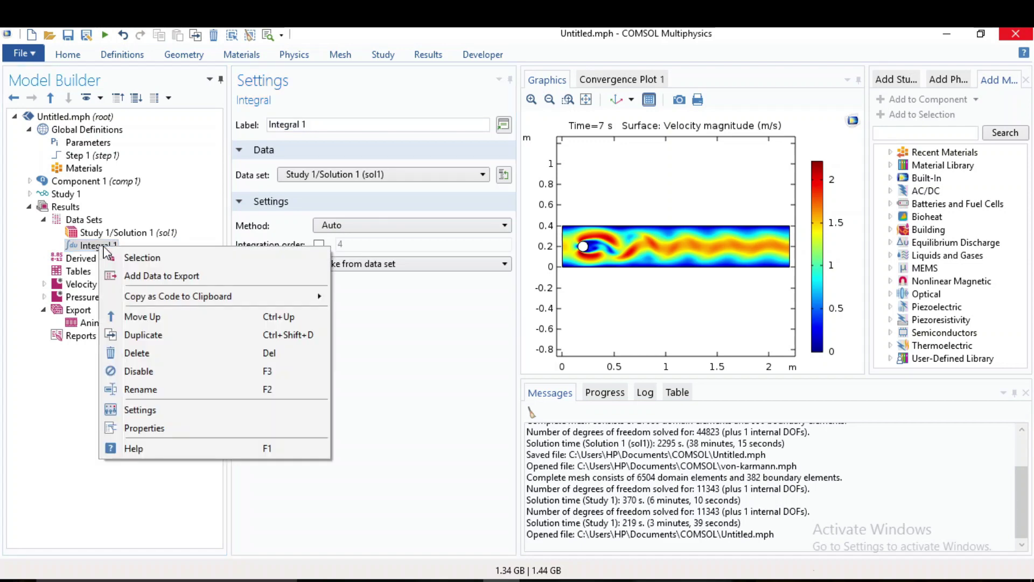
{"action": "left_click", "coordinate": [474, 350]}
{"action": "left_click", "coordinate": [431, 56]}
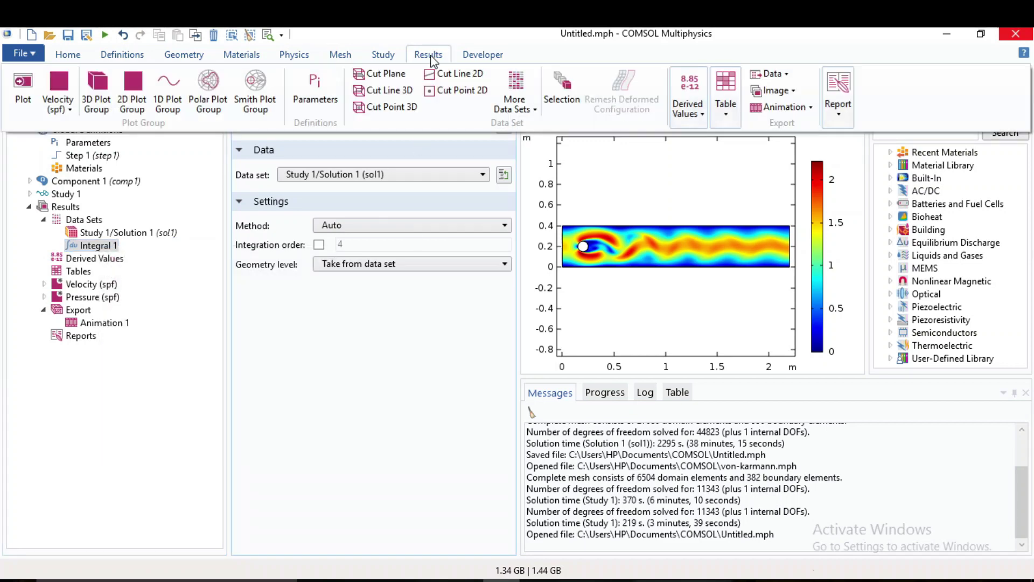
Add a boundary-level selection to Integral 1 covering cylinder boundaries 5, 6, 7 and 8
{"action": "left_click", "coordinate": [565, 109]}
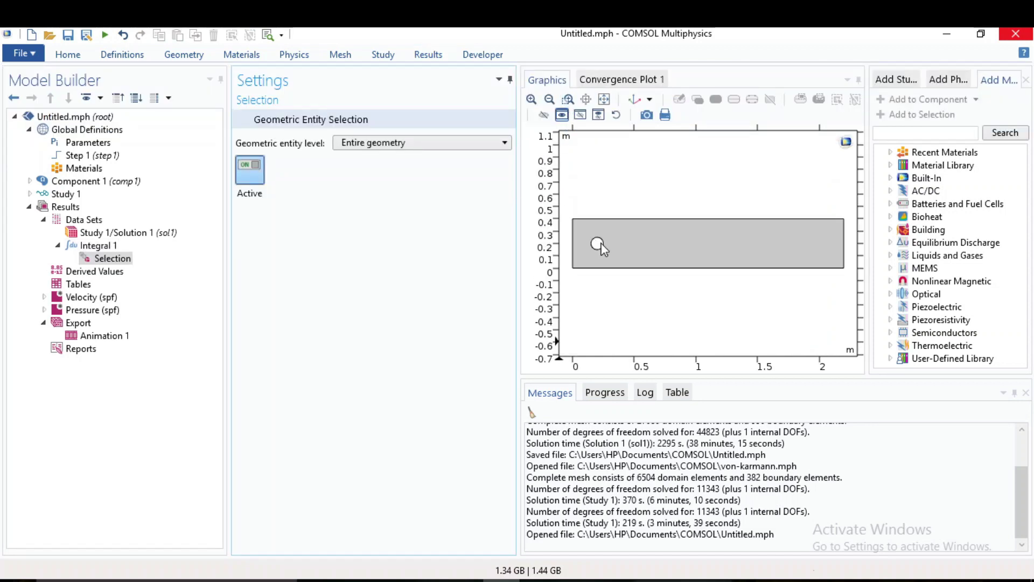
{"action": "left_click", "coordinate": [423, 143]}
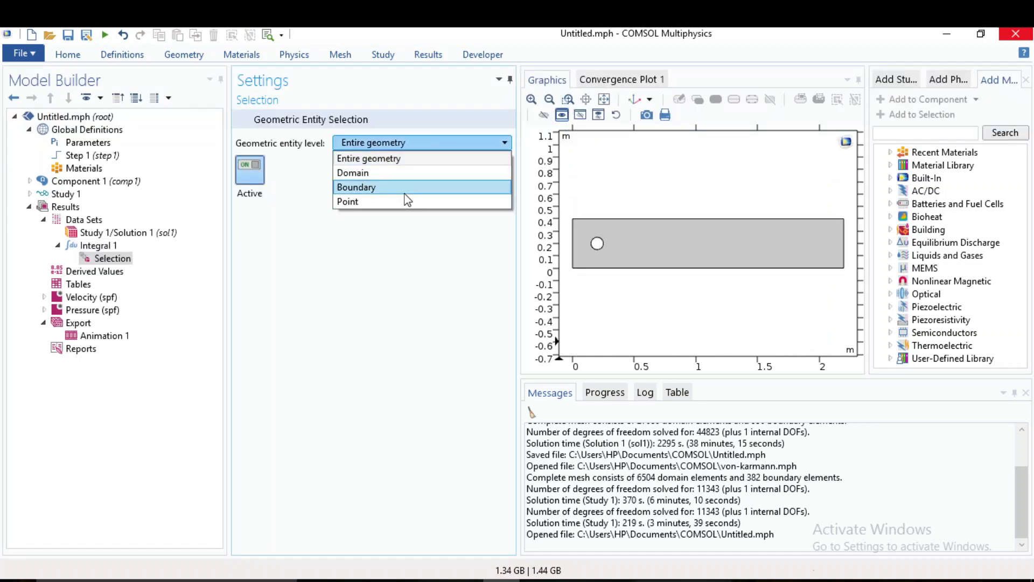
{"action": "left_click", "coordinate": [377, 188]}
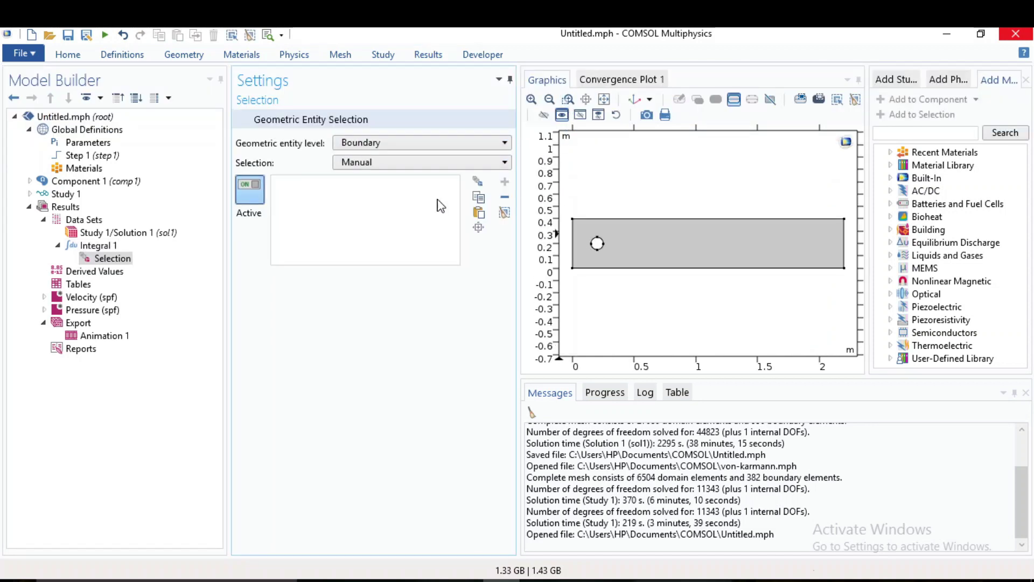
{"action": "left_click", "coordinate": [601, 247]}
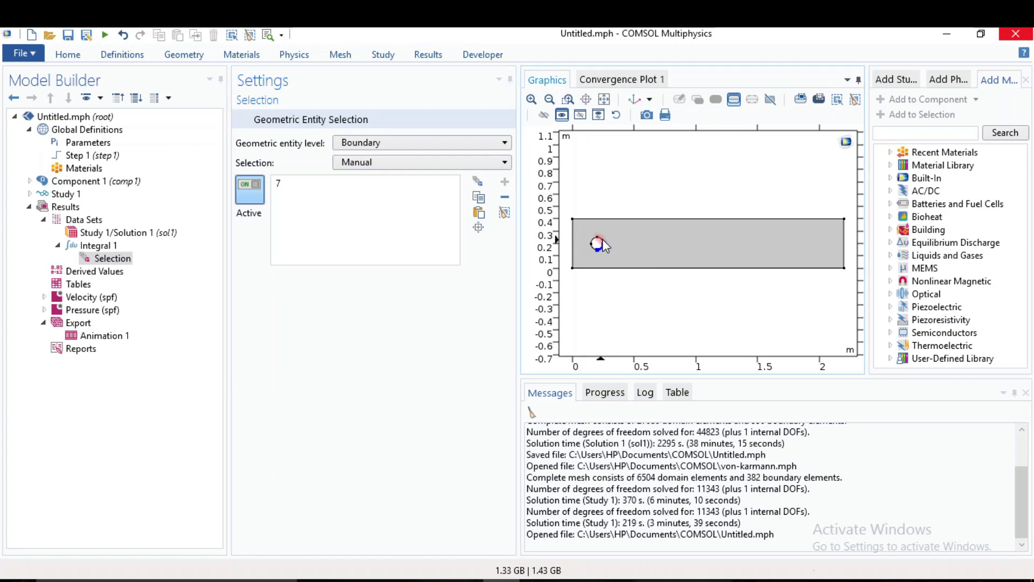
{"action": "left_click", "coordinate": [599, 239]}
{"action": "left_click", "coordinate": [590, 244]}
{"action": "left_click", "coordinate": [594, 248]}
{"action": "left_click", "coordinate": [547, 101]}
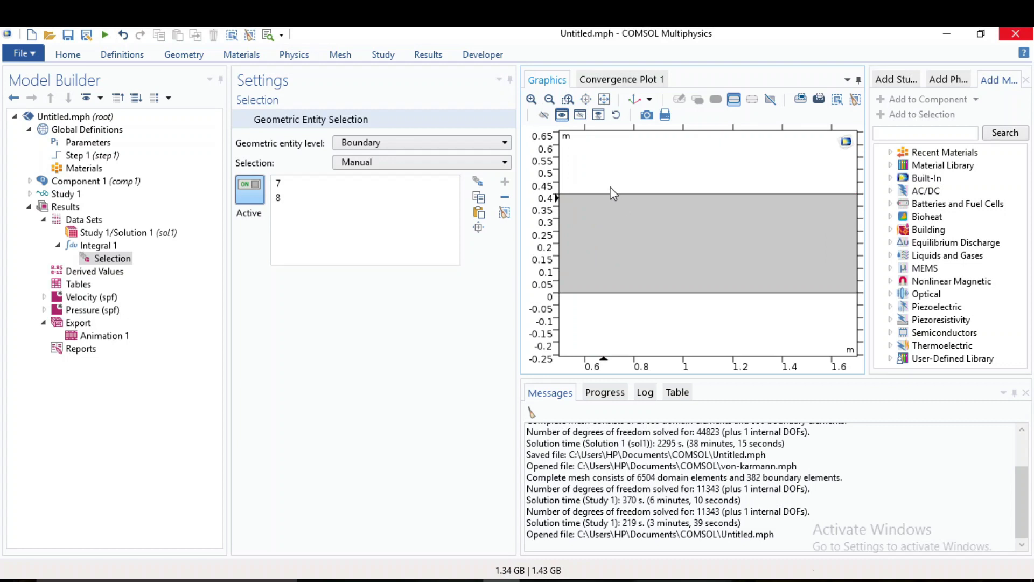
{"action": "left_click", "coordinate": [567, 99]}
{"action": "left_click_drag", "start_coordinate": [580, 195], "coordinate": [654, 340]}
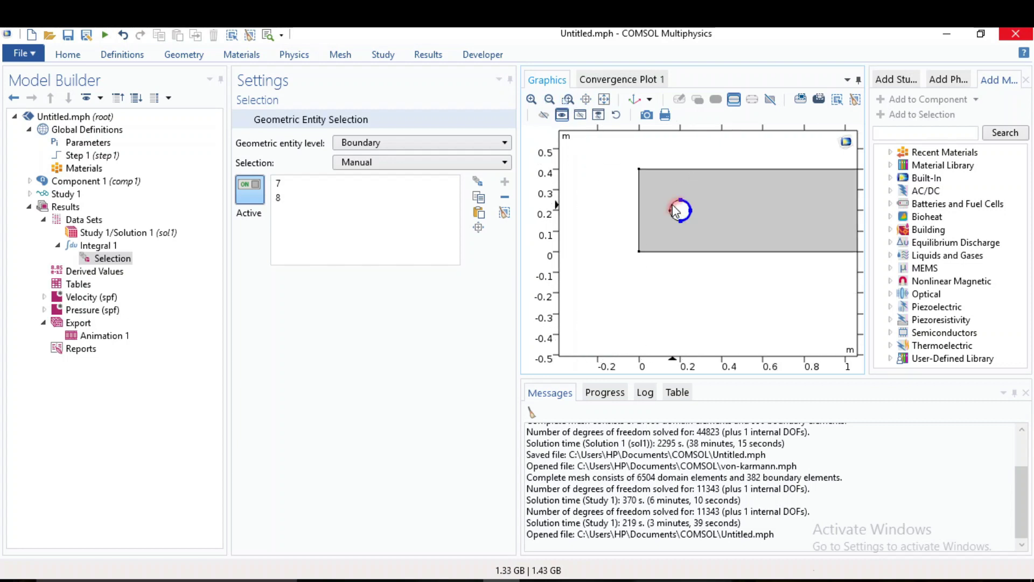
{"action": "left_click", "coordinate": [671, 212]}
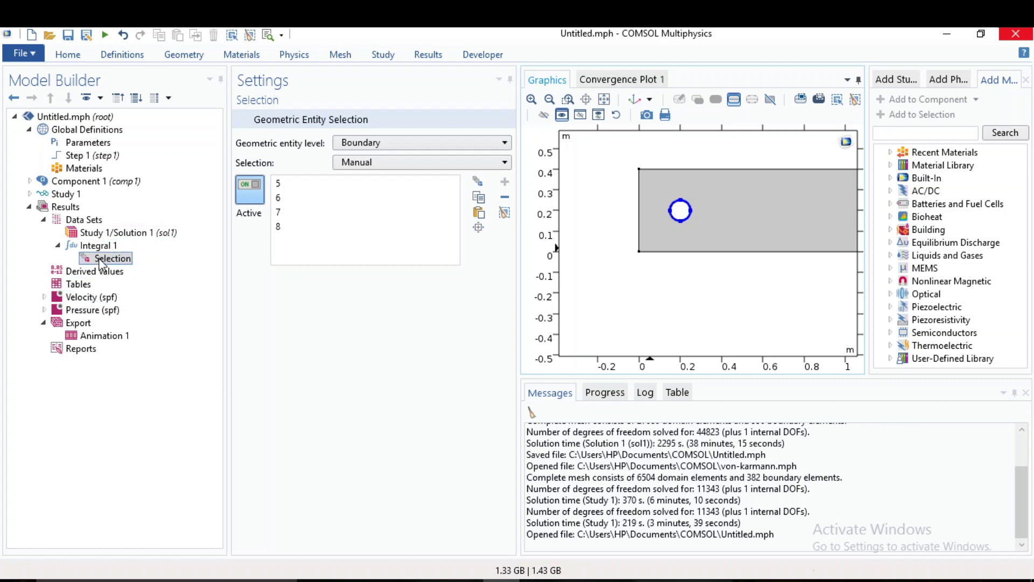
Create 1D Plot Group 3 using the Integral 1 data set
{"action": "left_click", "coordinate": [64, 208]}
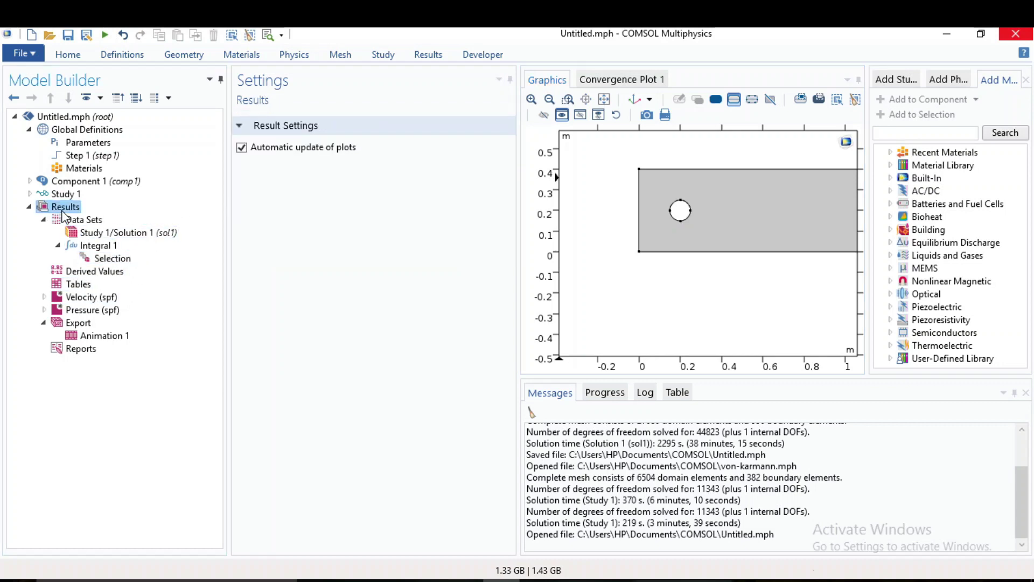
{"action": "right_click", "coordinate": [62, 213]}
{"action": "left_click", "coordinate": [104, 257]}
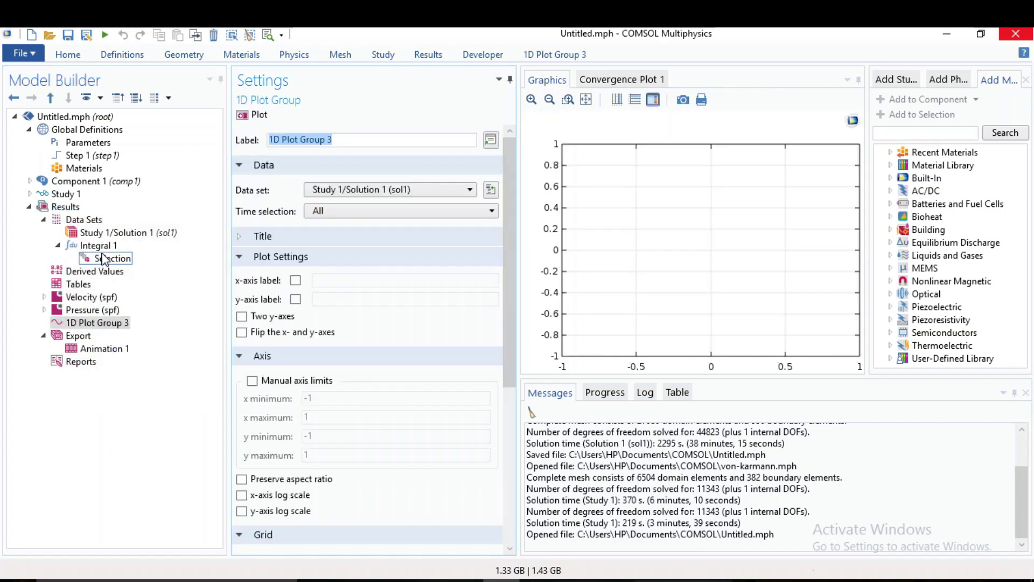
{"action": "left_click", "coordinate": [435, 192]}
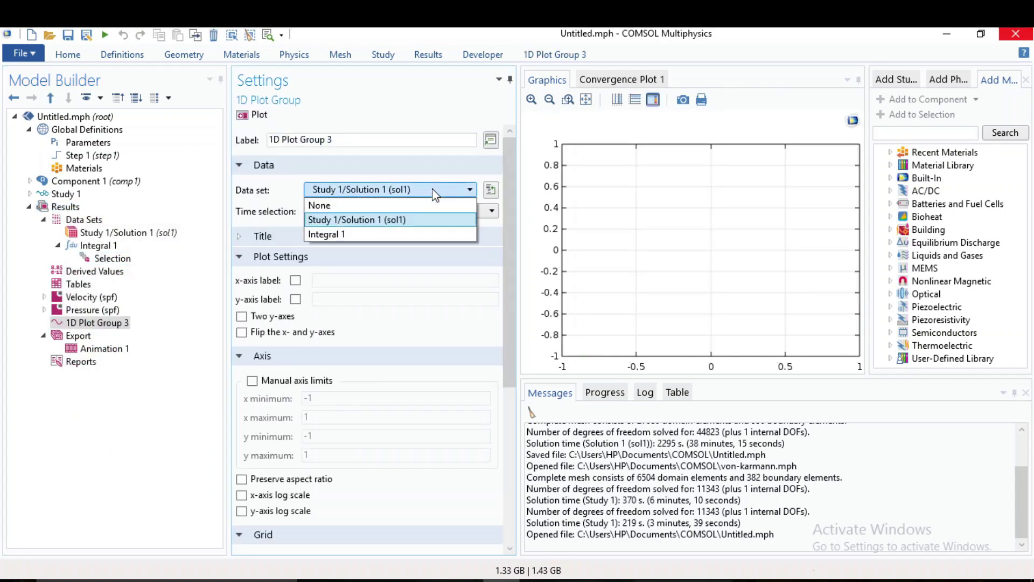
{"action": "left_click", "coordinate": [401, 233]}
Add Point Graph 1 with the expression -reacf(v)[N]*2/(spf.rho*U_mean^2*0.1[m^2]) replacing spf.U
{"action": "left_click", "coordinate": [120, 326]}
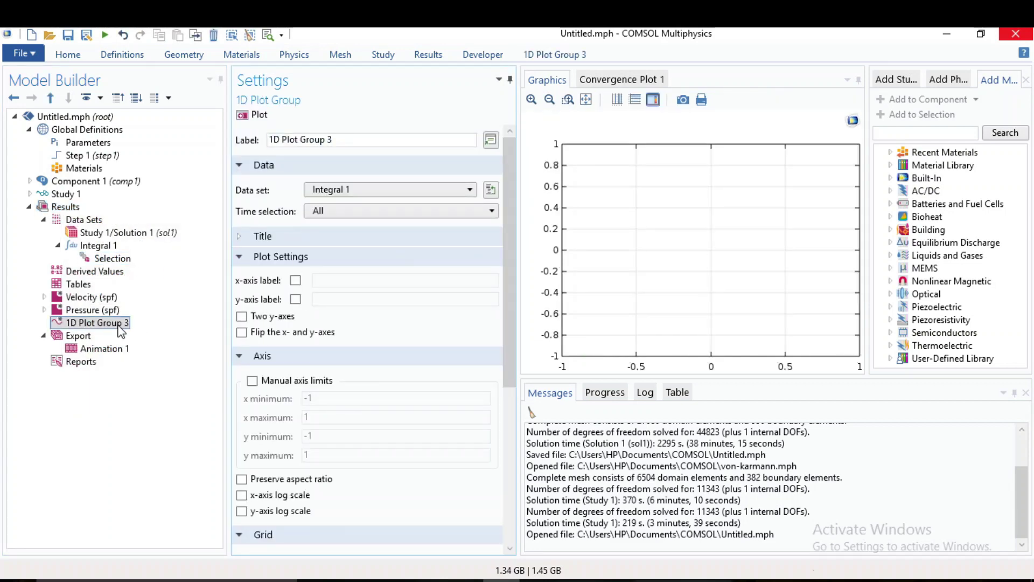
{"action": "right_click", "coordinate": [119, 325]}
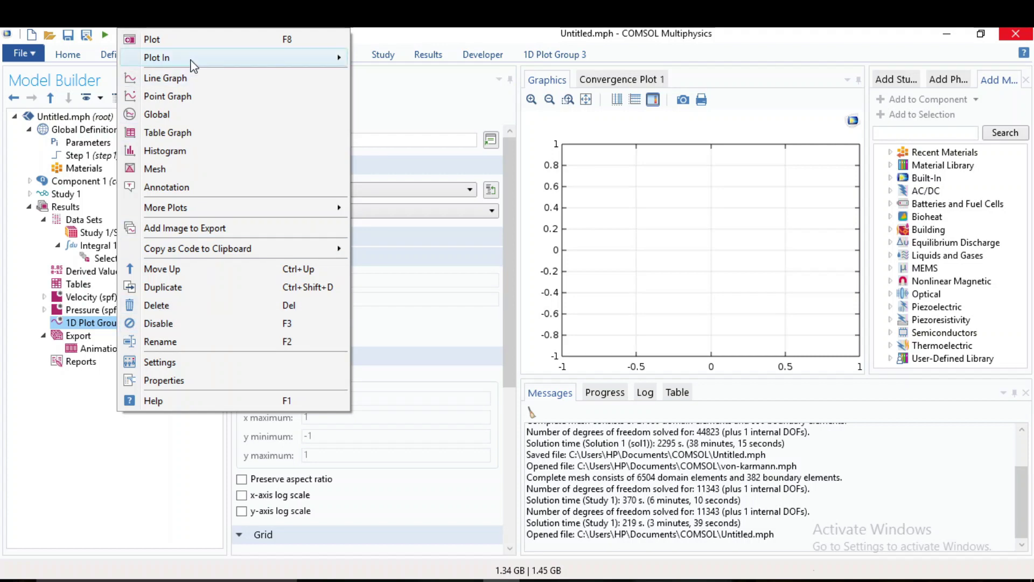
{"action": "left_click", "coordinate": [184, 102]}
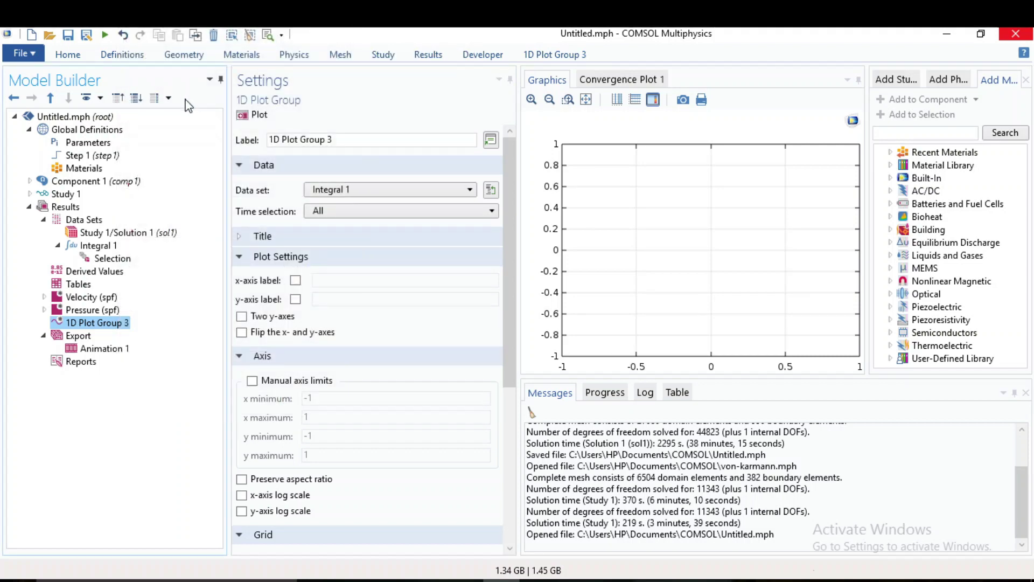
{"action": "left_click_drag", "start_coordinate": [274, 257], "coordinate": [239, 257]}
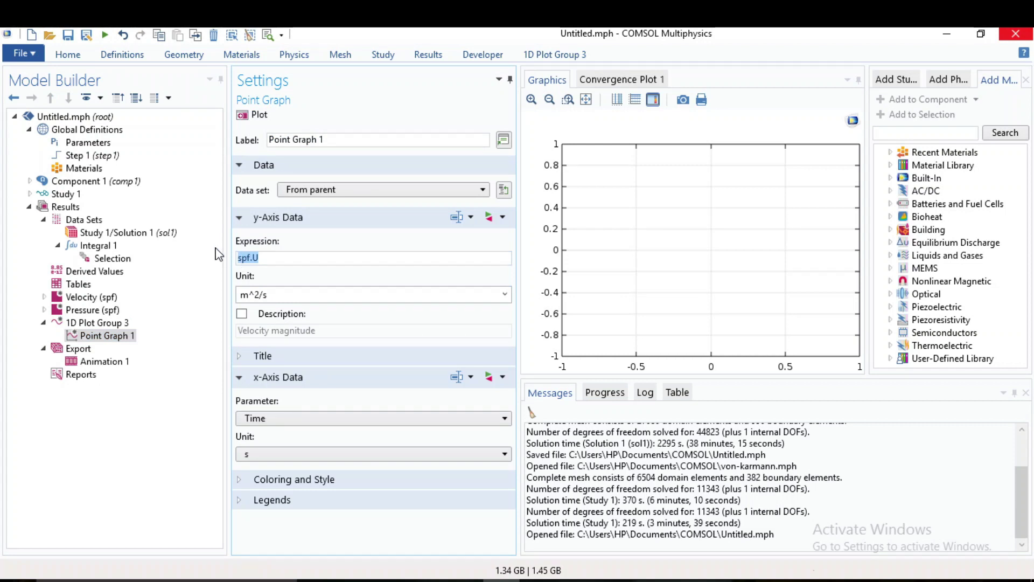
{"action": "key", "text": "BackSpace"}
{"action": "type", "text": "-rea"}
{"action": "type", "text": "c"}
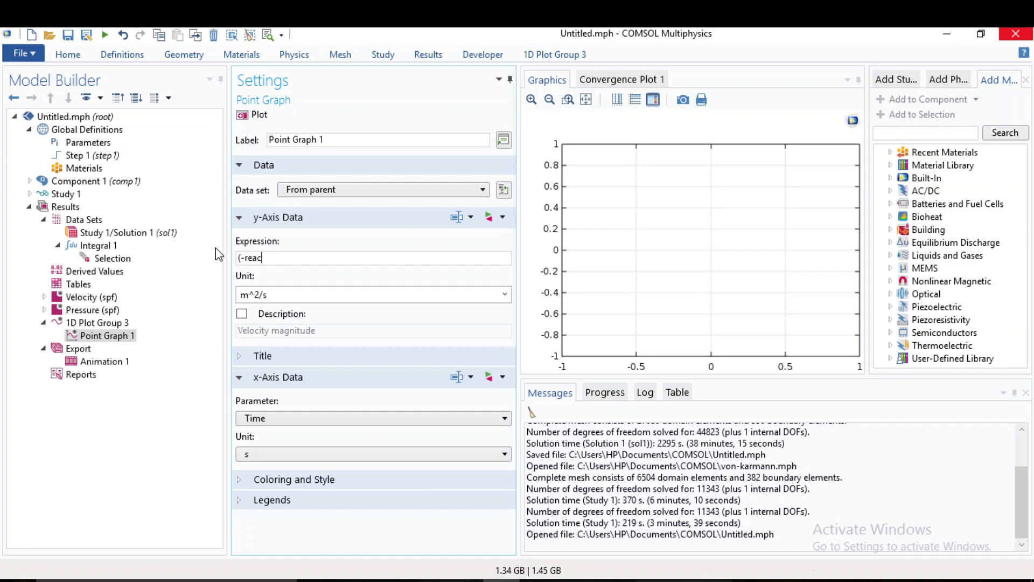
{"action": "type", "text": "f"}
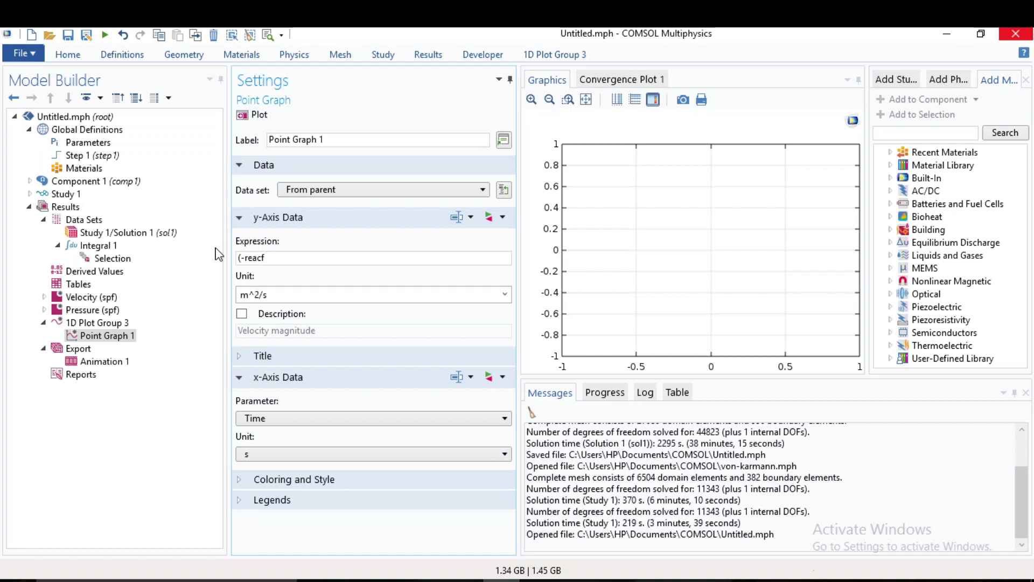
{"action": "type", "text": "(v)"}
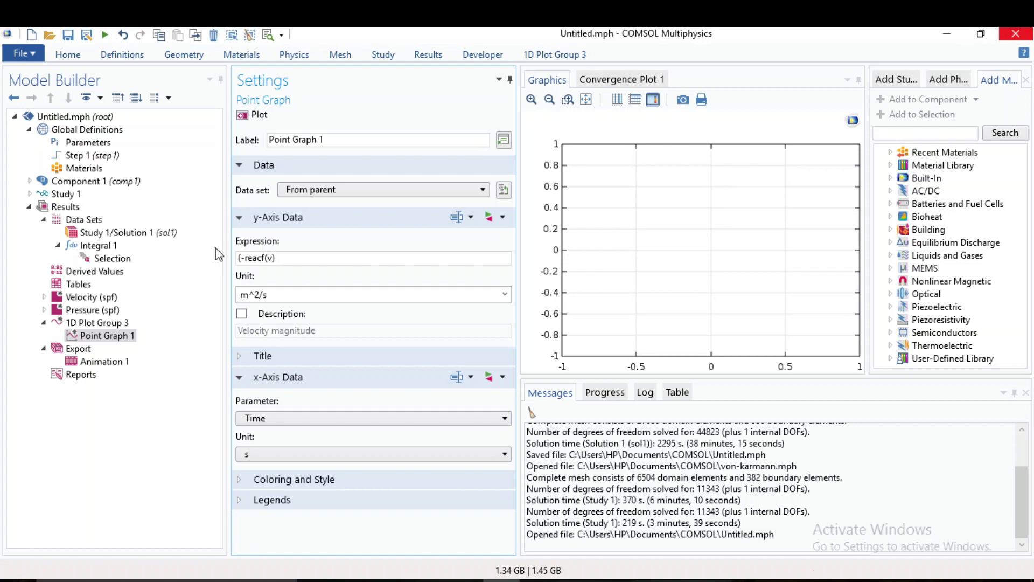
{"action": "type", "text": "["}
{"action": "type", "text": "N]*"}
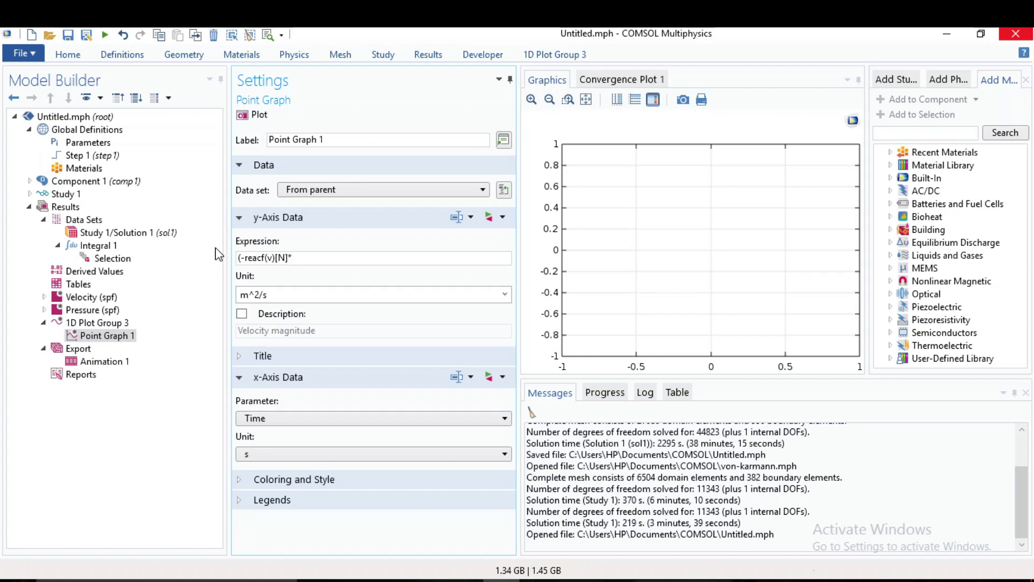
{"action": "type", "text": "/"}
{"action": "type", "text": "(spf.rho*U_mean^"}
{"action": "type", "text": "2*"}
{"action": "type", "text": "0.1[m^2"}
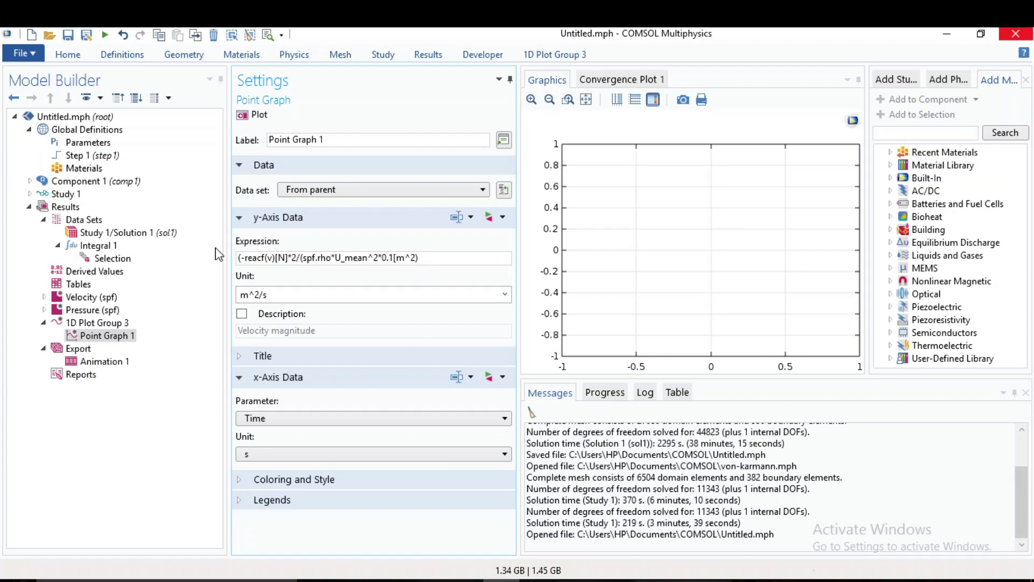
{"action": "type", "text": "]"}
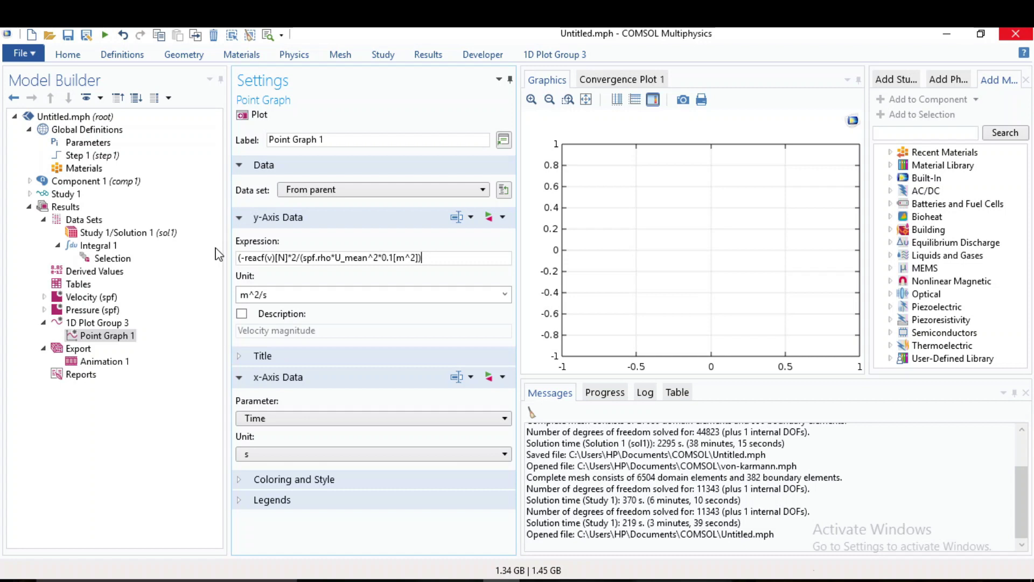
{"action": "type", "text": "))[1/"}
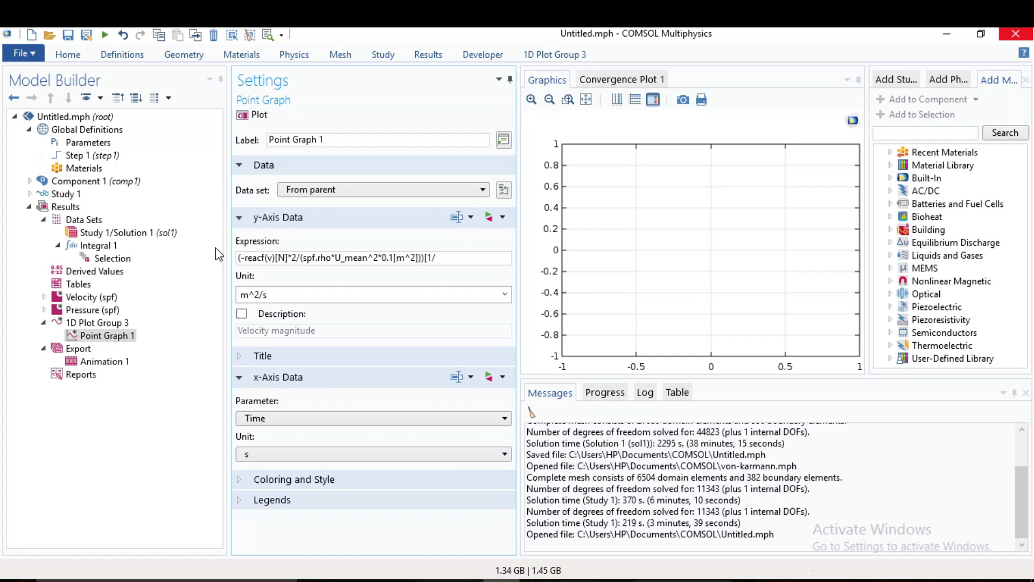
{"action": "type", "text": "m"}
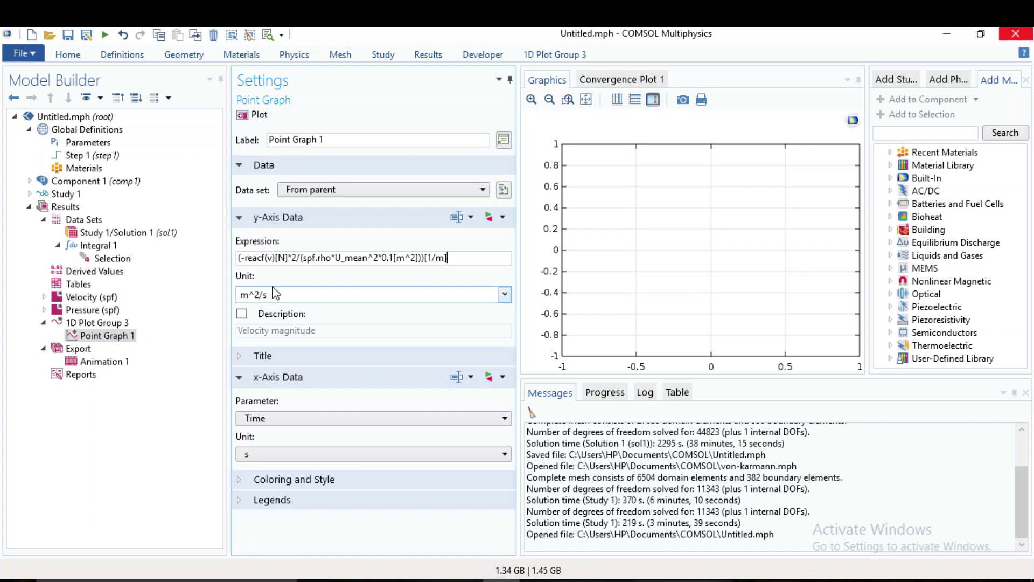
Give the point graph the description 'Lift Coefficient' and check the expression ending in [1/m]
{"action": "left_click", "coordinate": [241, 313]}
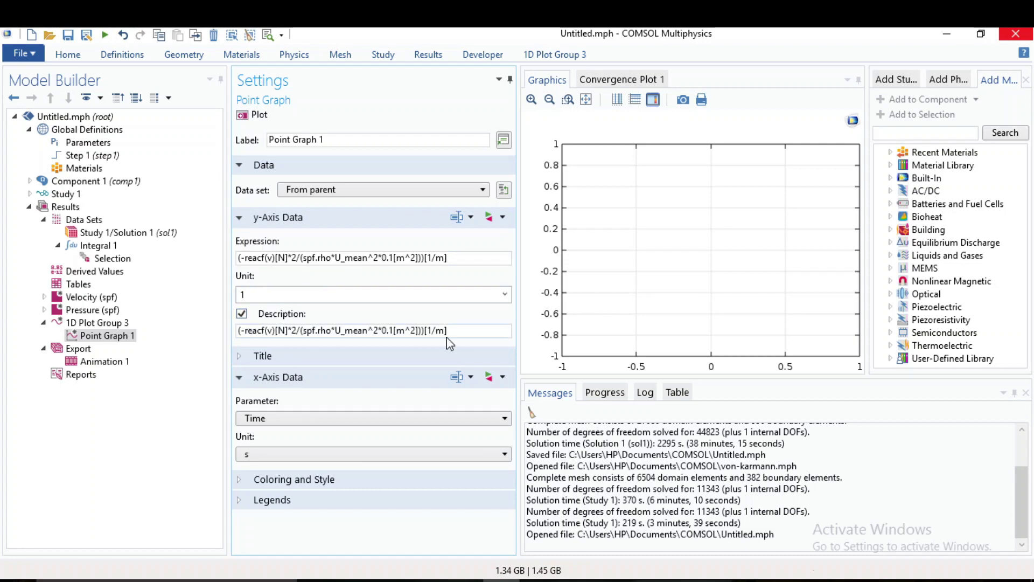
{"action": "left_click_drag", "start_coordinate": [462, 331], "coordinate": [3, 325]}
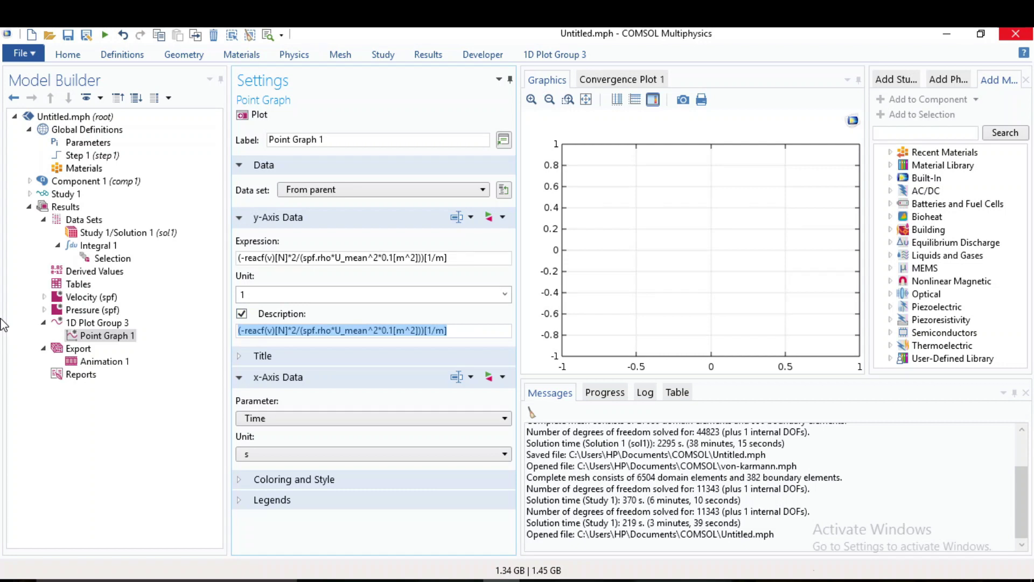
{"action": "type", "text": "Lift C"}
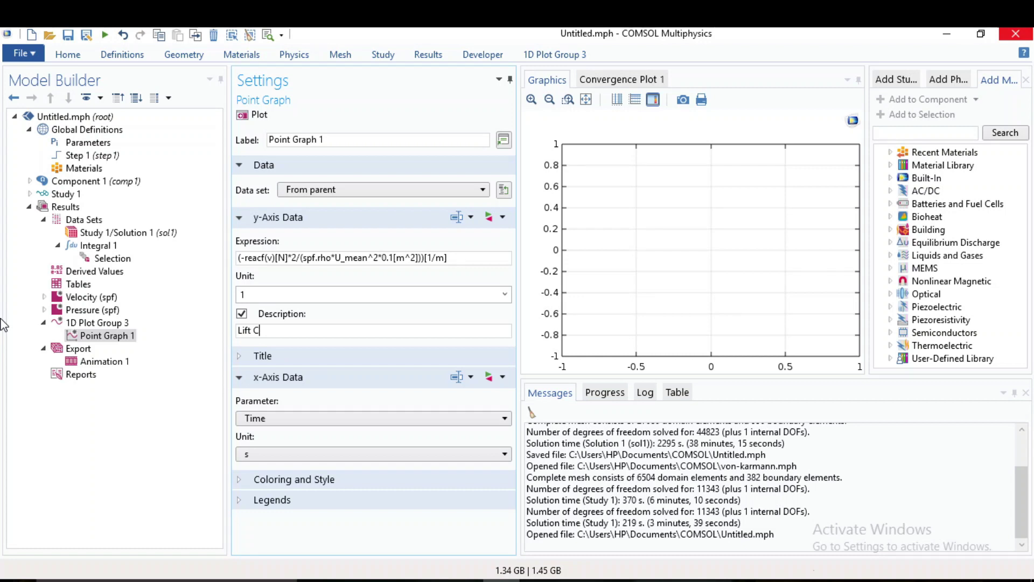
{"action": "type", "text": "oeffiec"}
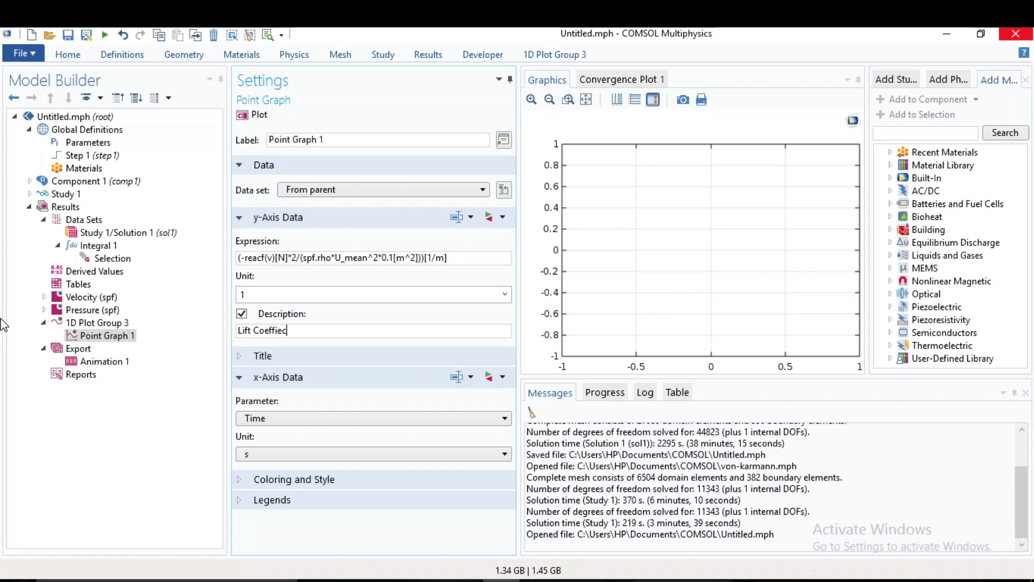
{"action": "type", "text": "ient"}
{"action": "left_click_drag", "start_coordinate": [275, 258], "coordinate": [238, 258]}
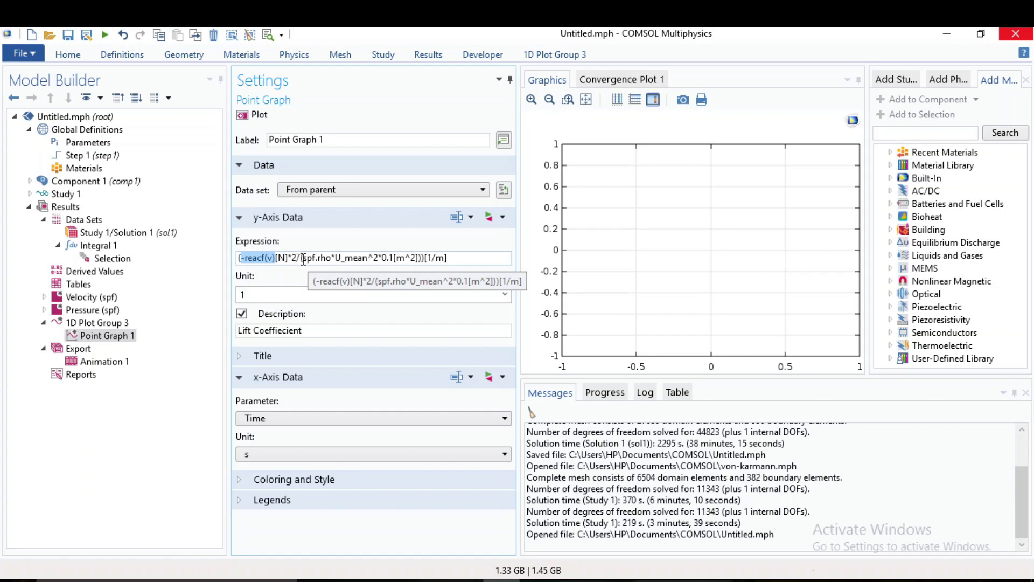
{"action": "left_click_drag", "start_coordinate": [300, 258], "coordinate": [430, 269]}
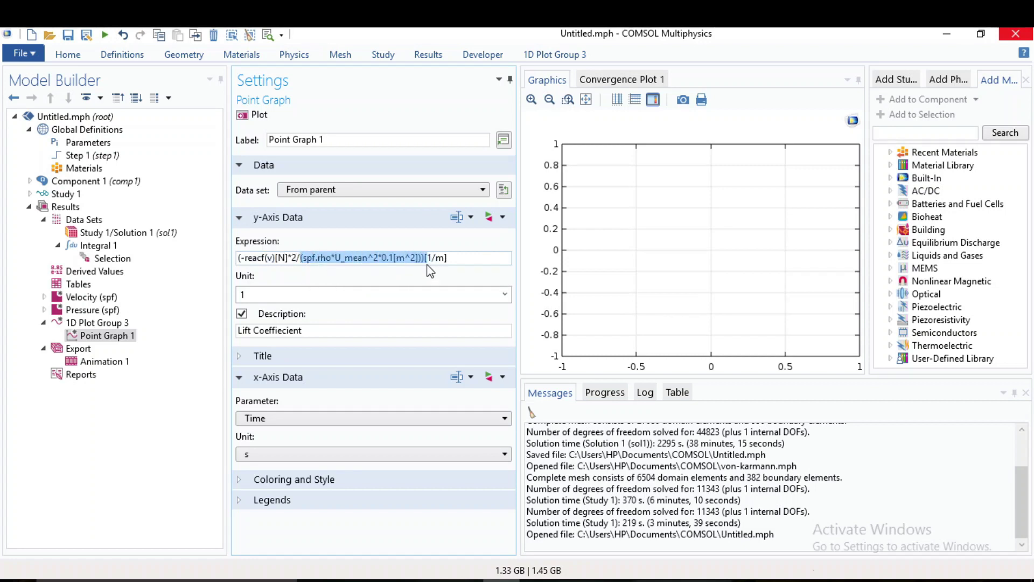
{"action": "key", "text": "shift+Left"}
{"action": "key", "text": "shift+Left"}
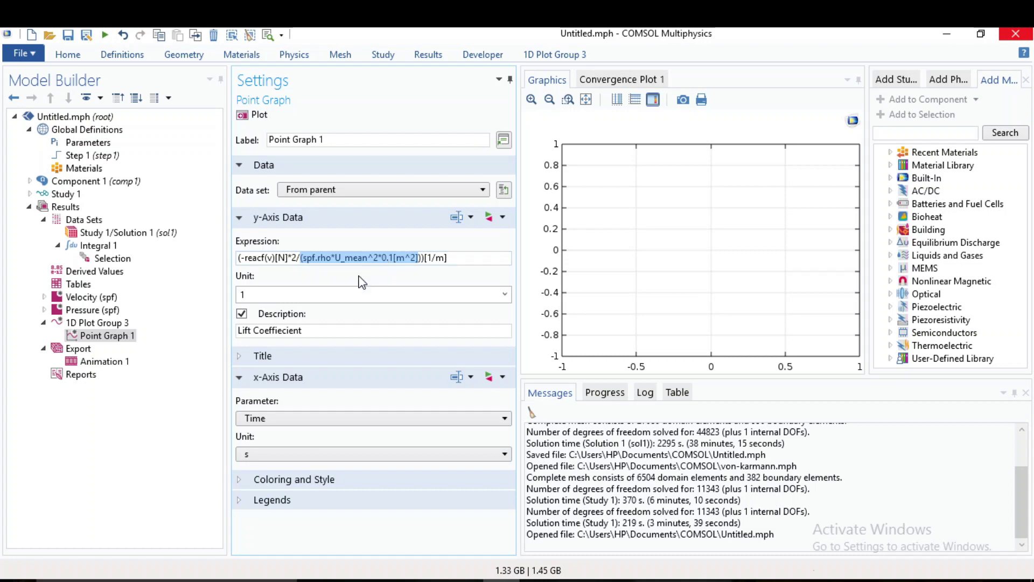
{"action": "left_click", "coordinate": [454, 257]}
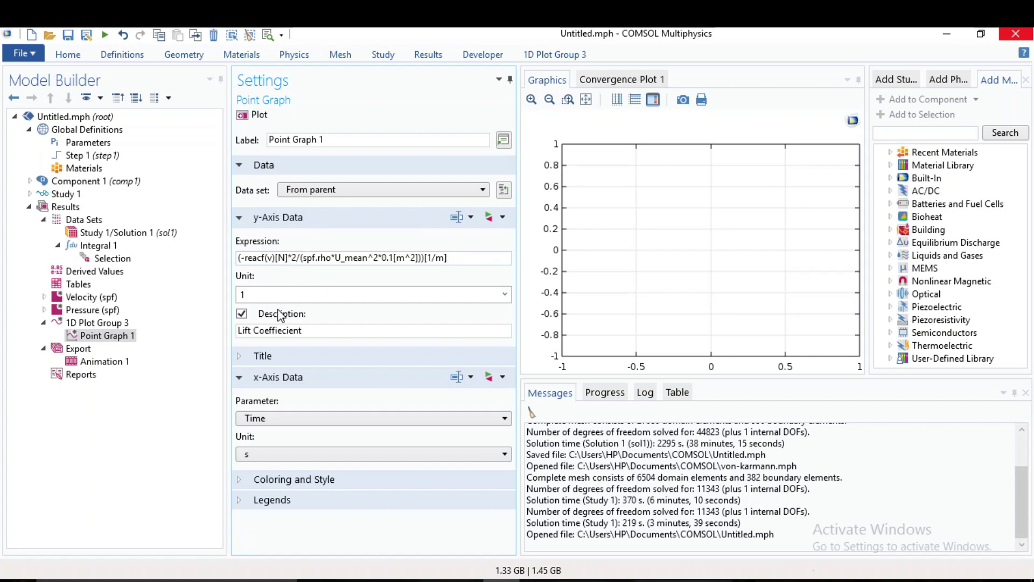
Plot the lift coefficient versus time, showing oscillations up to about ±0.8 after 3 s
{"action": "left_click", "coordinate": [261, 123]}
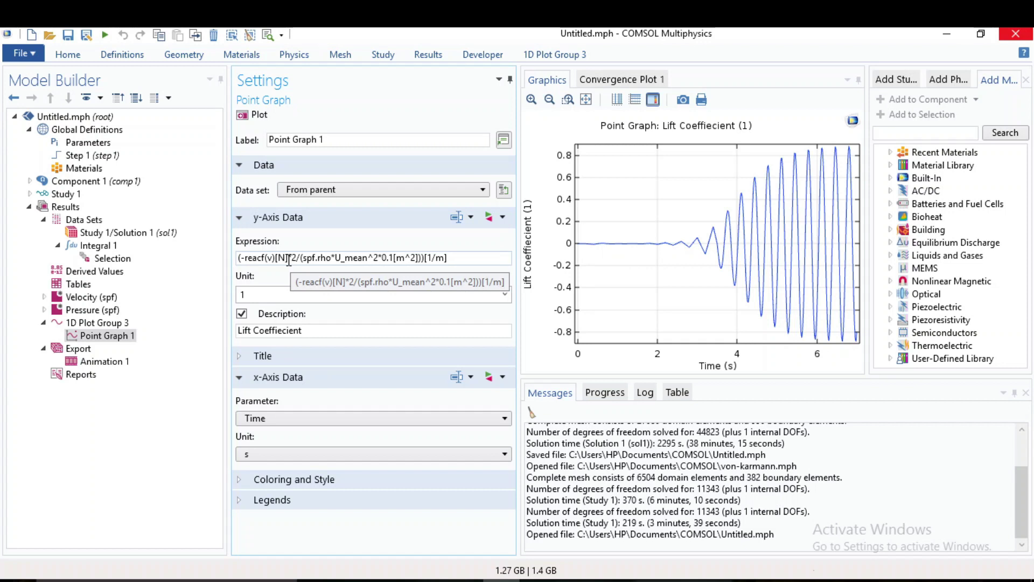
{"action": "left_click", "coordinate": [479, 260]}
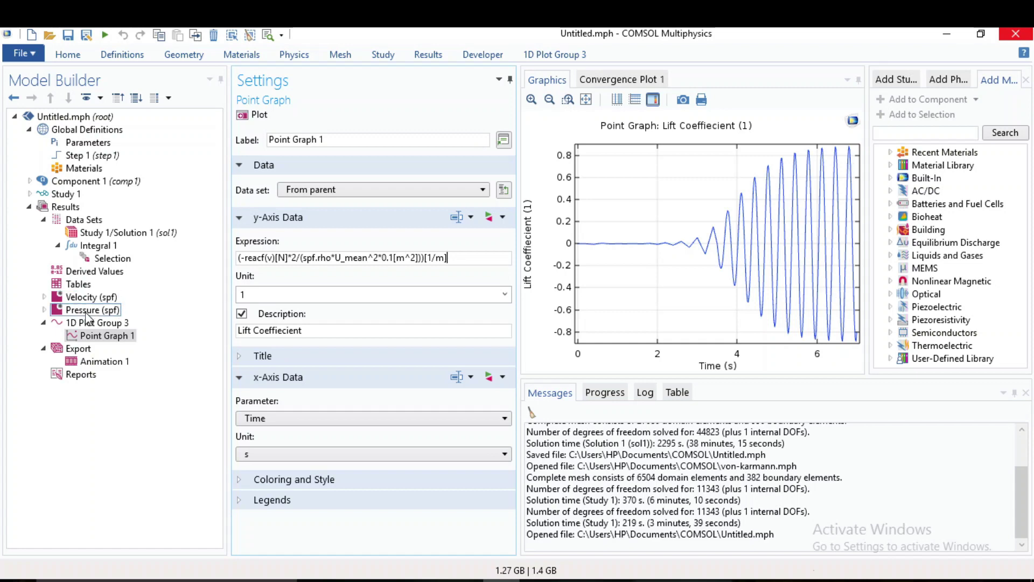
Add a new 1D Plot Group using the Integral 1 data set, with a point graph
{"action": "right_click", "coordinate": [65, 206]}
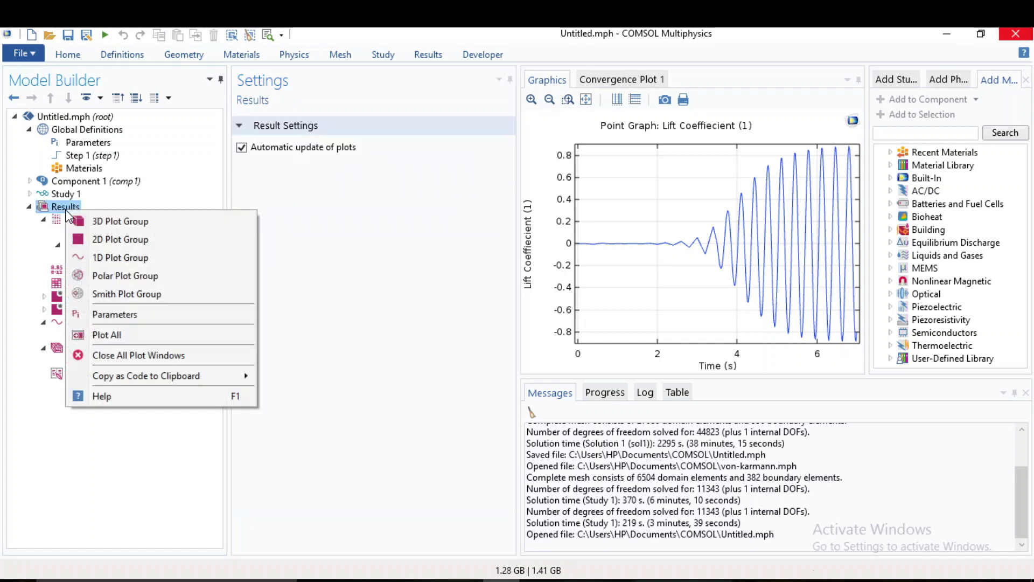
{"action": "left_click", "coordinate": [120, 257]}
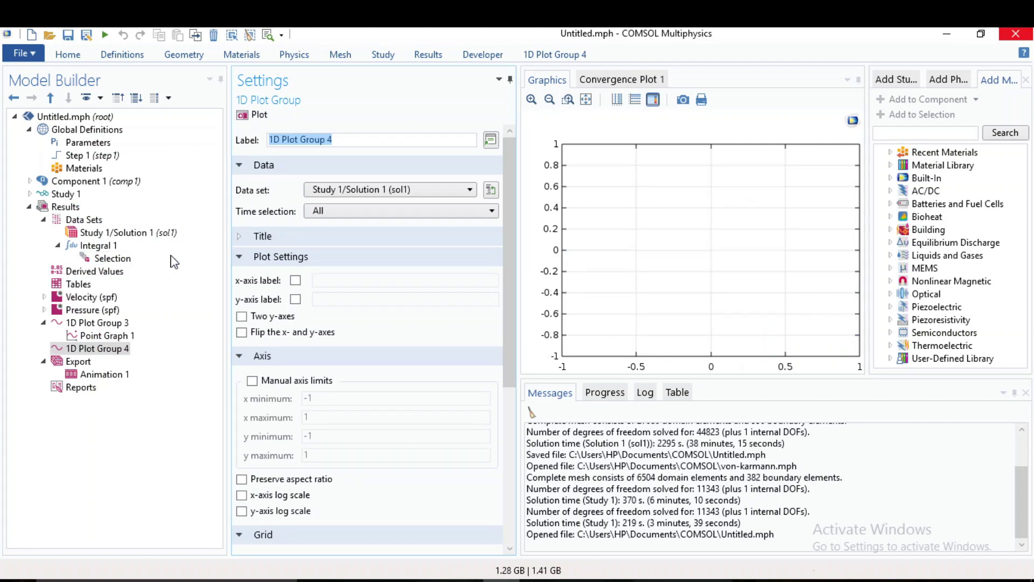
{"action": "left_click", "coordinate": [435, 192]}
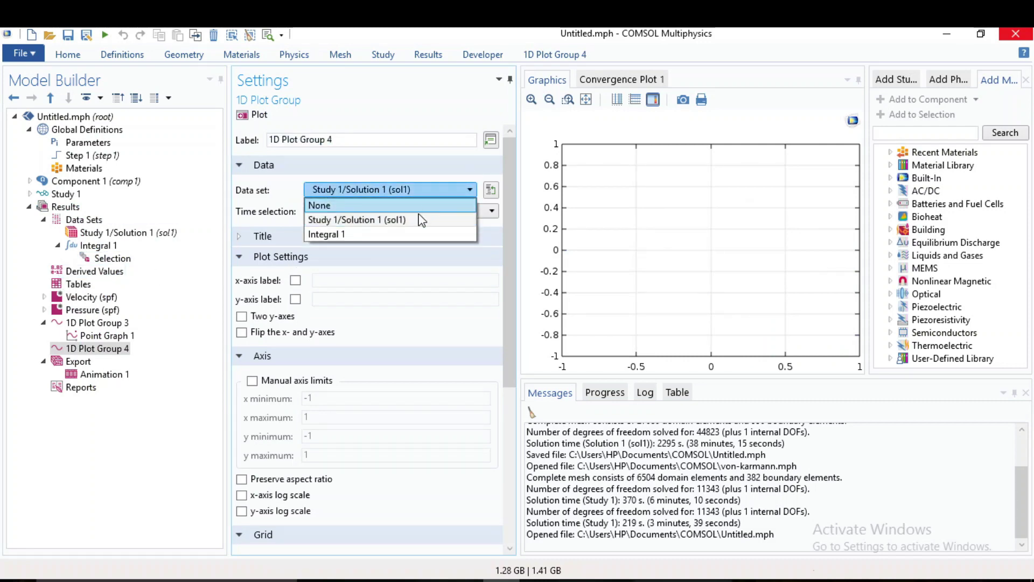
{"action": "left_click", "coordinate": [401, 237]}
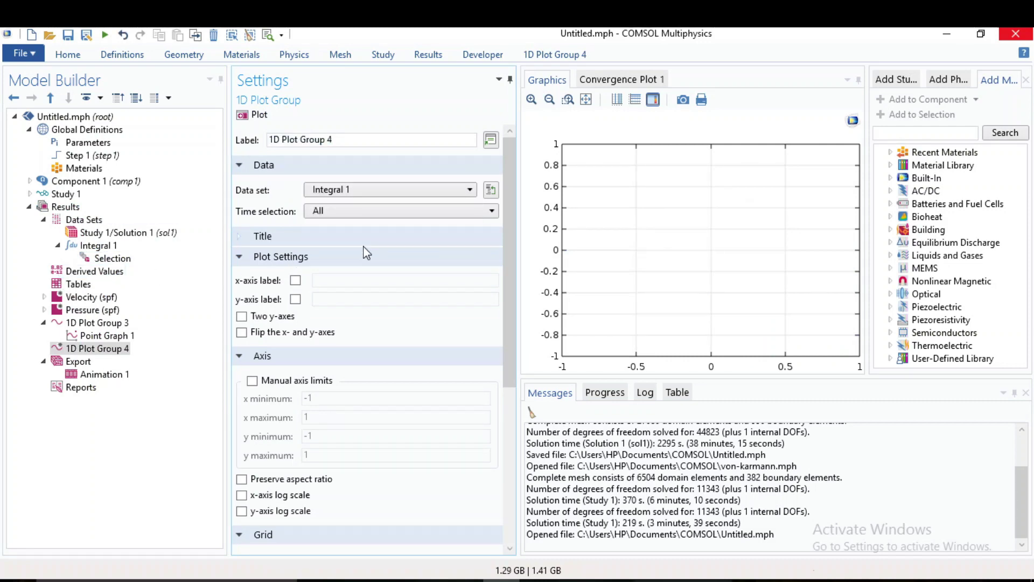
{"action": "right_click", "coordinate": [86, 348]}
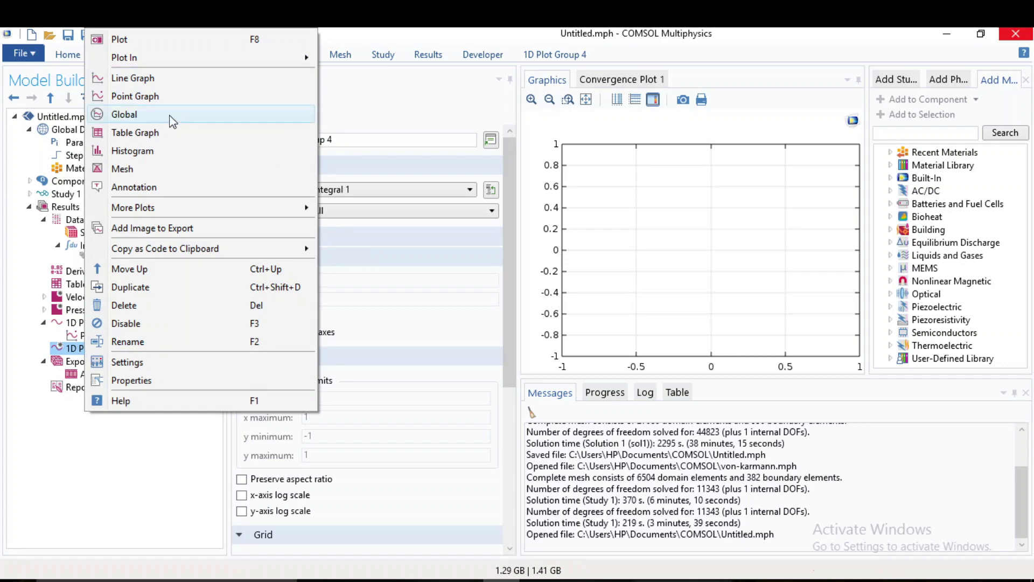
{"action": "key", "text": "Escape"}
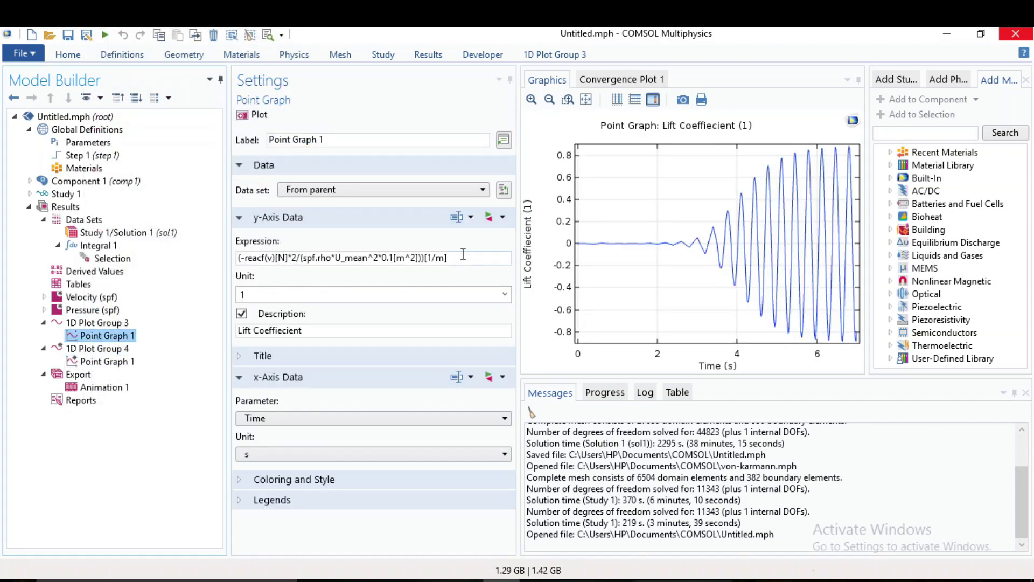
Copy the lift coefficient expression from the first point graph
{"action": "left_click_drag", "start_coordinate": [463, 258], "coordinate": [227, 253]}
{"action": "key", "text": "ctrl+c"}
{"action": "right_click", "coordinate": [257, 258]}
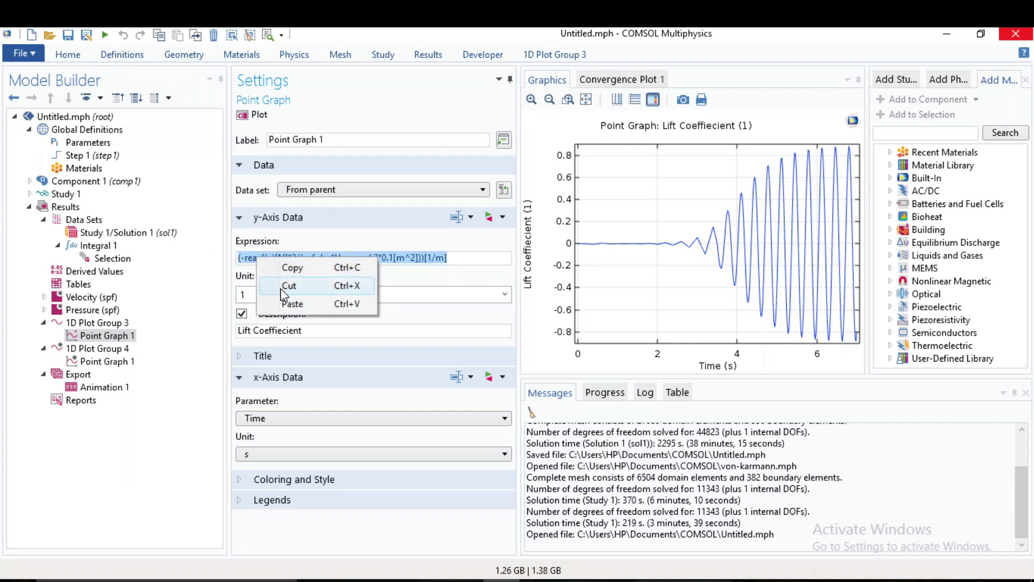
{"action": "left_click", "coordinate": [285, 274]}
{"action": "left_click", "coordinate": [101, 362]}
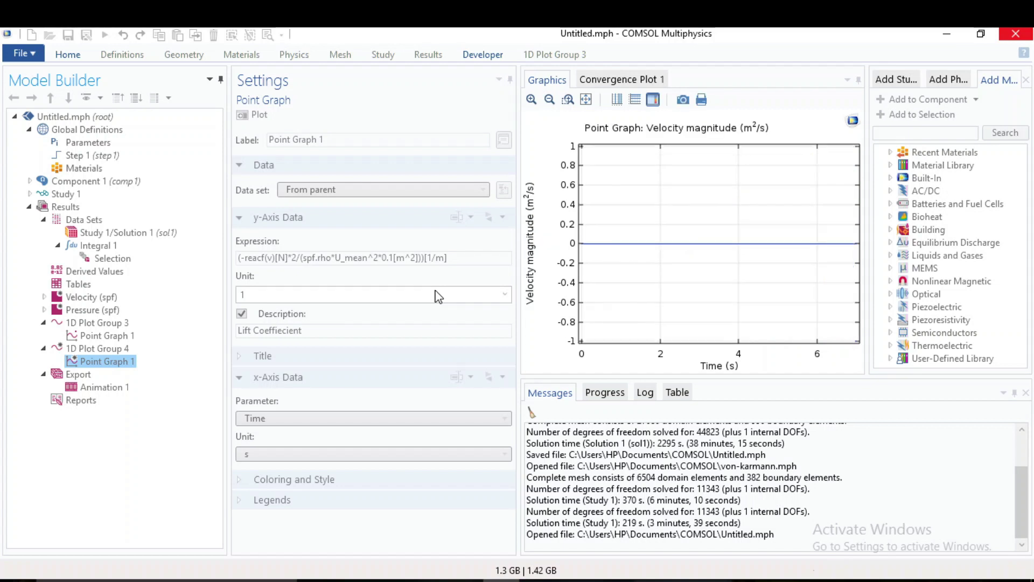
Replace spf.U with the pasted lift expression, changing reacf(v) to reacf(u)
{"action": "double_click", "coordinate": [277, 258]}
{"action": "left_click_drag", "start_coordinate": [277, 259], "coordinate": [240, 259]}
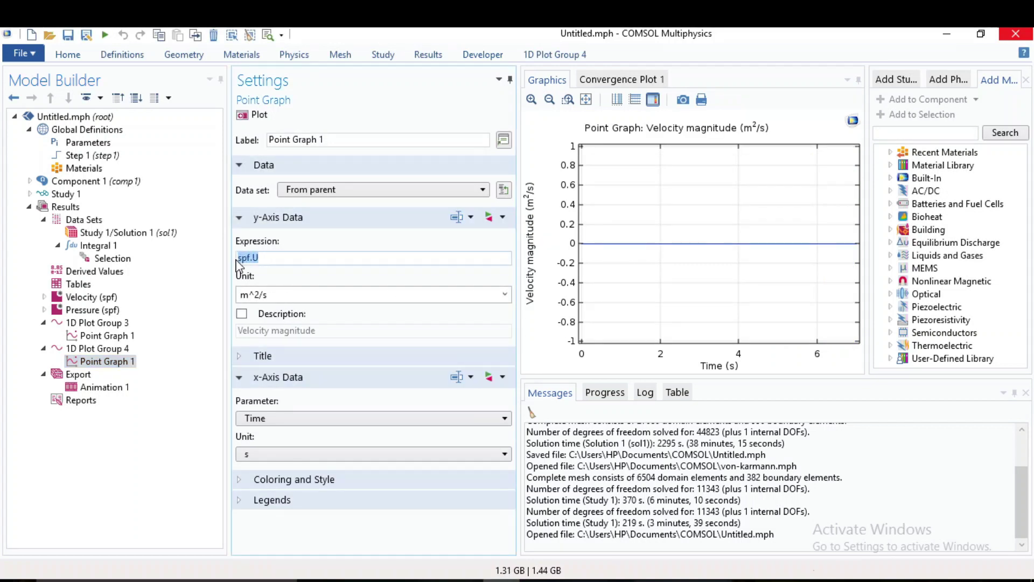
{"action": "right_click", "coordinate": [265, 258]}
{"action": "left_click", "coordinate": [247, 259]}
{"action": "double_click", "coordinate": [247, 259]}
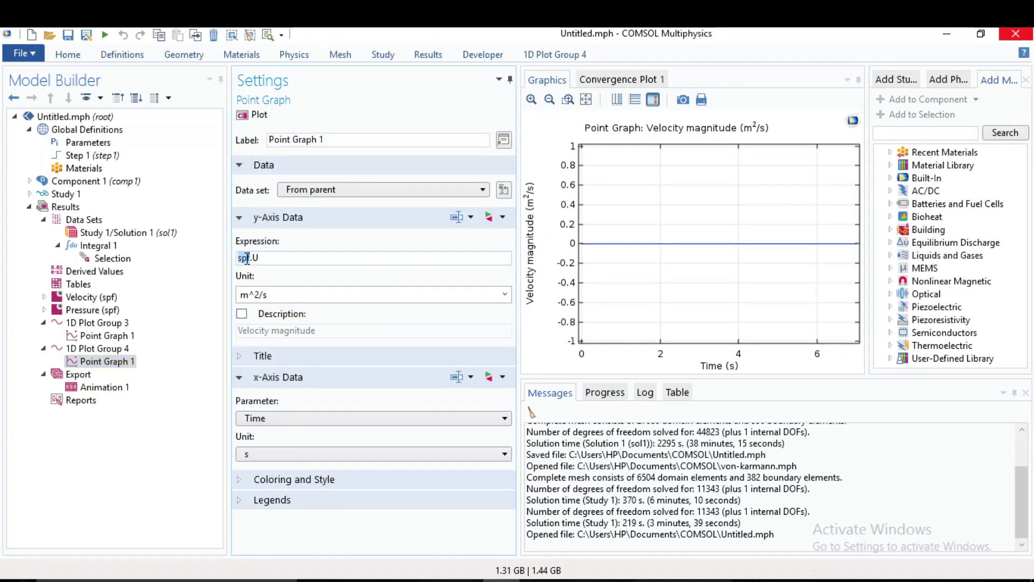
{"action": "triple_click", "coordinate": [247, 258]}
{"action": "right_click", "coordinate": [245, 258]}
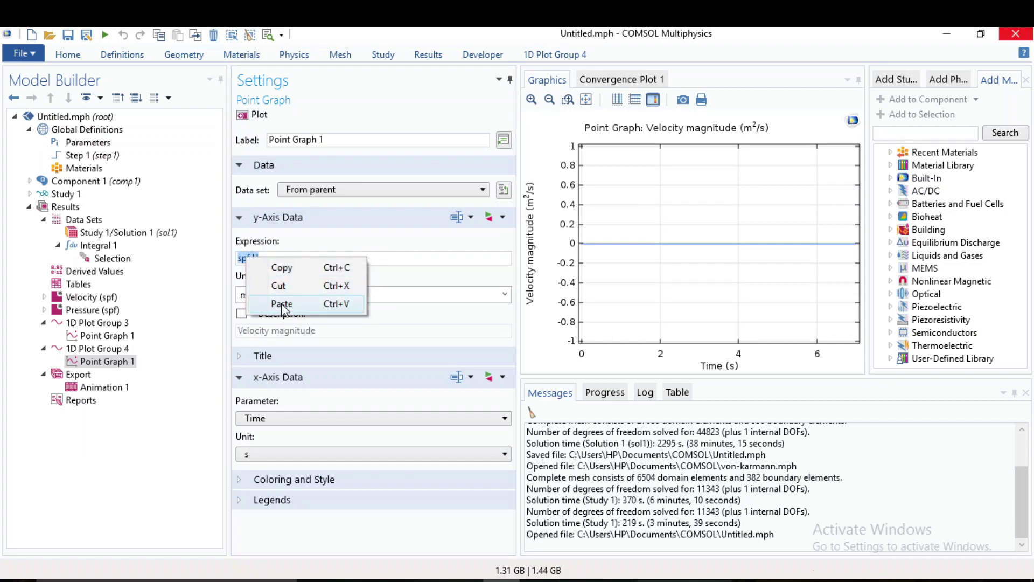
{"action": "left_click", "coordinate": [281, 304]}
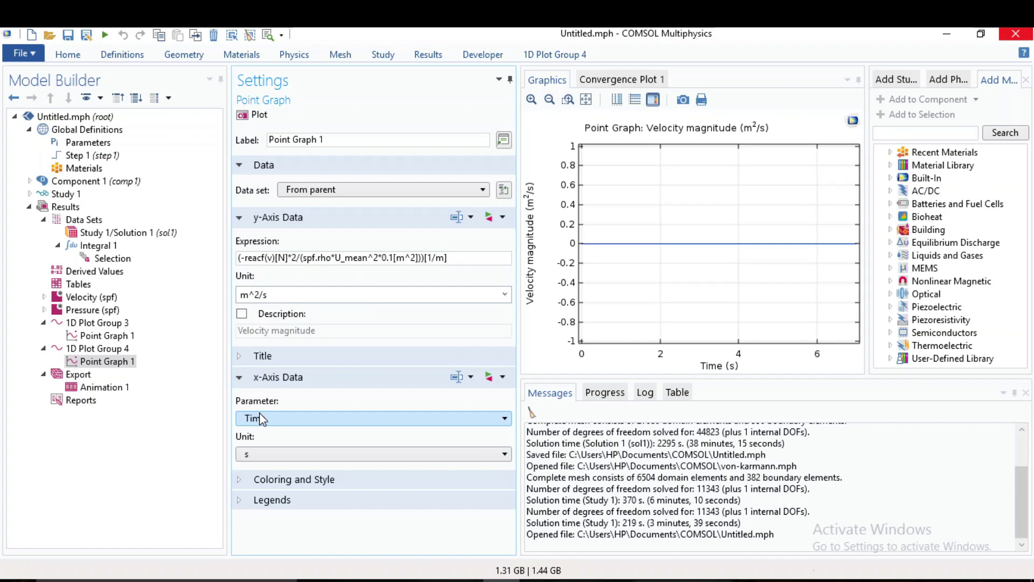
{"action": "key", "text": "BackSpace"}
{"action": "type", "text": "u"}
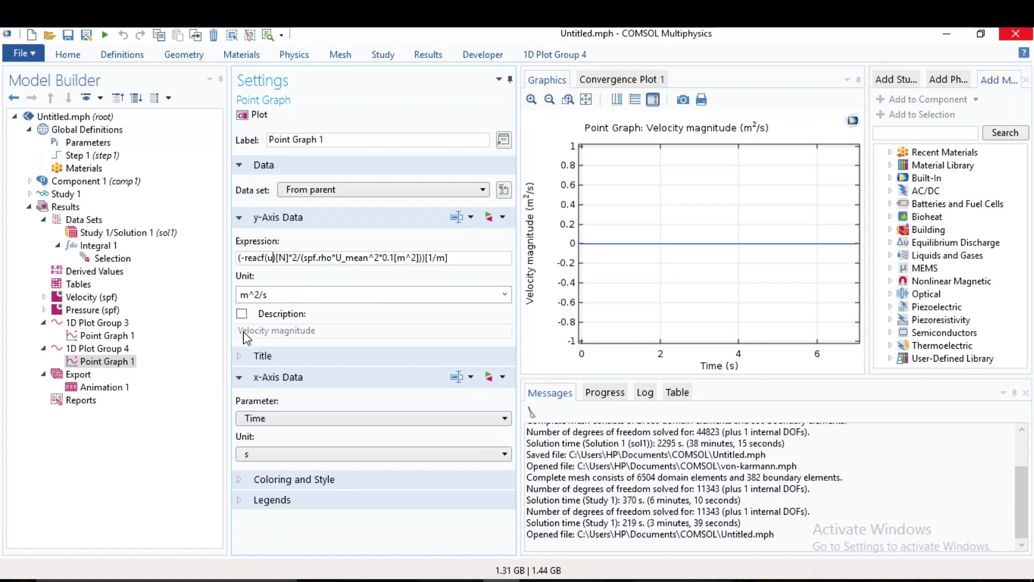
Enable a custom description and name the graph 'Drag Coefficient'
{"action": "left_click", "coordinate": [242, 313]}
{"action": "left_click_drag", "start_coordinate": [453, 330], "coordinate": [197, 331]}
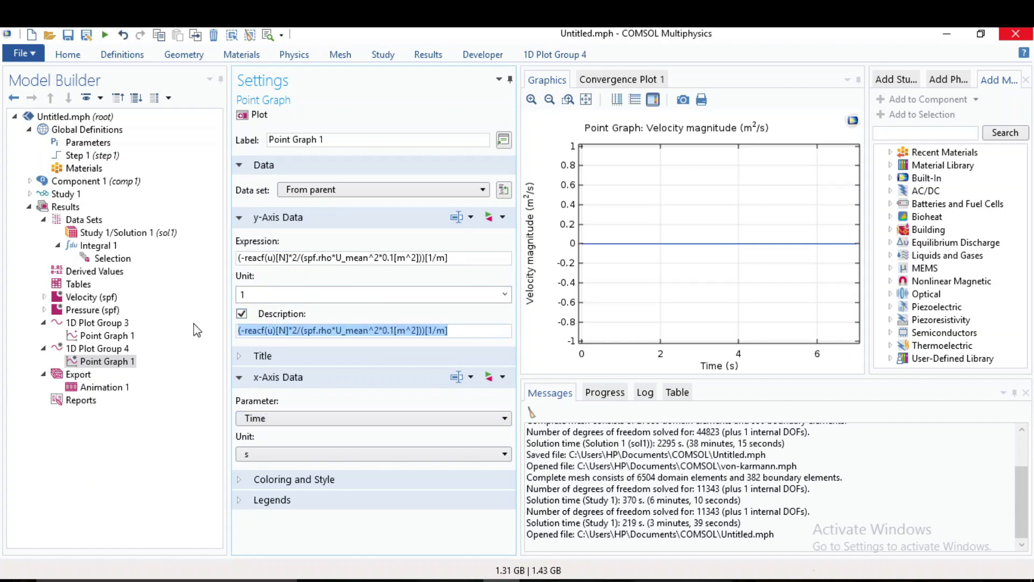
{"action": "type", "text": "Drag "}
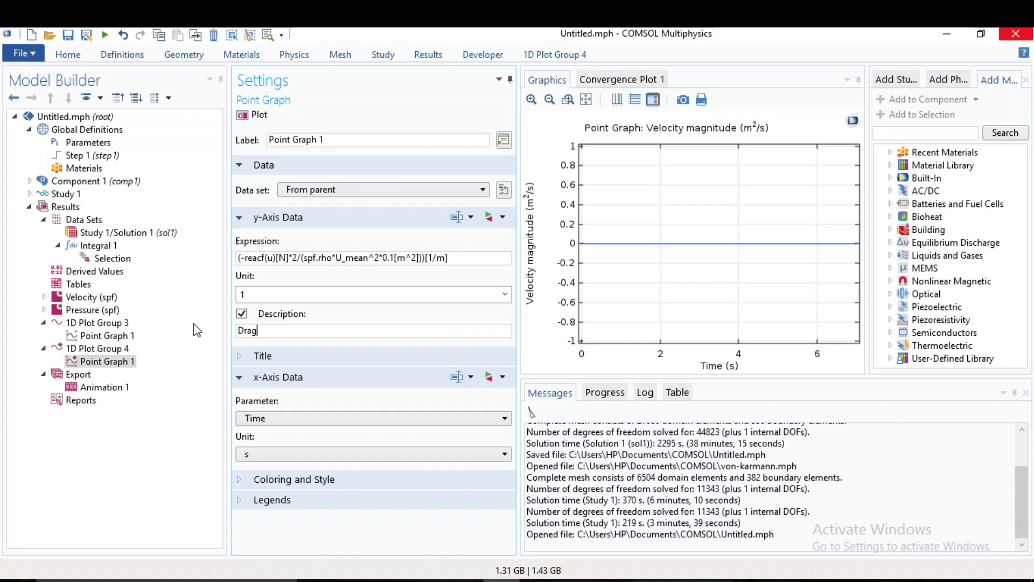
{"action": "type", "text": "Coeffi"}
{"action": "type", "text": "ci"}
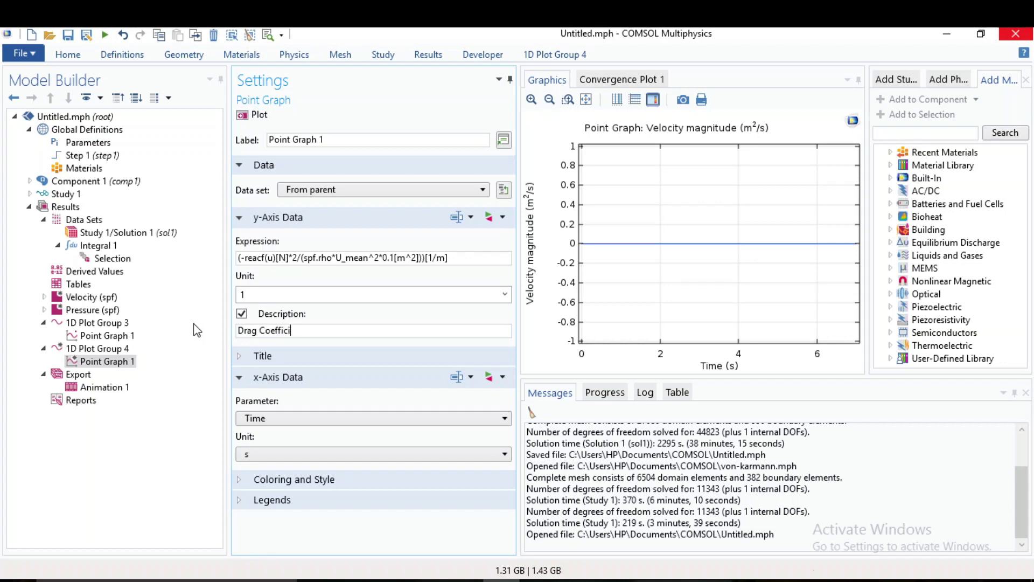
{"action": "type", "text": "ent"}
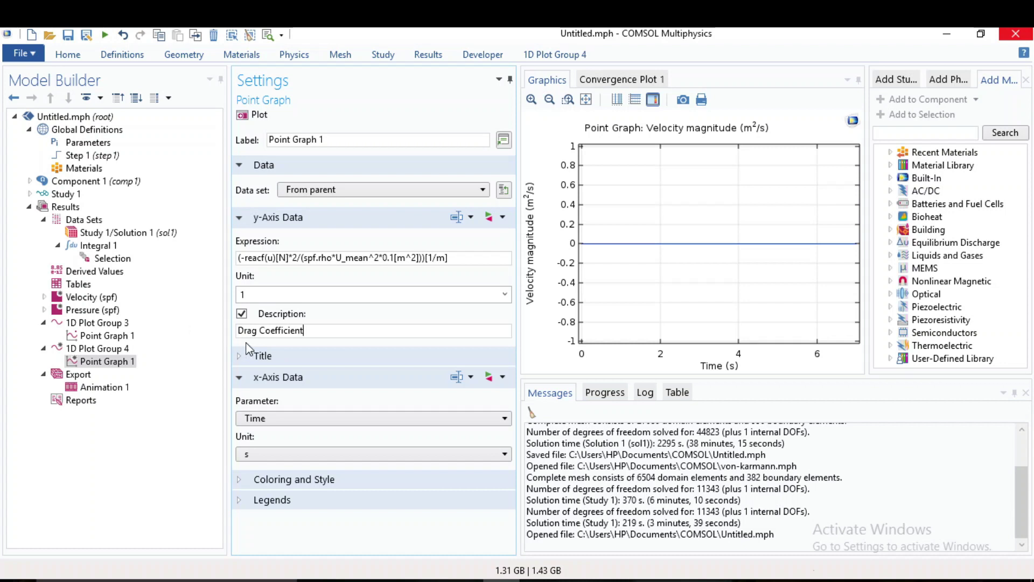
Plot the drag coefficient versus time for the cylinder
{"action": "left_click", "coordinate": [249, 116]}
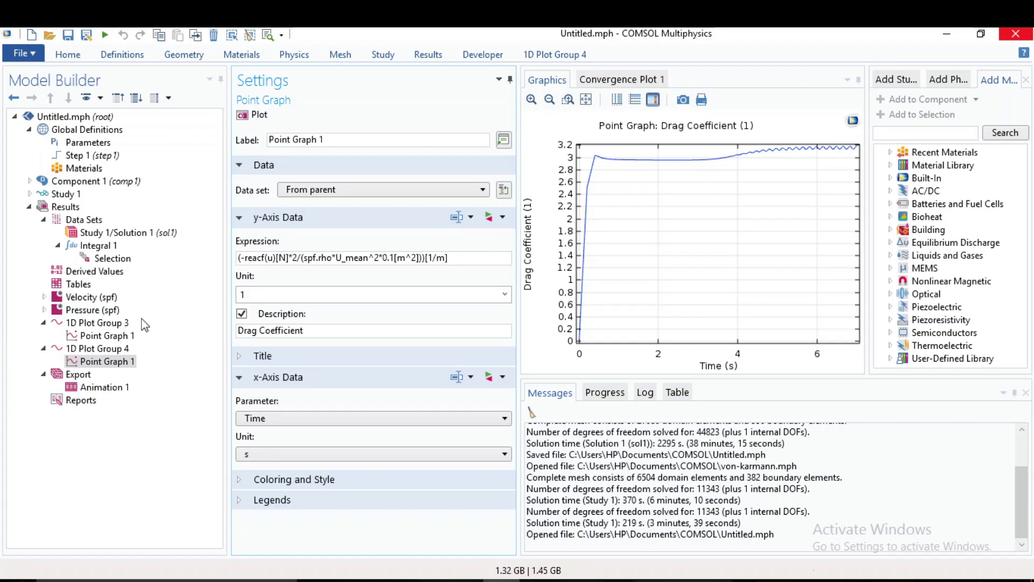
Play the Animation 1 velocity magnitude animation of the vortex street
{"action": "left_click", "coordinate": [103, 386]}
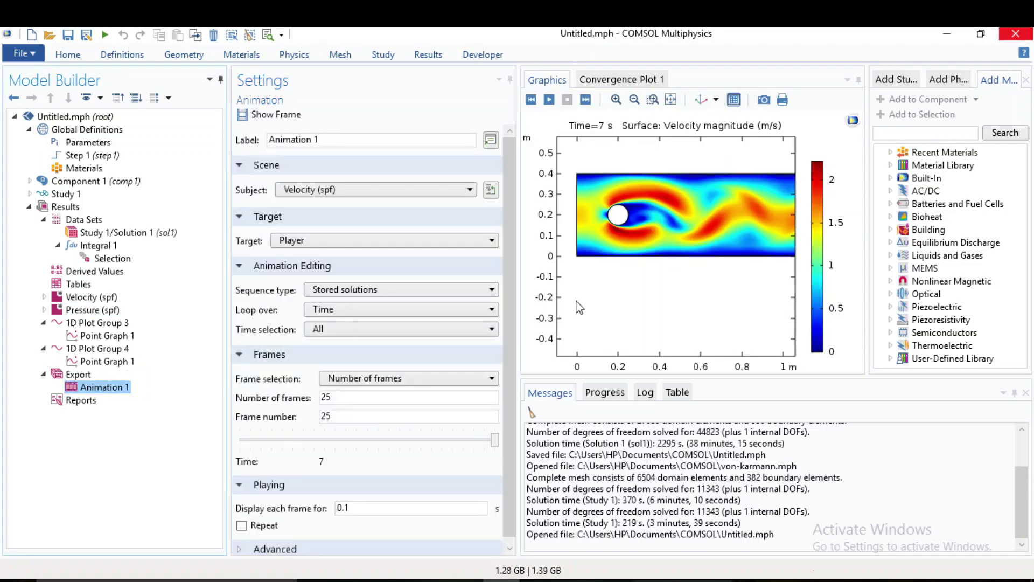
{"action": "left_click", "coordinate": [550, 101]}
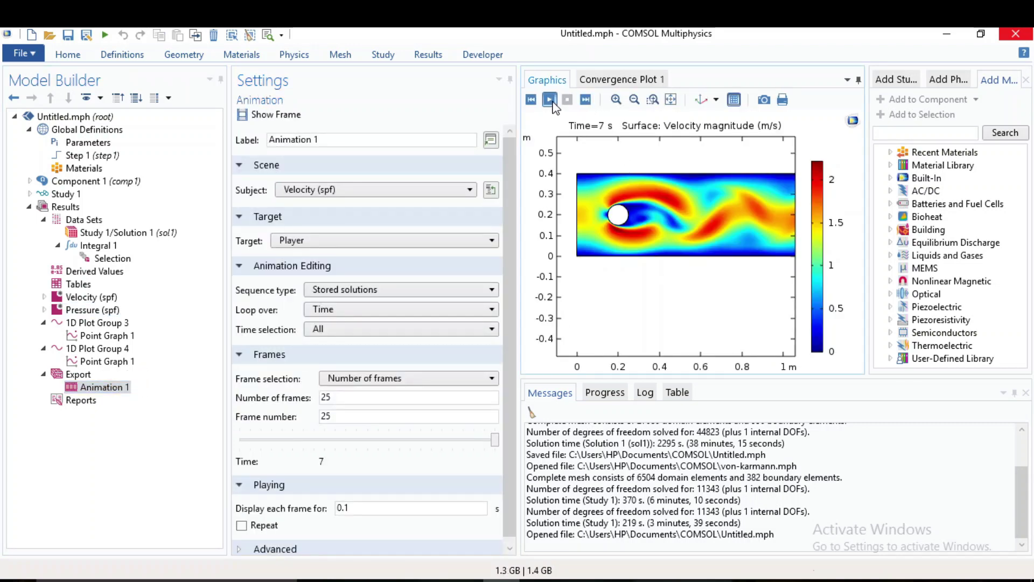